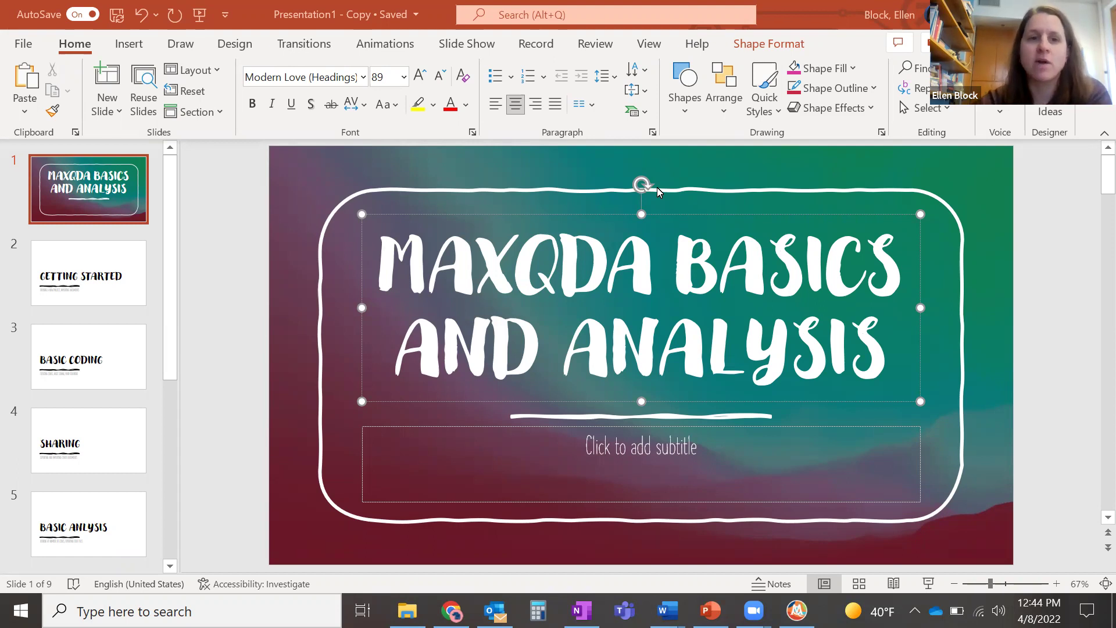
- Switch from the presentation to MAXQDA and open the recent project covid class coding.mx20 at the start of its interview
{"action": "left_click", "coordinate": [97, 268]}
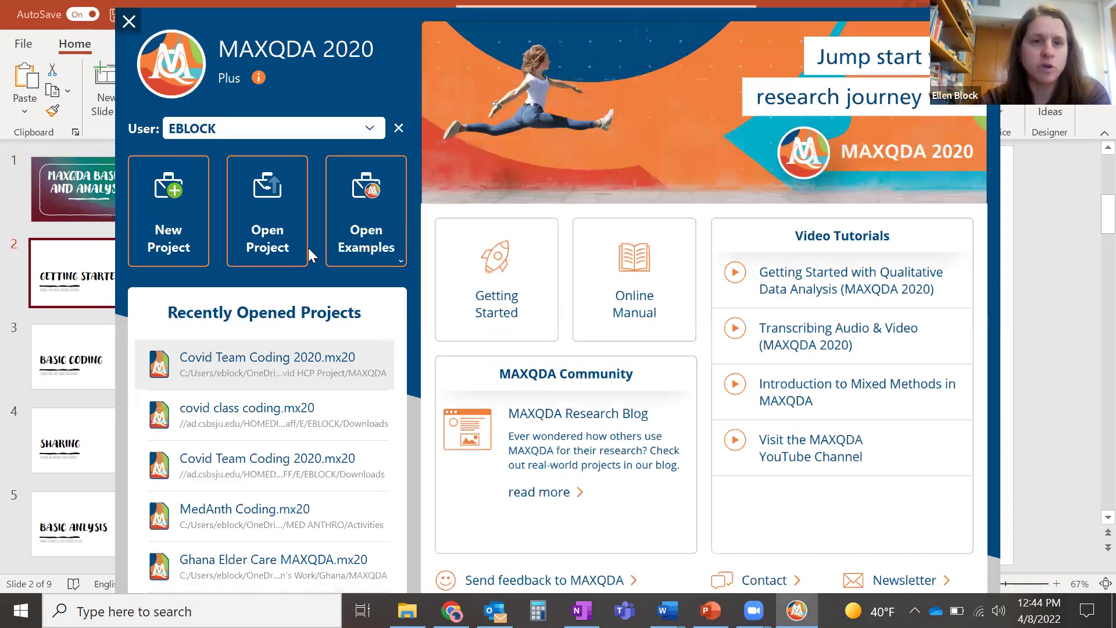
{"action": "left_click", "coordinate": [171, 221]}
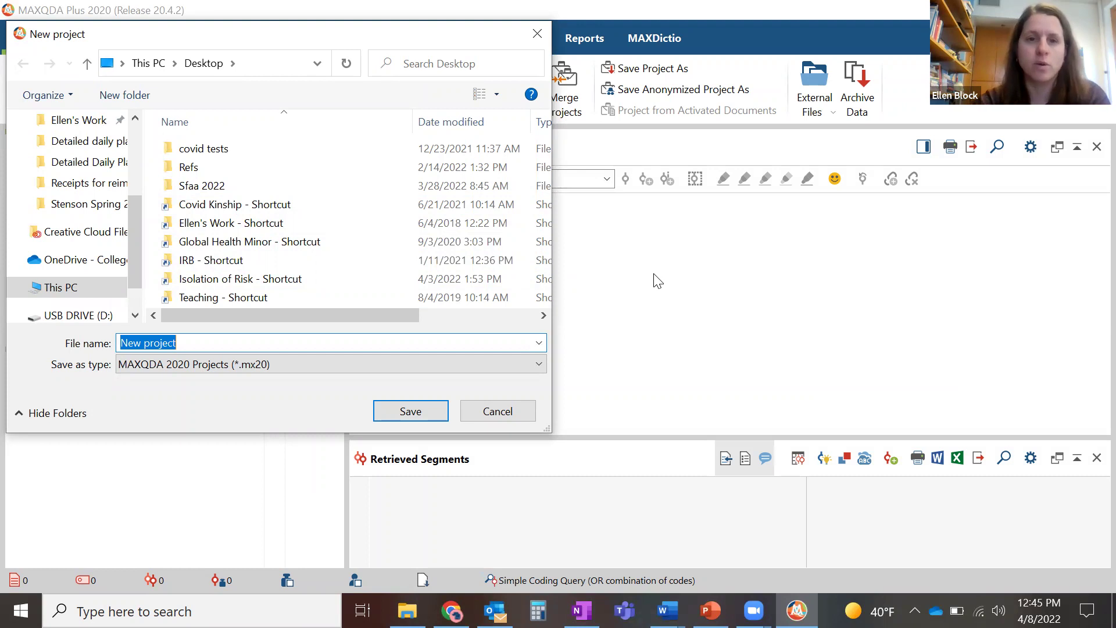
{"action": "left_click", "coordinate": [497, 411]}
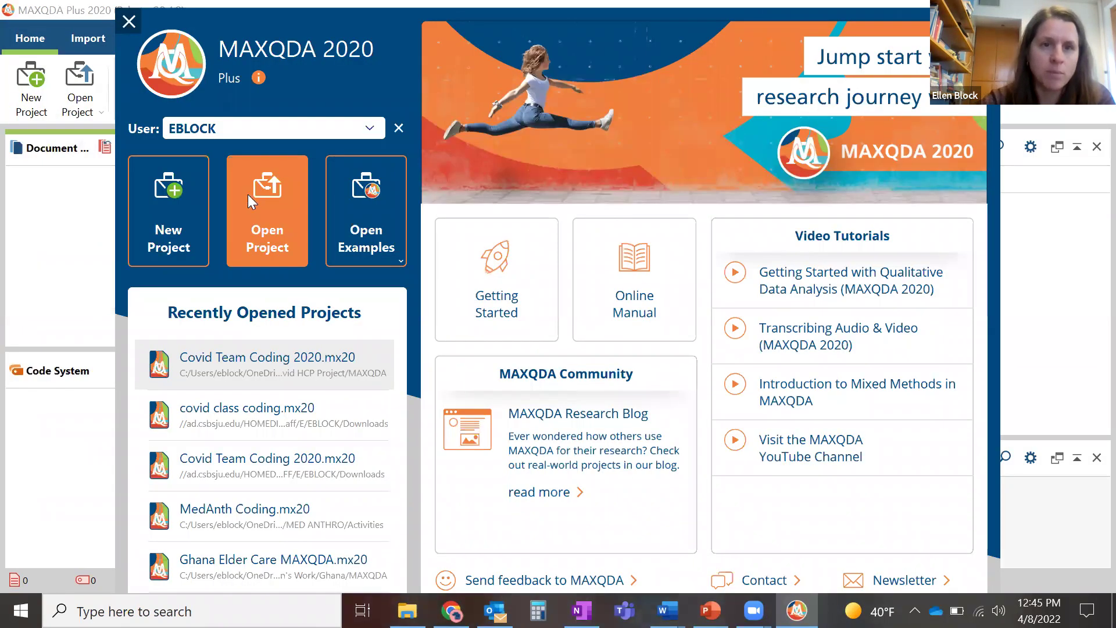
{"action": "left_click", "coordinate": [259, 417]}
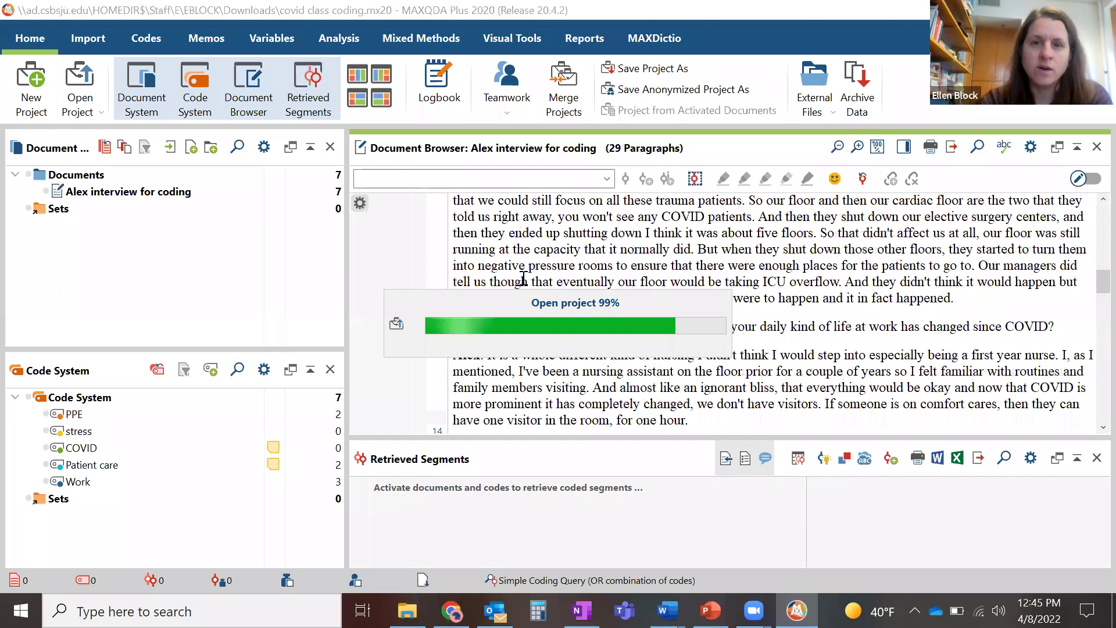
{"action": "scroll", "coordinate": [523, 279], "scroll_direction": "up", "scroll_amount": 15}
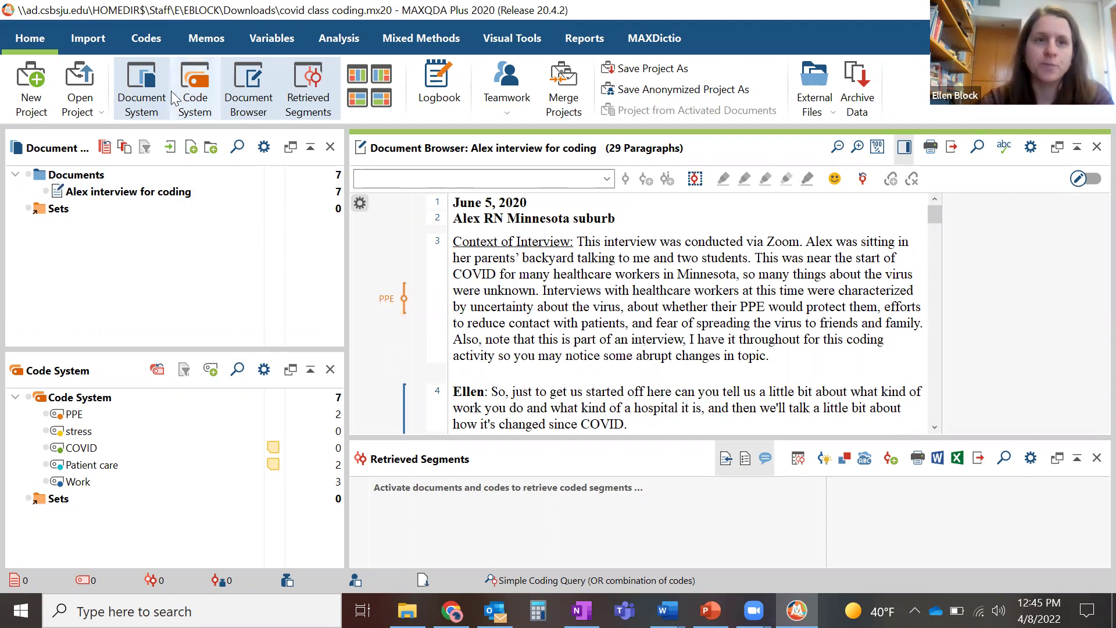
- Import the part 2 ER doc WA state transcript from the Covid HCP Project's 2021 edited transcripts folder on OneDrive
{"action": "left_click", "coordinate": [88, 41]}
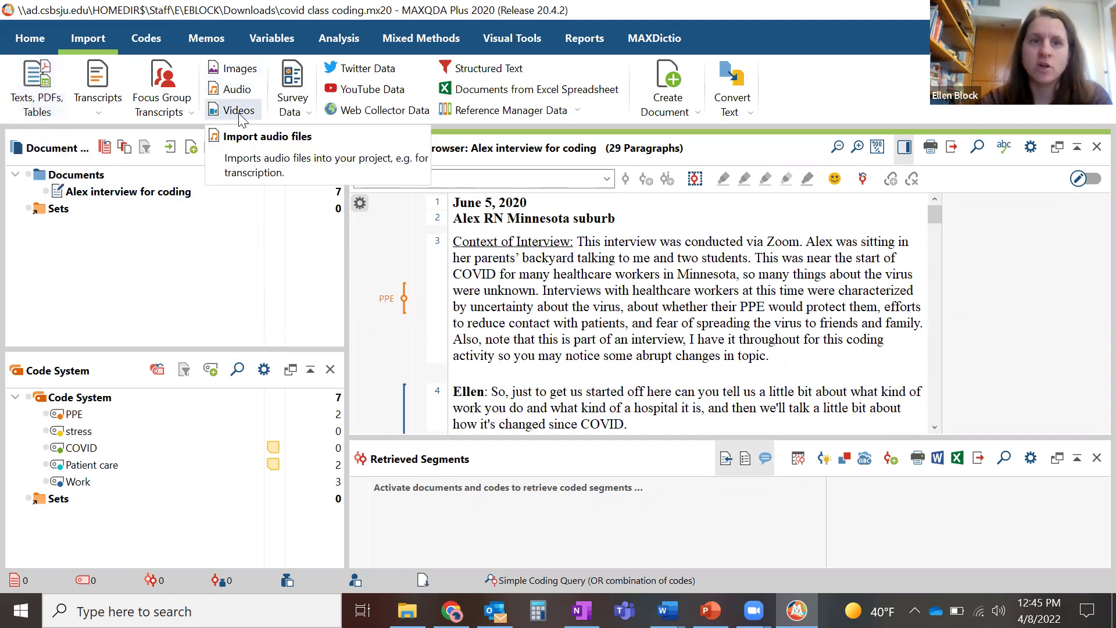
{"action": "left_click", "coordinate": [35, 88]}
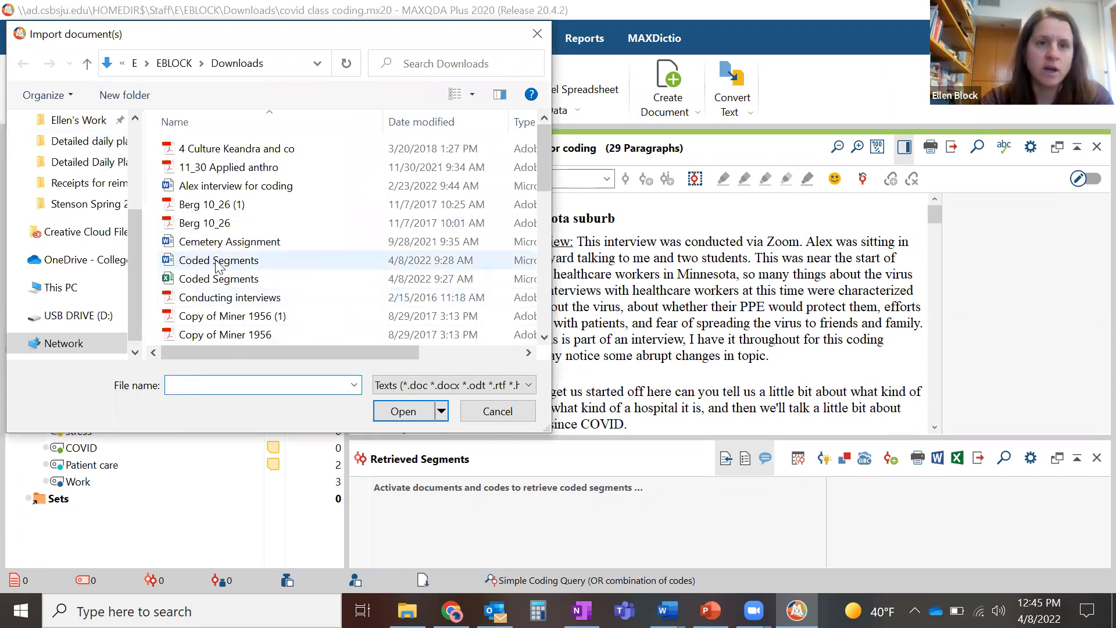
{"action": "left_click", "coordinate": [81, 260]}
{"action": "double_click", "coordinate": [210, 186]}
{"action": "double_click", "coordinate": [236, 187]}
{"action": "double_click", "coordinate": [231, 205]}
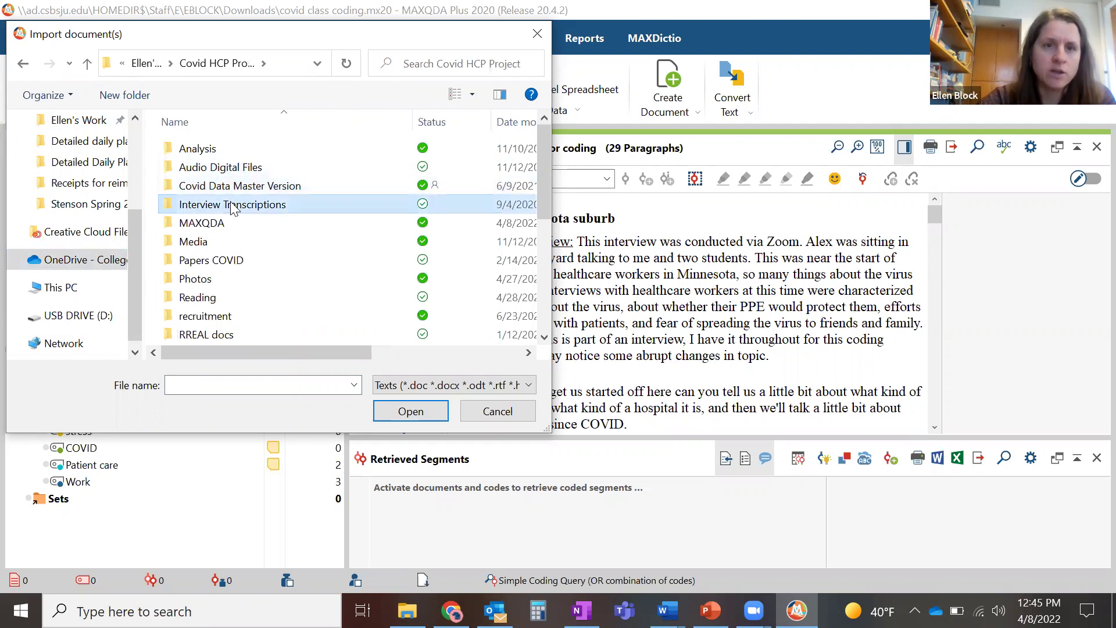
{"action": "double_click", "coordinate": [228, 152]}
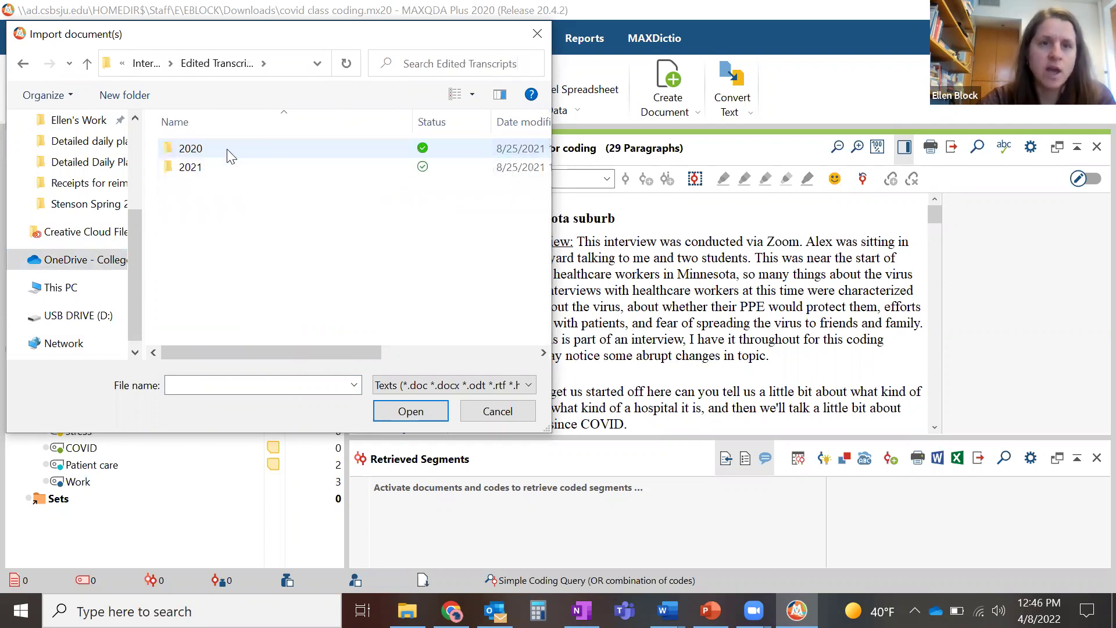
{"action": "left_click", "coordinate": [199, 168]}
{"action": "double_click", "coordinate": [200, 168]}
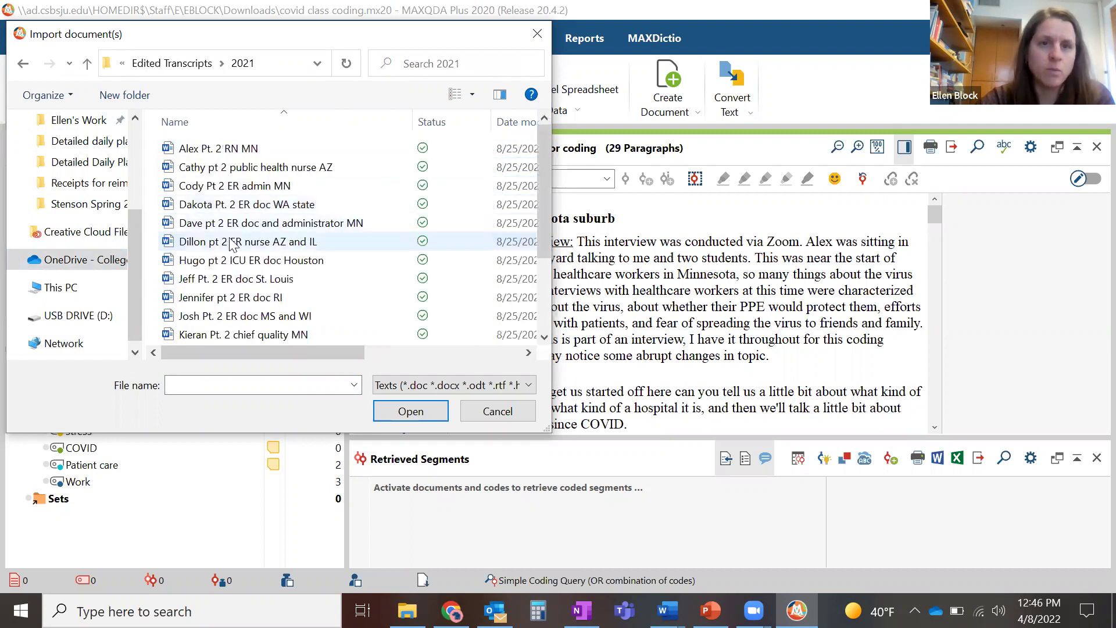
{"action": "double_click", "coordinate": [235, 206]}
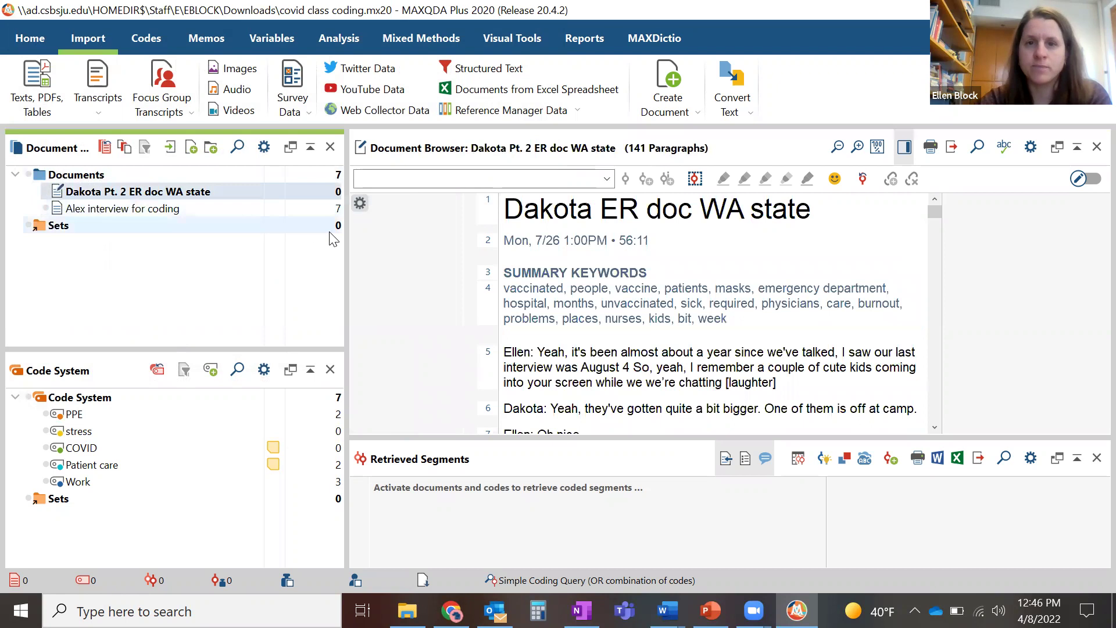
{"action": "scroll", "coordinate": [655, 324], "scroll_direction": "down", "scroll_amount": 5}
{"action": "scroll", "coordinate": [655, 321], "scroll_direction": "down", "scroll_amount": 8}
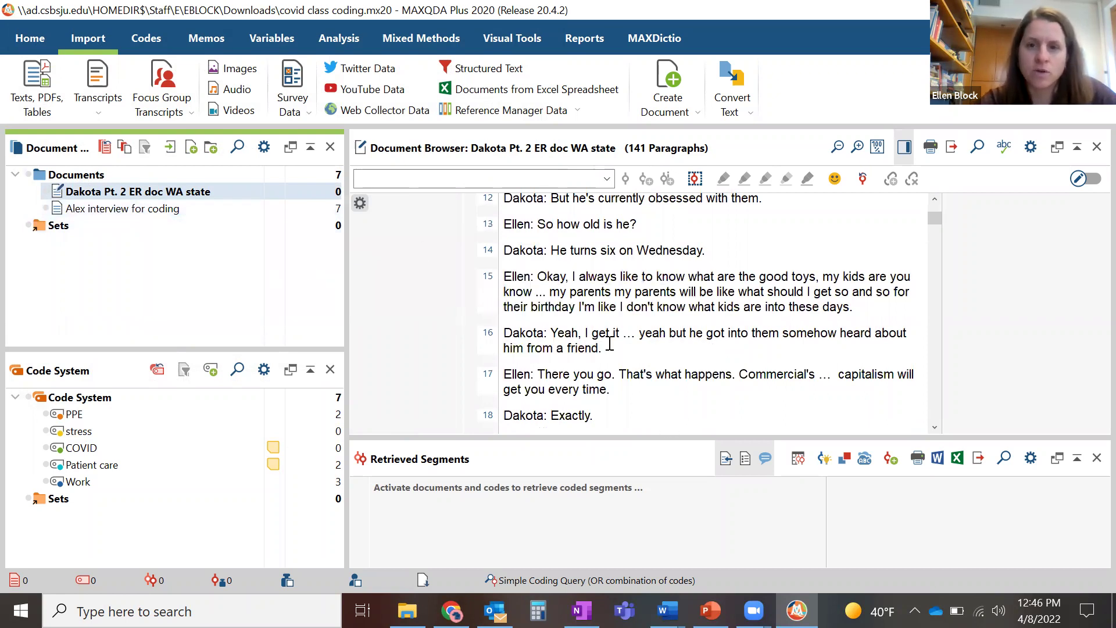
{"action": "scroll", "coordinate": [609, 344], "scroll_direction": "up", "scroll_amount": 5}
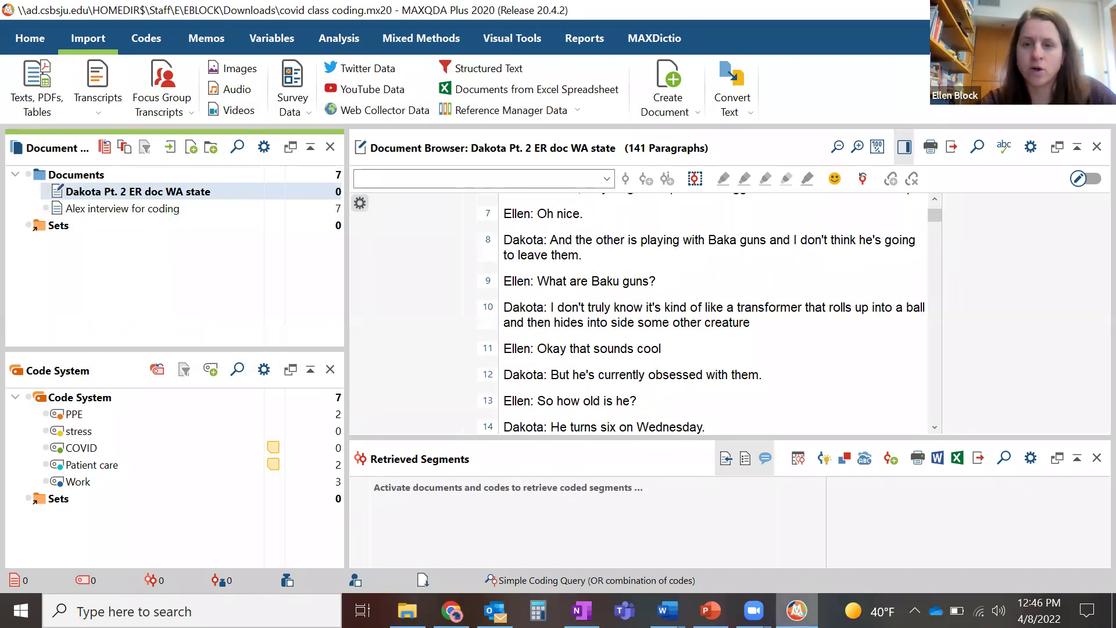
- Switch to PowerPoint to show the Basic Coding slide, and return to the opening of the imported transcript in MAXQDA
{"action": "left_click", "coordinate": [710, 610]}
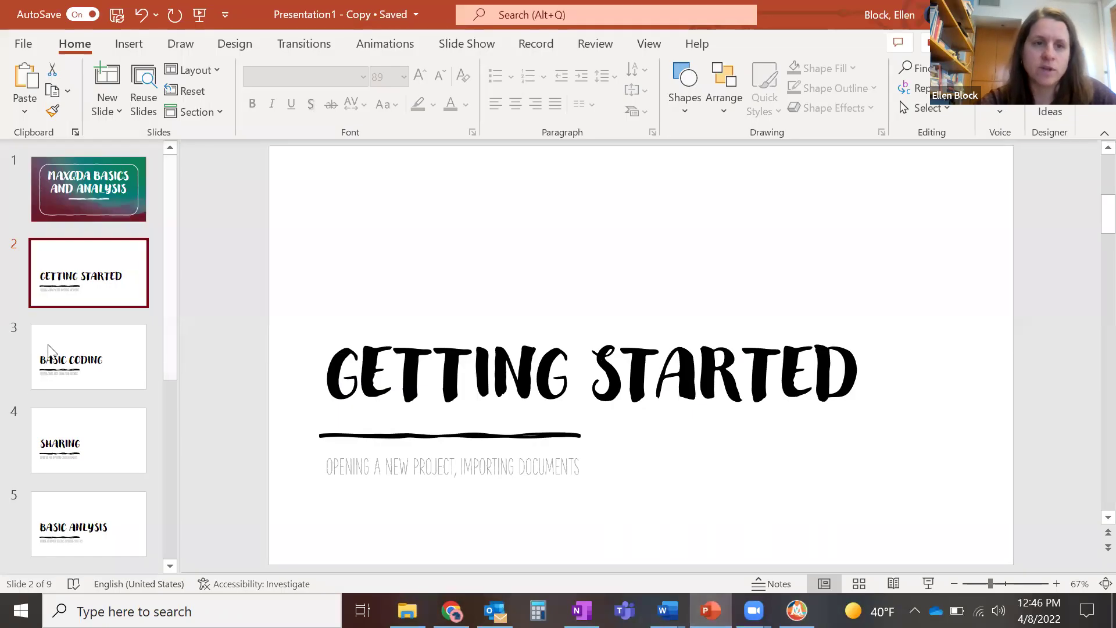
{"action": "left_click", "coordinate": [85, 451]}
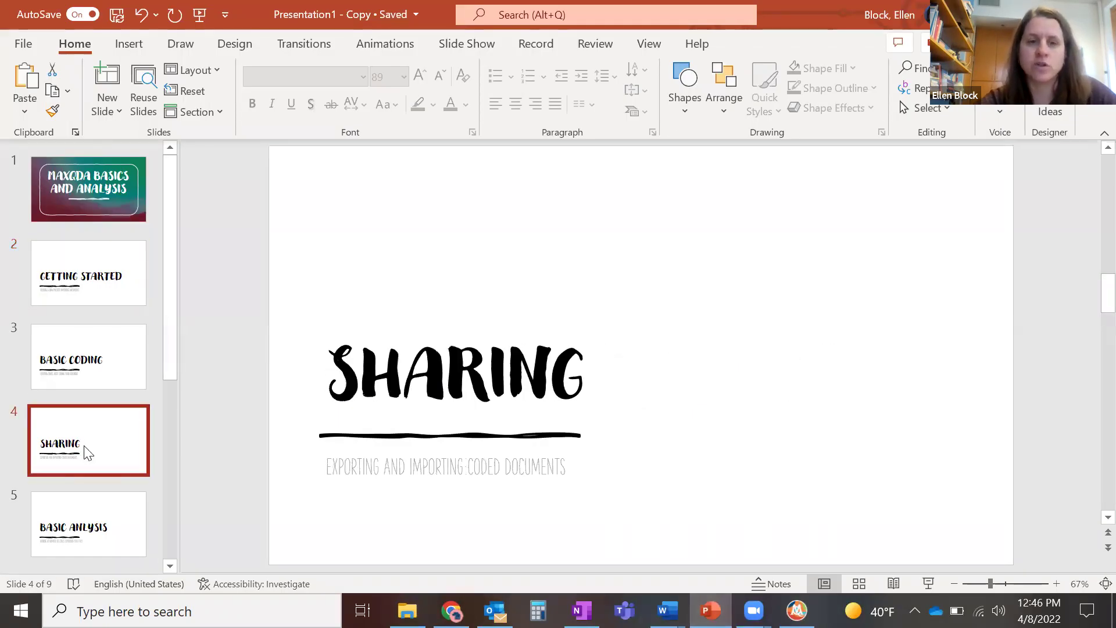
{"action": "left_click", "coordinate": [83, 384]}
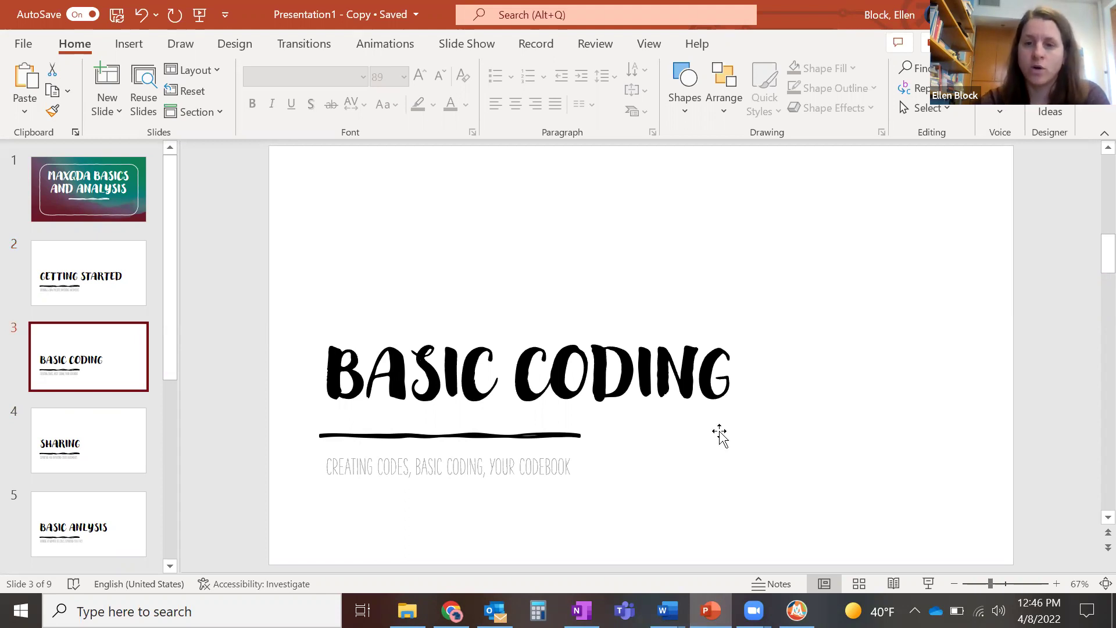
{"action": "left_click", "coordinate": [796, 610]}
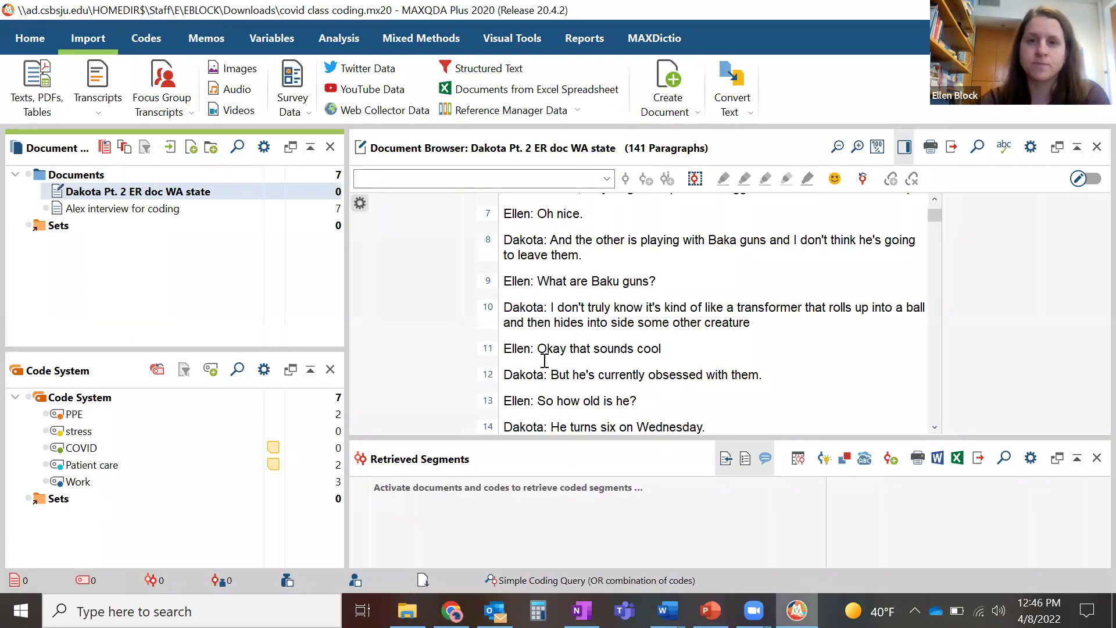
{"action": "scroll", "coordinate": [544, 317], "scroll_direction": "up", "scroll_amount": 2}
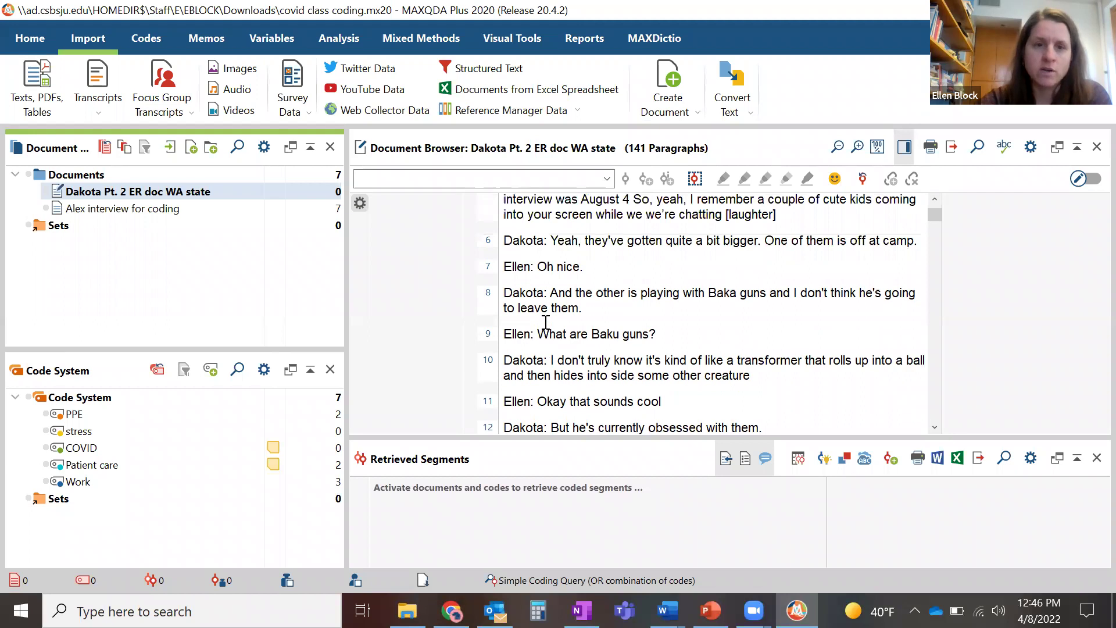
{"action": "scroll", "coordinate": [545, 321], "scroll_direction": "up", "scroll_amount": 3}
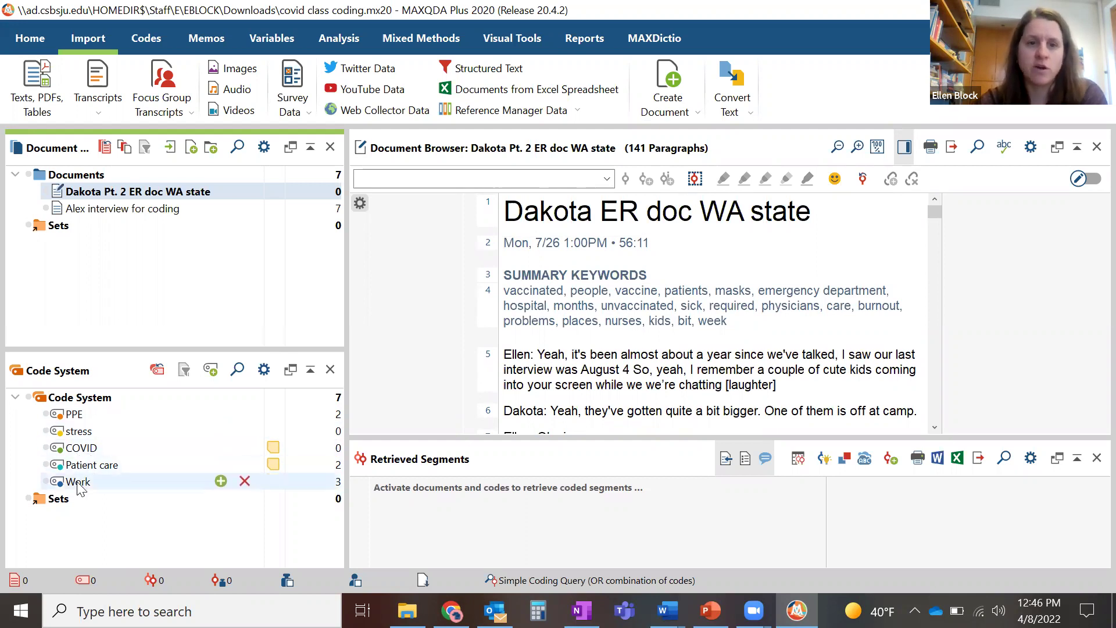
{"action": "scroll", "coordinate": [587, 401], "scroll_direction": "down", "scroll_amount": 3}
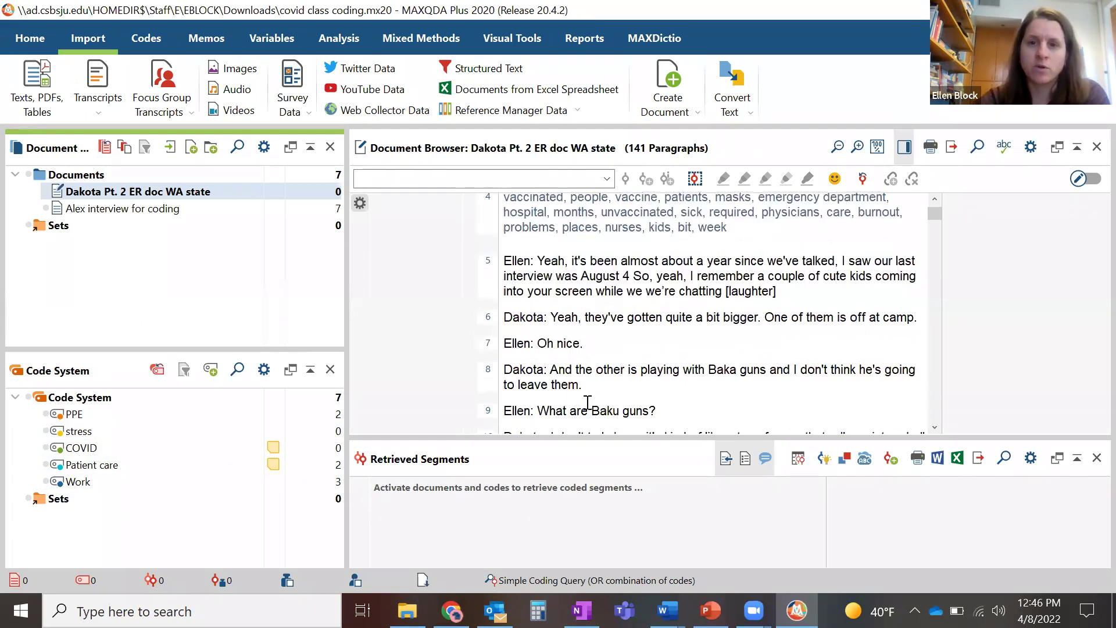
- Code paragraphs 5 to 7 of the transcript with a new purple code named Time
{"action": "left_click_drag", "start_coordinate": [505, 245], "coordinate": [639, 347]}
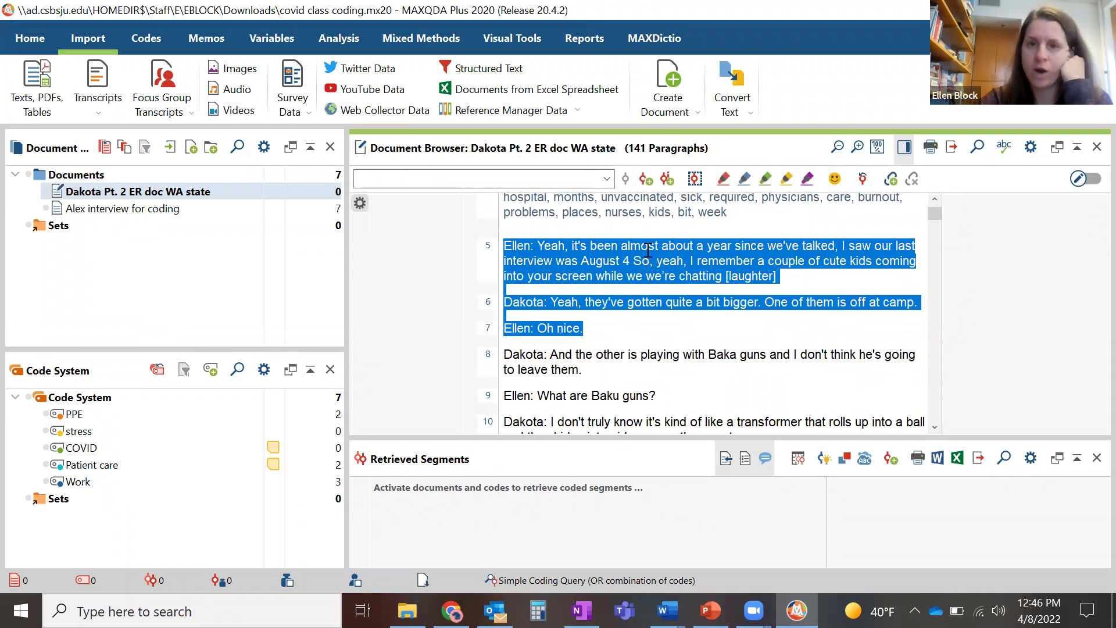
{"action": "left_click", "coordinate": [645, 180]}
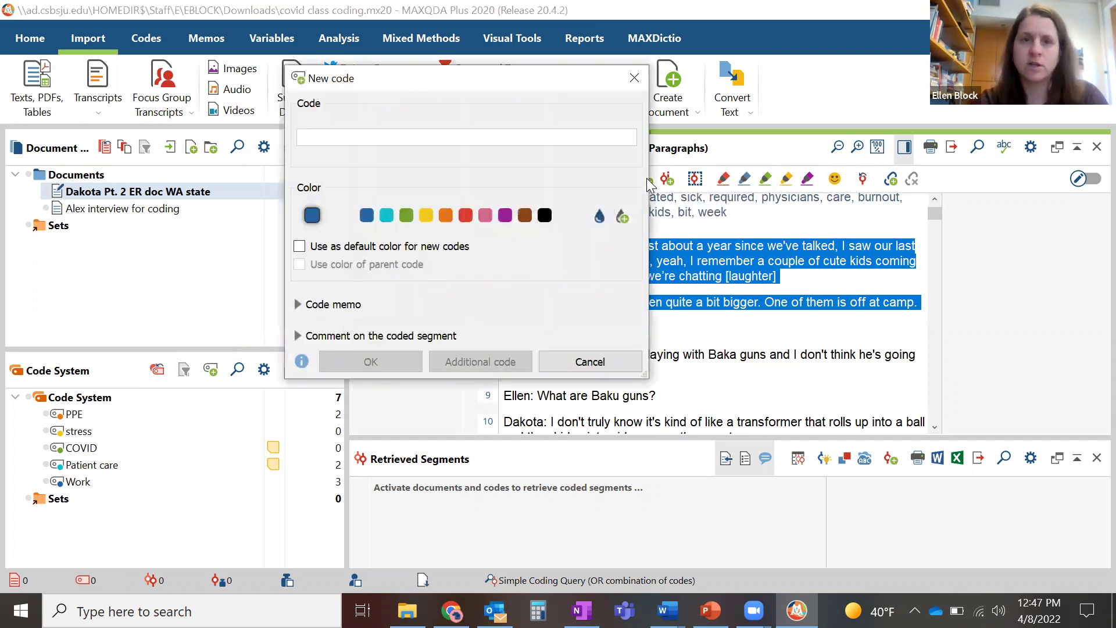
{"action": "type", "text": "tIE"}
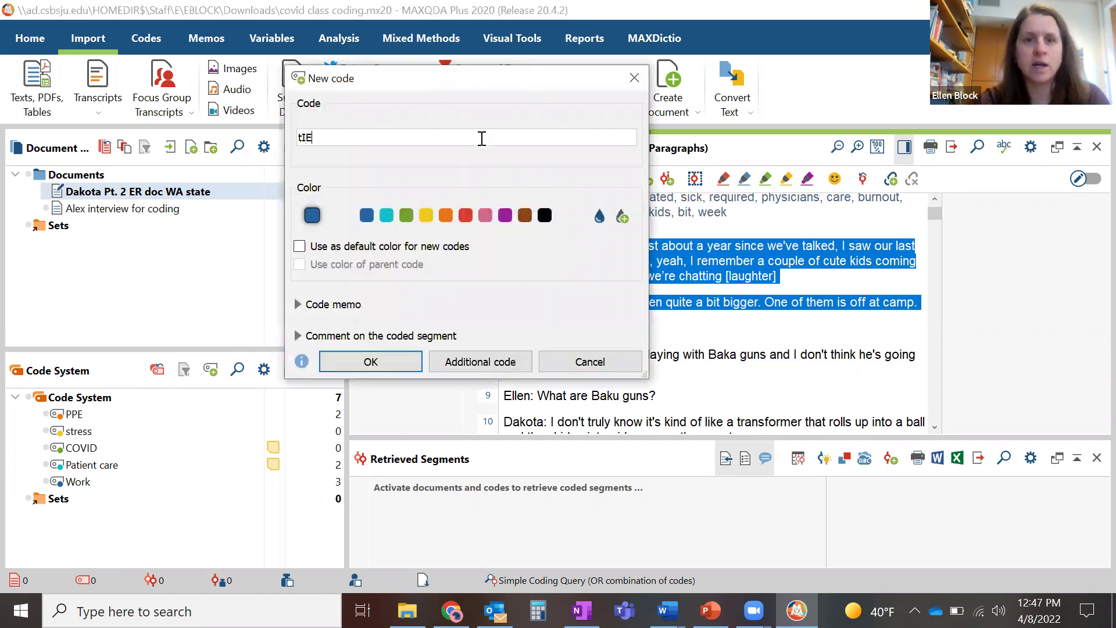
{"action": "type", "text": "IE"}
{"action": "key", "text": "BackSpace"}
{"action": "key", "text": "BackSpace"}
{"action": "key", "text": "BackSpace"}
{"action": "type", "text": "Ti"}
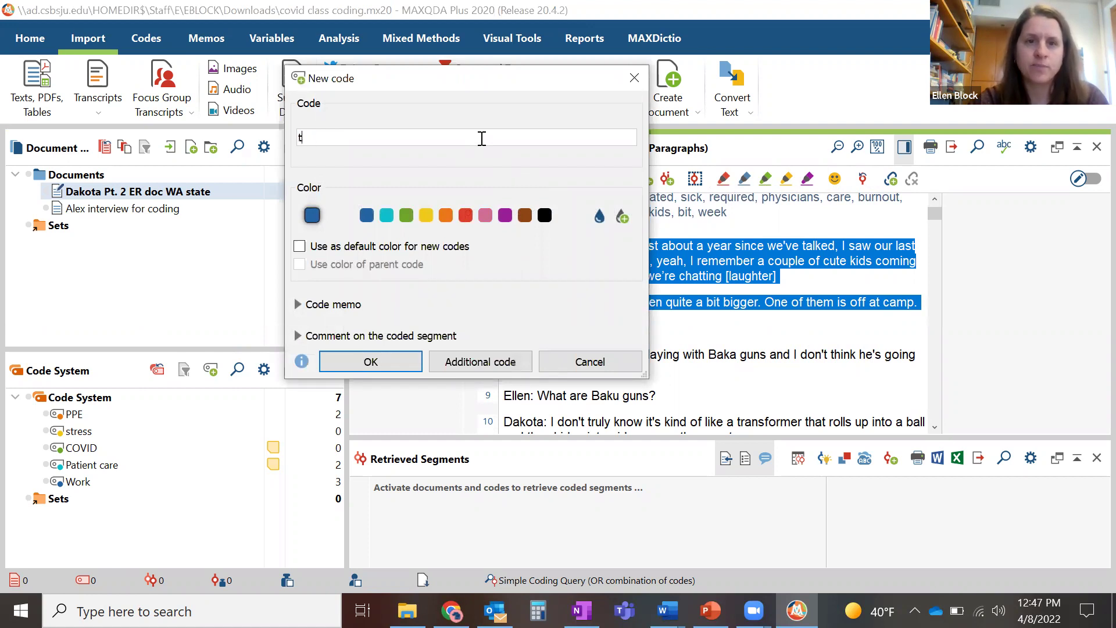
{"action": "type", "text": "me"}
{"action": "left_click", "coordinate": [505, 215]}
{"action": "left_click", "coordinate": [378, 361]}
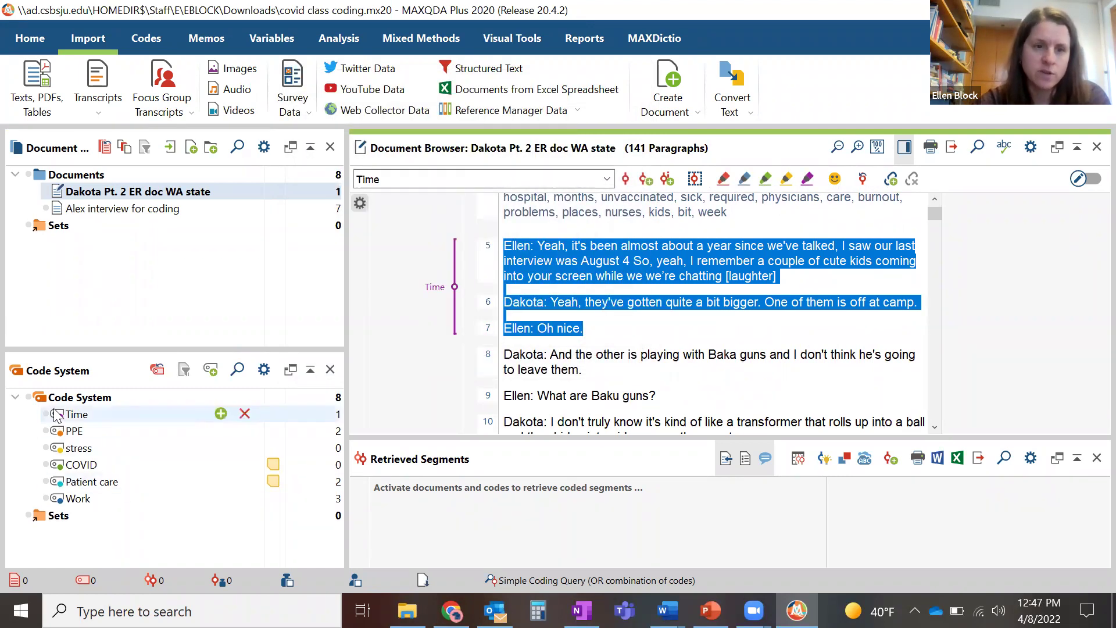
{"action": "left_click", "coordinate": [570, 365]}
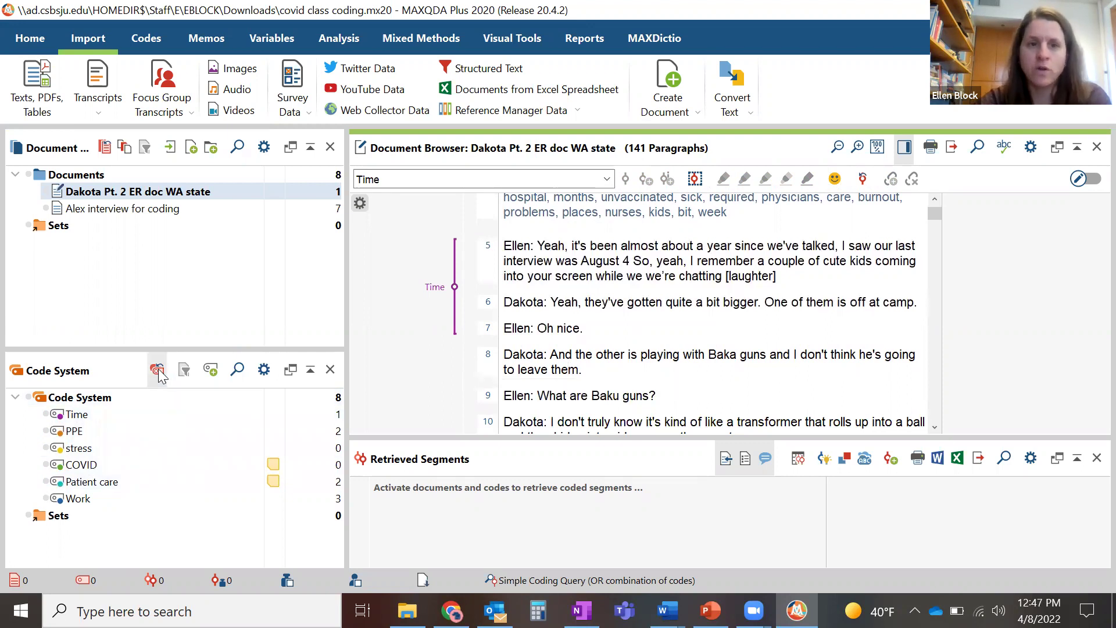
- Add a new brown code named Fear to the code system
{"action": "left_click", "coordinate": [211, 370]}
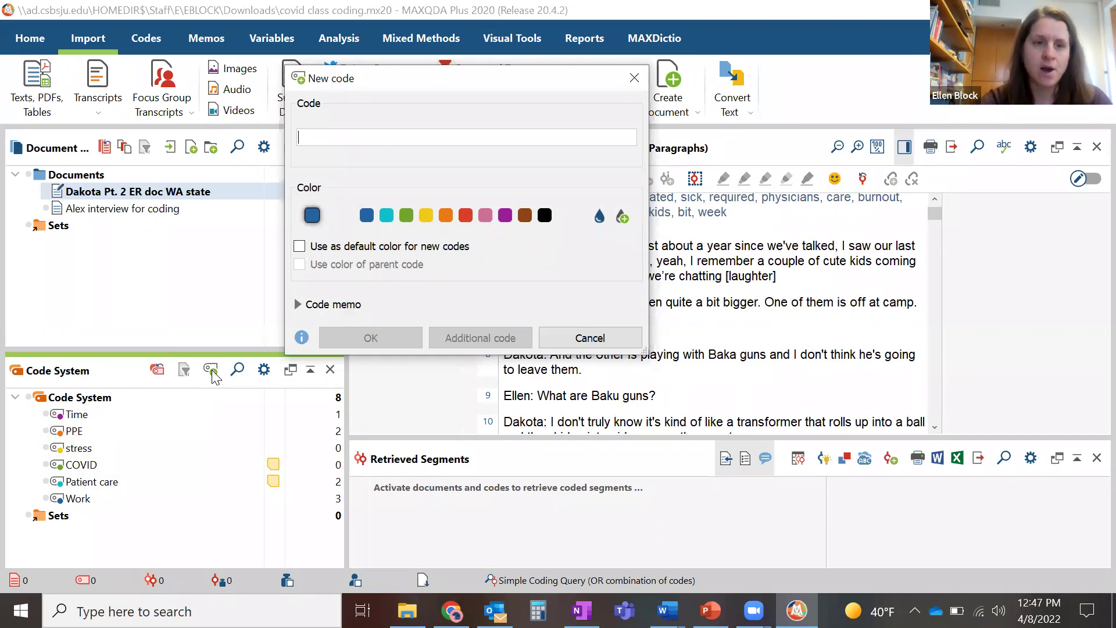
{"action": "type", "text": "Fear"}
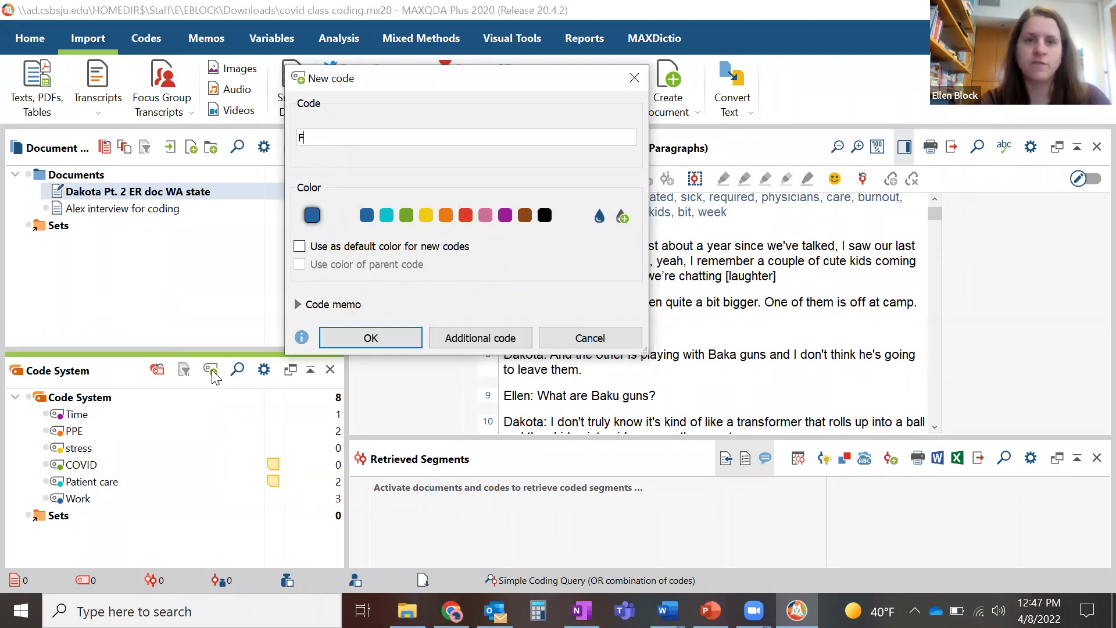
{"action": "left_click", "coordinate": [523, 218]}
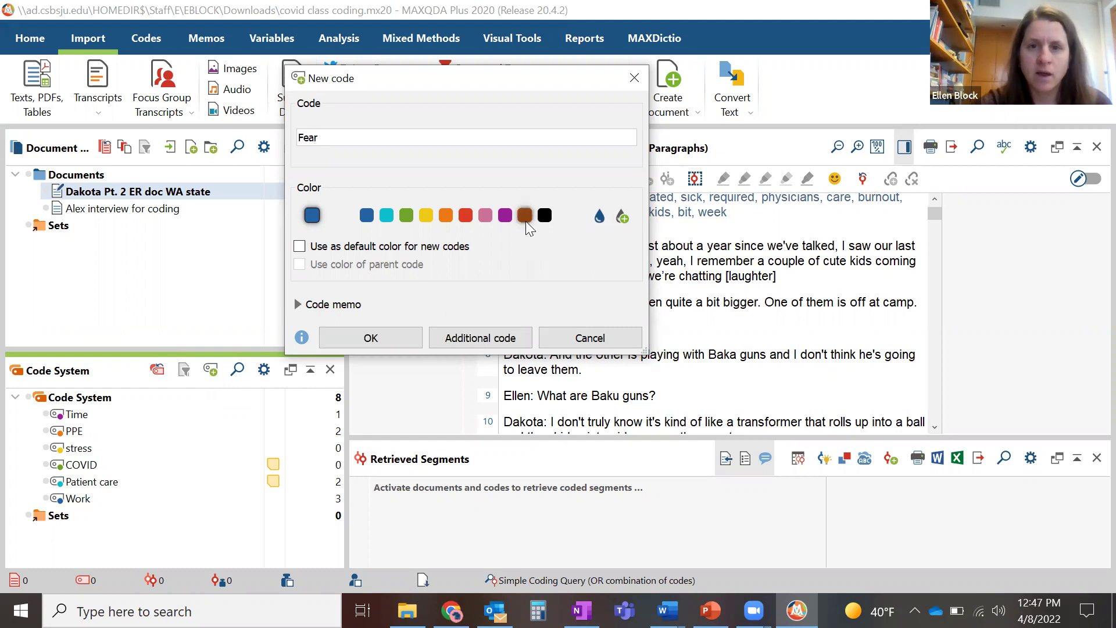
{"action": "left_click", "coordinate": [370, 338]}
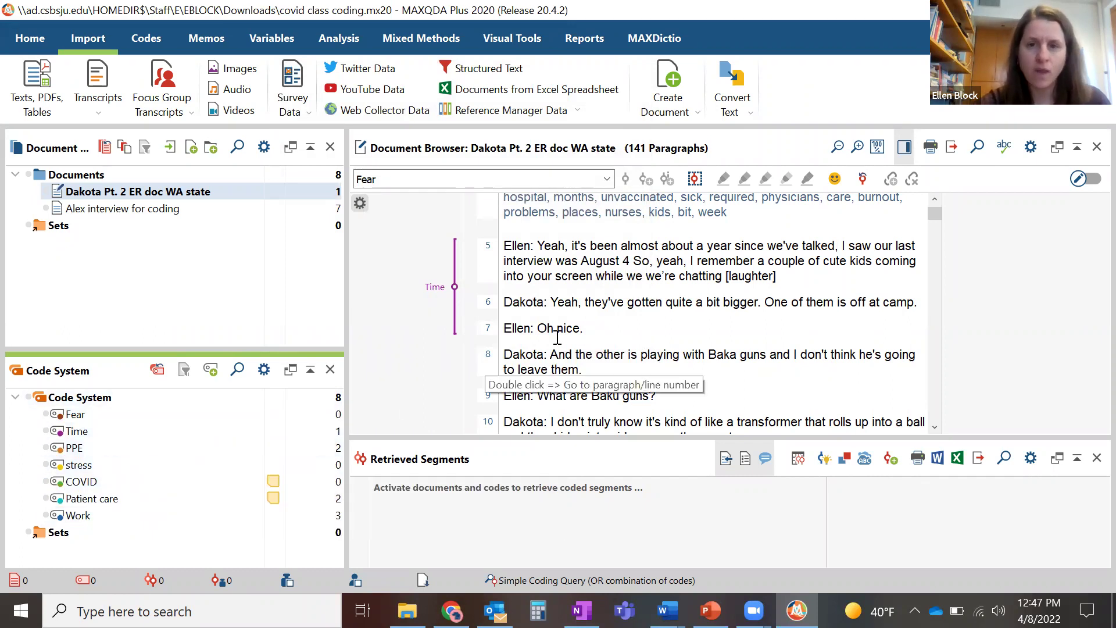
- Code paragraphs 15 and 16 of the transcript with the existing COVID code
{"action": "scroll", "coordinate": [613, 313], "scroll_direction": "down", "scroll_amount": 3}
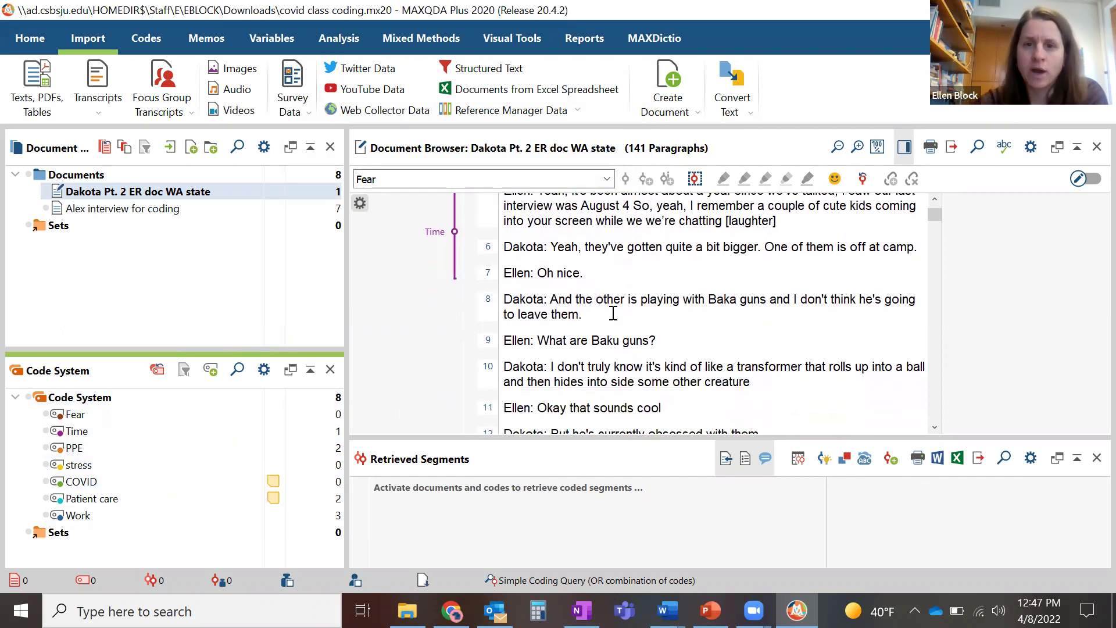
{"action": "left_click", "coordinate": [606, 178]}
{"action": "left_click", "coordinate": [580, 306]}
{"action": "scroll", "coordinate": [582, 307], "scroll_direction": "down", "scroll_amount": 2}
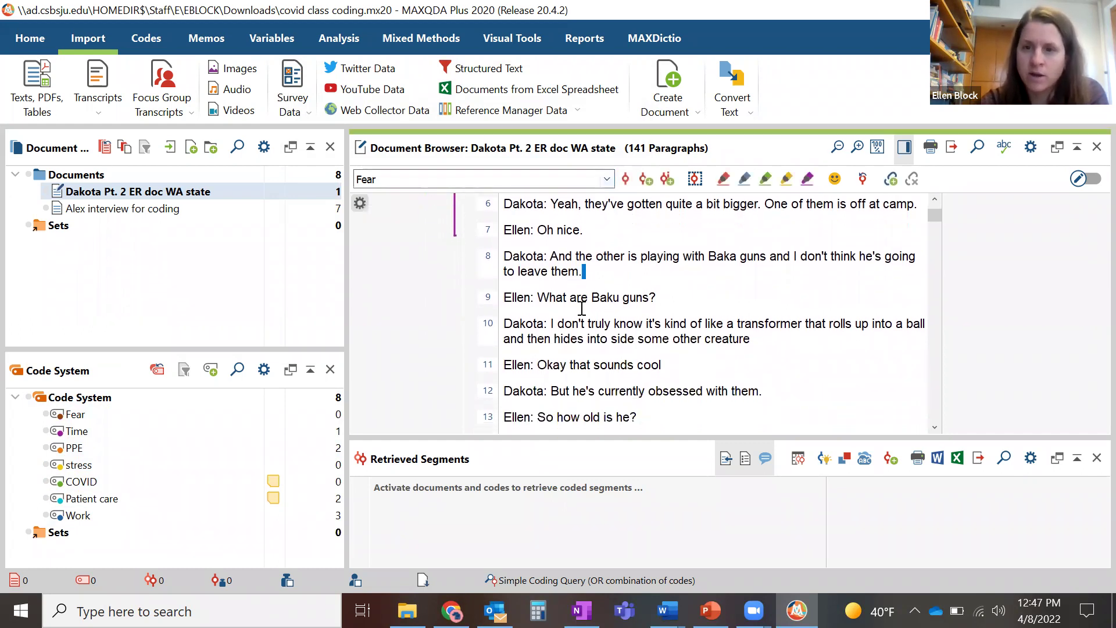
{"action": "scroll", "coordinate": [581, 305], "scroll_direction": "down", "scroll_amount": 9}
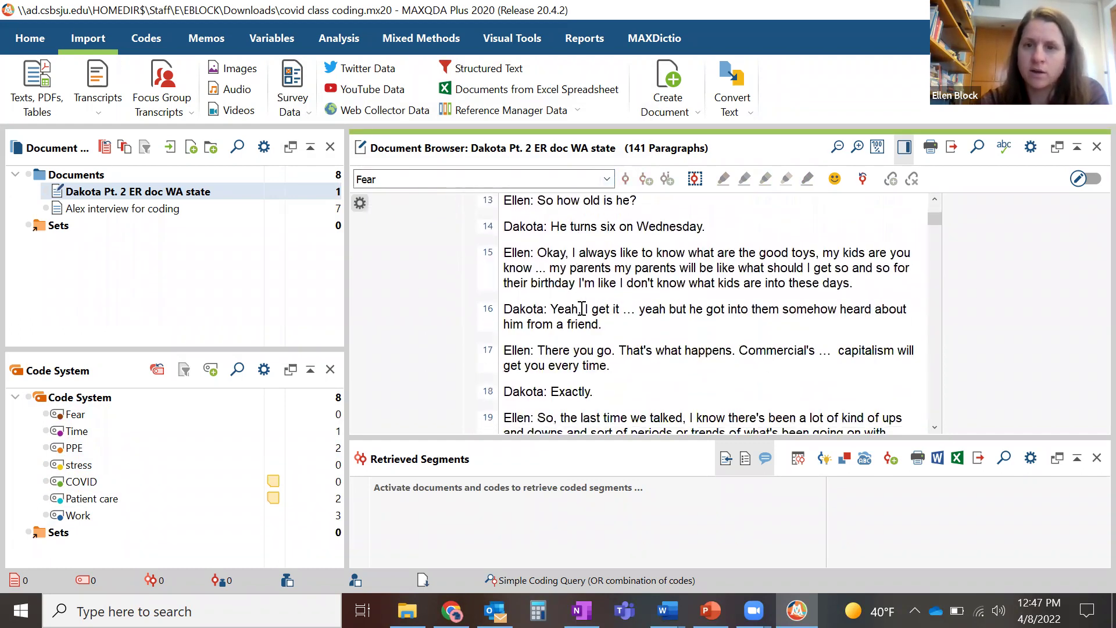
{"action": "left_click_drag", "start_coordinate": [509, 245], "coordinate": [608, 318]}
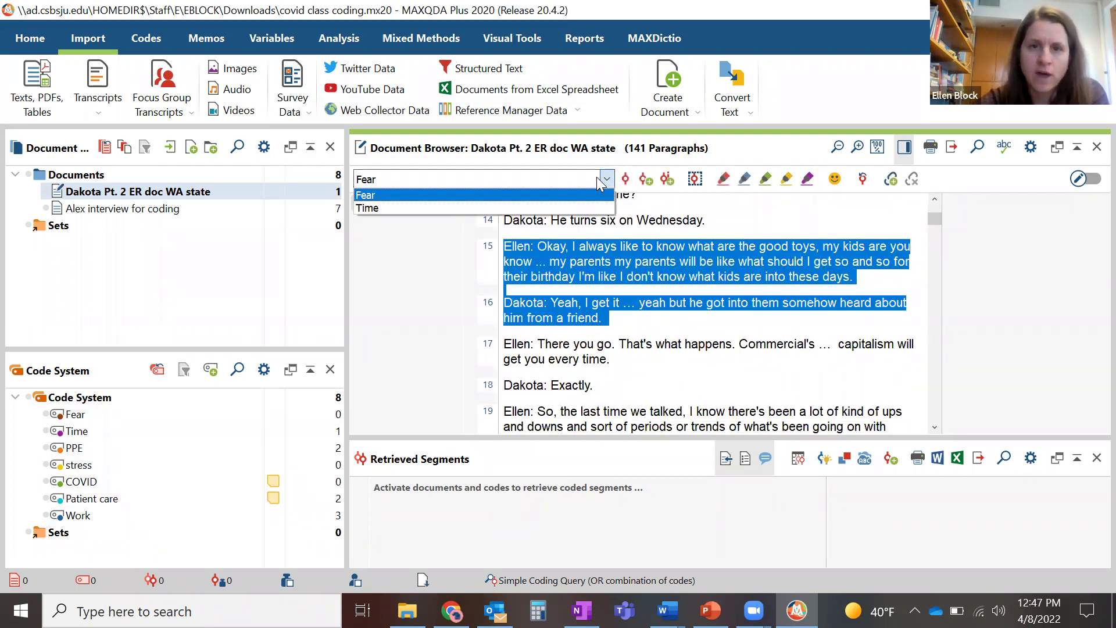
{"action": "left_click", "coordinate": [545, 198]}
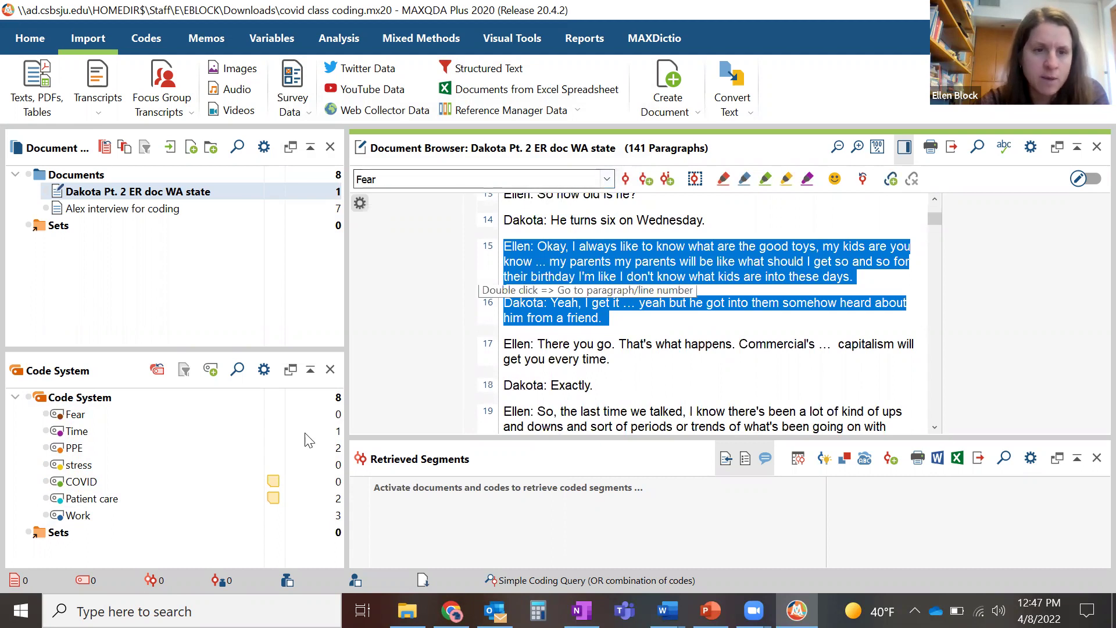
{"action": "left_click", "coordinate": [116, 481]}
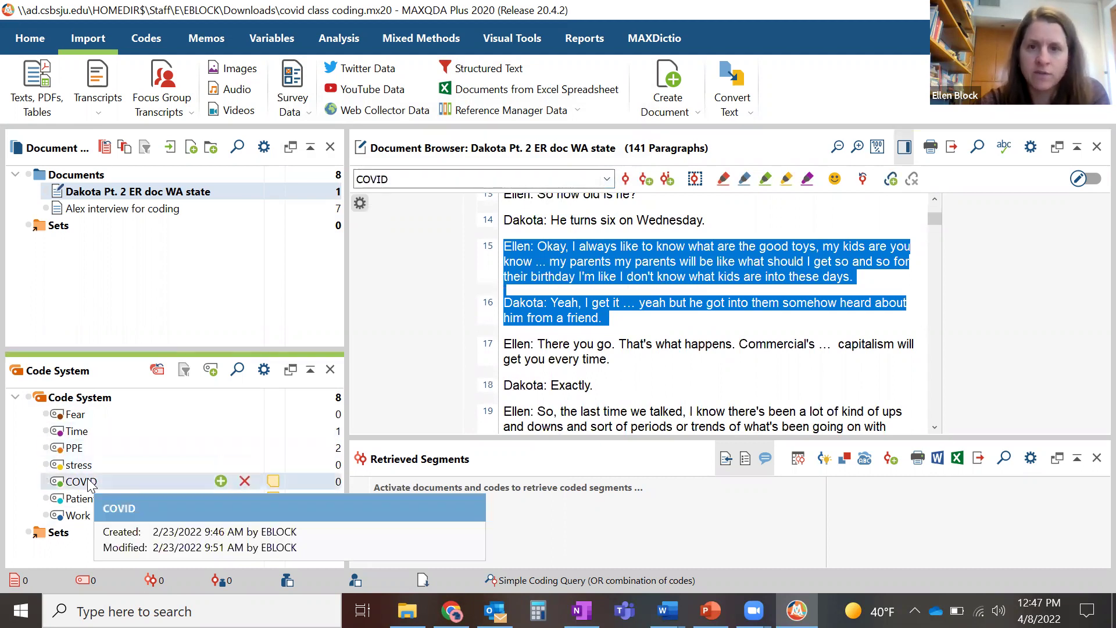
{"action": "left_click", "coordinate": [626, 180]}
- Code paragraph 19, the interviewer's question about periods since early August, with the Patient care code
{"action": "scroll", "coordinate": [601, 372], "scroll_direction": "down", "scroll_amount": 2}
{"action": "left_click_drag", "start_coordinate": [507, 316], "coordinate": [867, 400]}
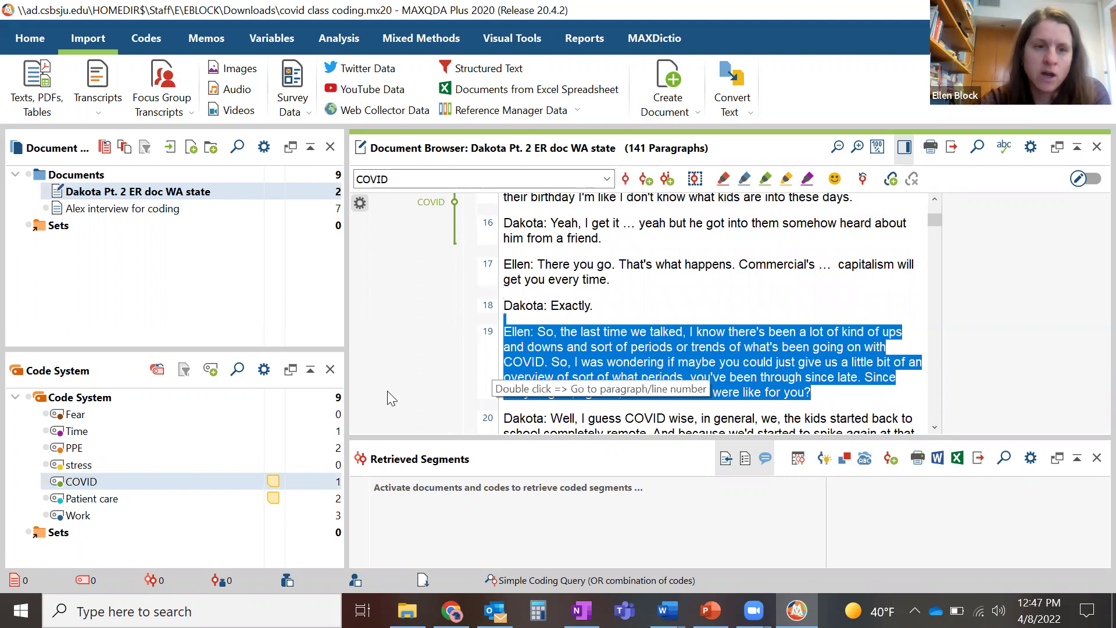
{"action": "left_click", "coordinate": [105, 499]}
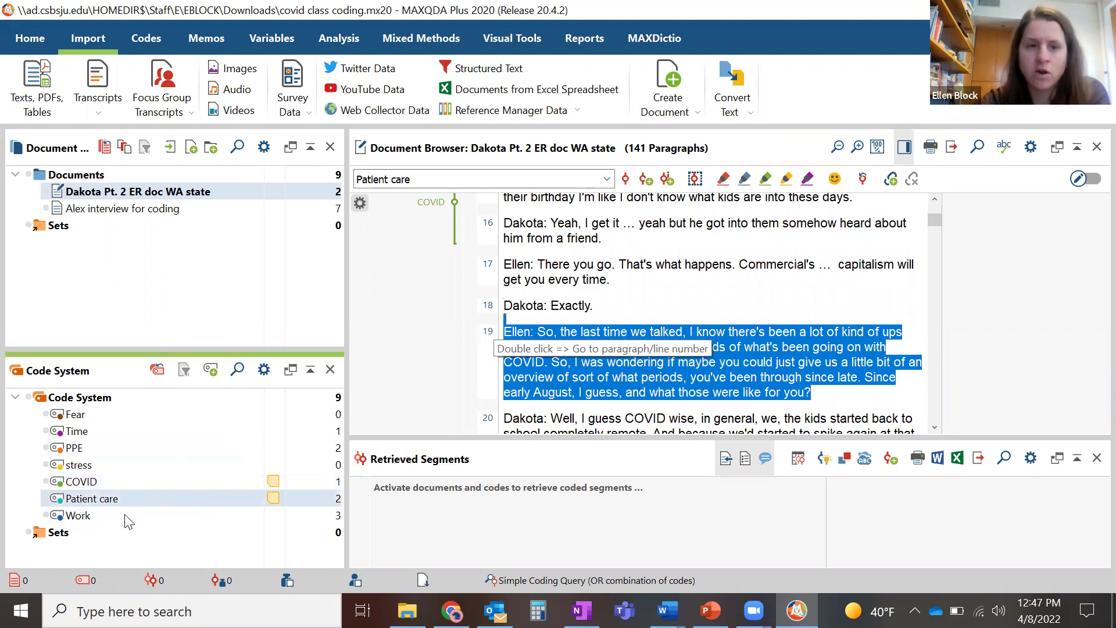
{"action": "left_click", "coordinate": [626, 181]}
- Code the passage from "So, I was wondering" in paragraph 19 to "our worst kind of community" in paragraph 20 with the COVID code
{"action": "scroll", "coordinate": [555, 384], "scroll_direction": "down", "scroll_amount": 1}
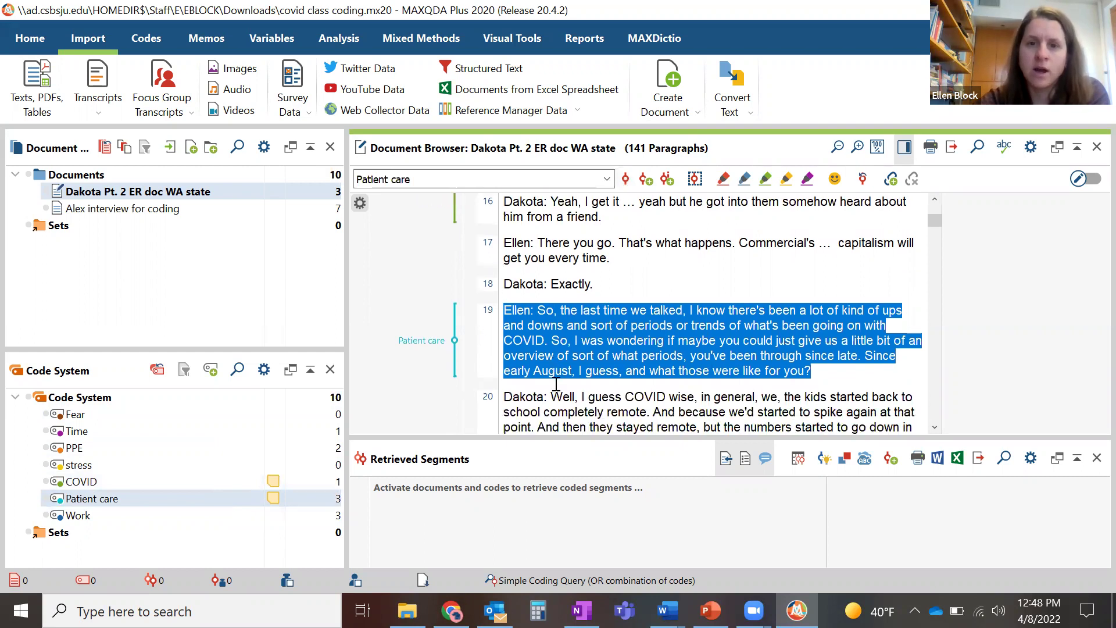
{"action": "scroll", "coordinate": [556, 383], "scroll_direction": "down", "scroll_amount": 1}
{"action": "left_click", "coordinate": [556, 383]}
{"action": "left_click_drag", "start_coordinate": [555, 314], "coordinate": [902, 343]}
{"action": "key", "text": "ctrl+q"}
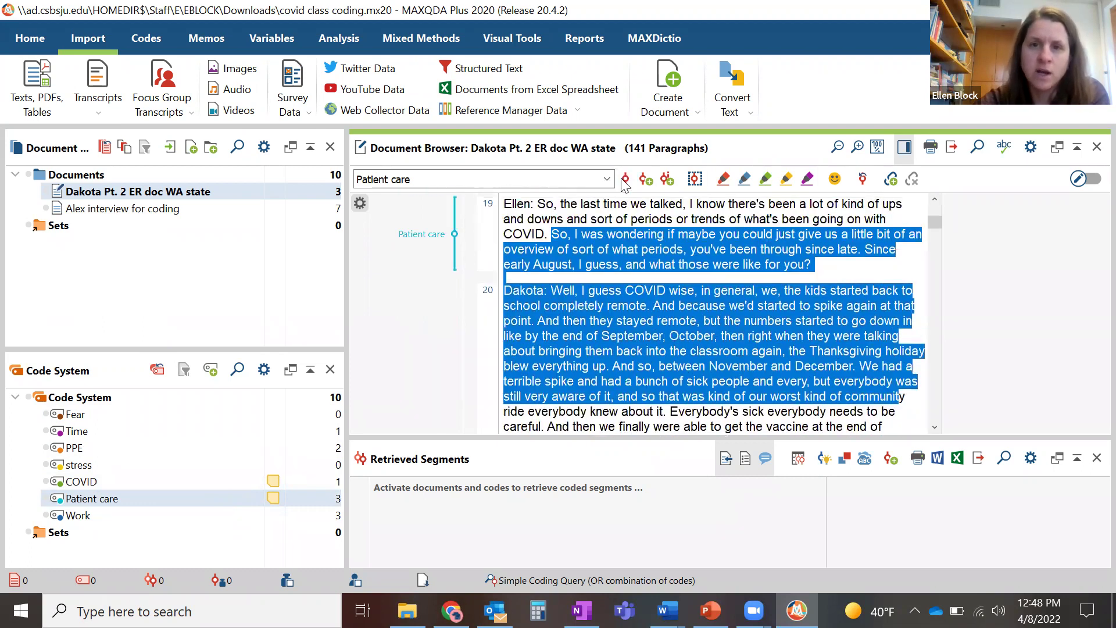
{"action": "left_click", "coordinate": [102, 480]}
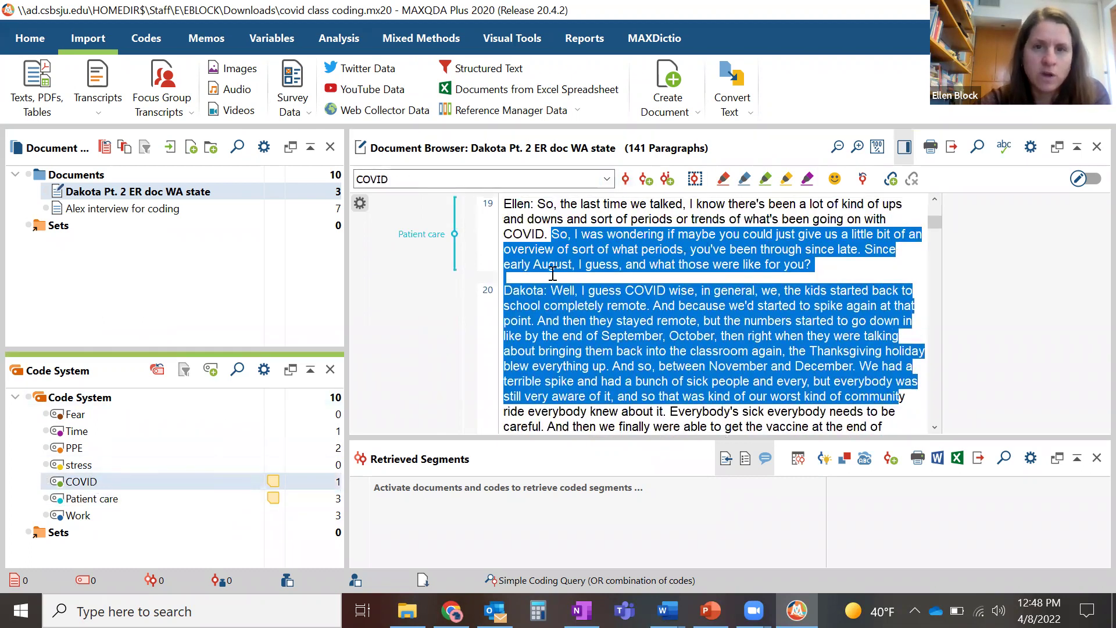
{"action": "left_click", "coordinate": [606, 179]}
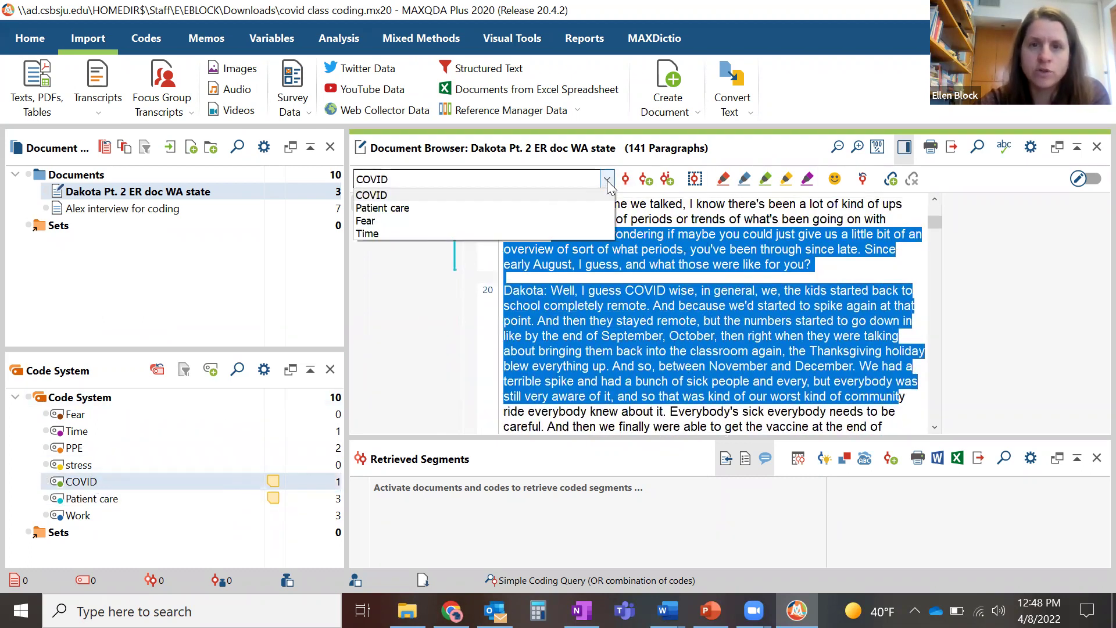
{"action": "left_click", "coordinate": [565, 180]}
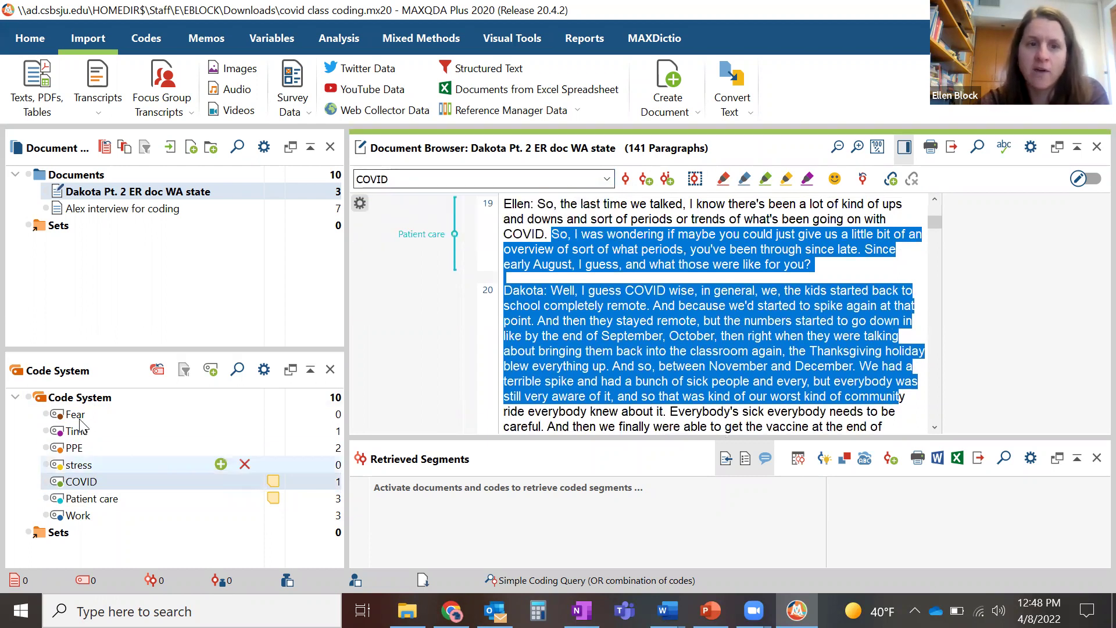
{"action": "left_click", "coordinate": [105, 484]}
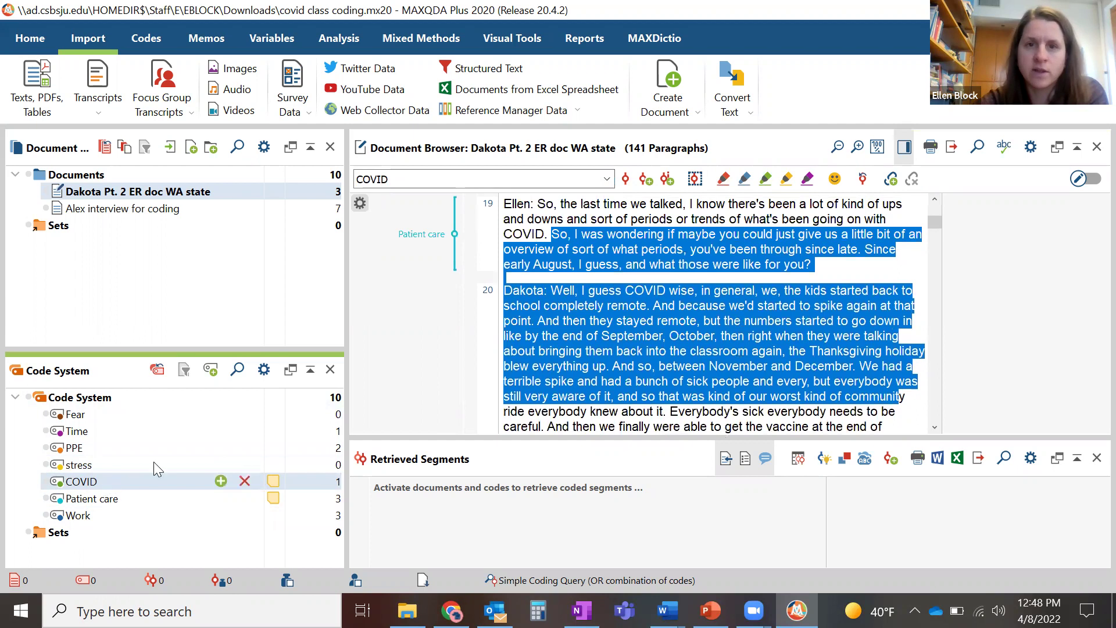
{"action": "left_click", "coordinate": [626, 179]}
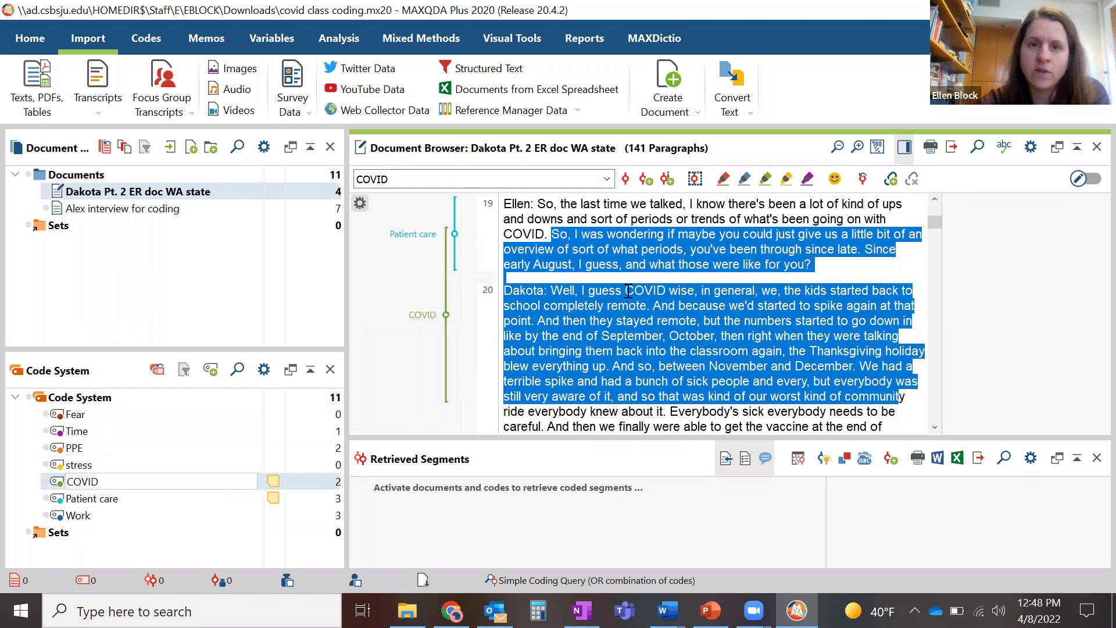
{"action": "scroll", "coordinate": [500, 321], "scroll_direction": "up", "scroll_amount": 1}
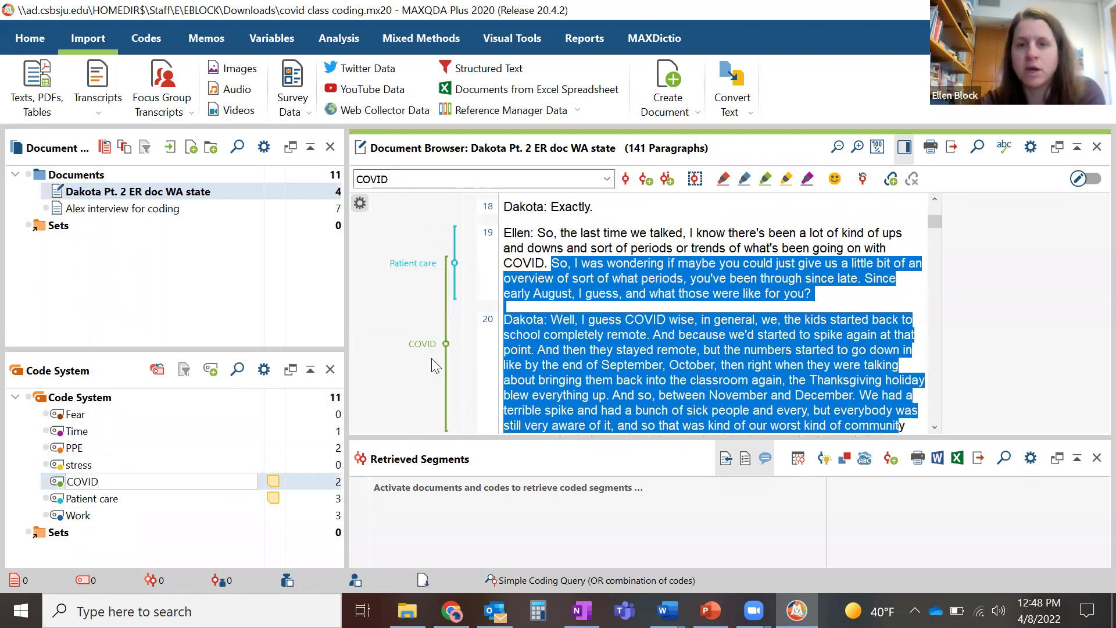
{"action": "left_click", "coordinate": [650, 305]}
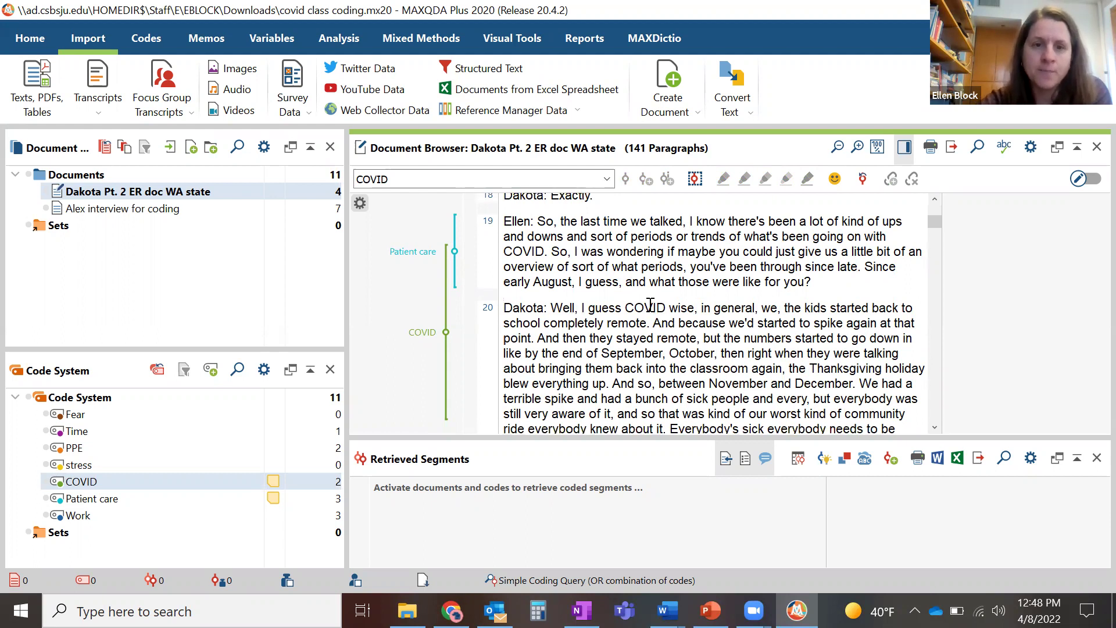
{"action": "scroll", "coordinate": [650, 305], "scroll_direction": "down", "scroll_amount": 1}
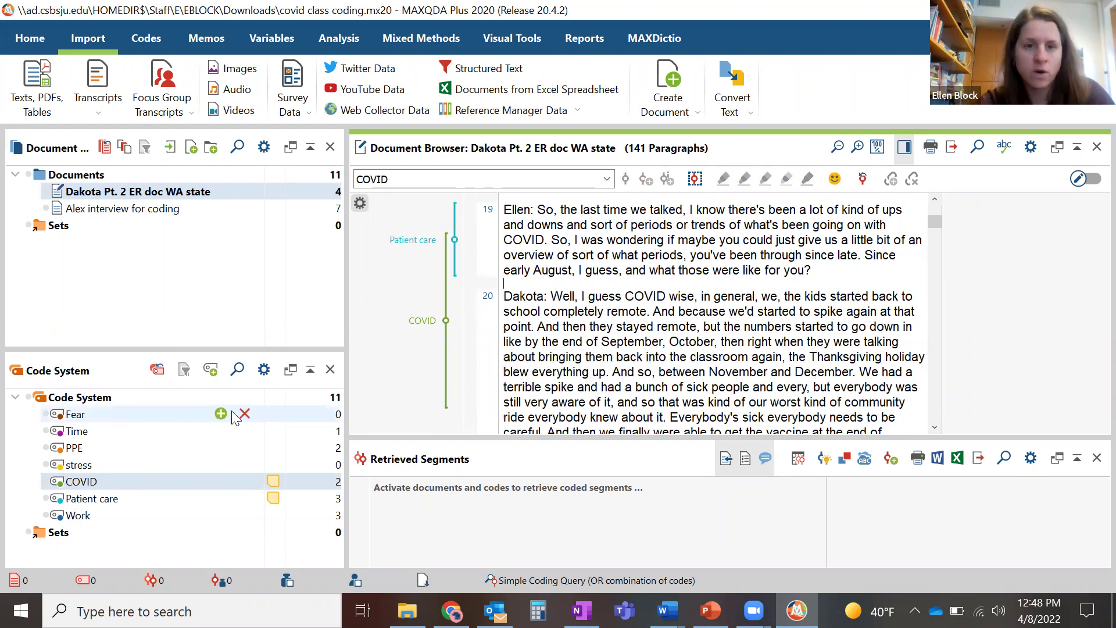
- Attach a memo to the Fear code reading "Fear of contracting COVID. Fear of infecting loved ones and other patients."
{"action": "right_click", "coordinate": [274, 416]}
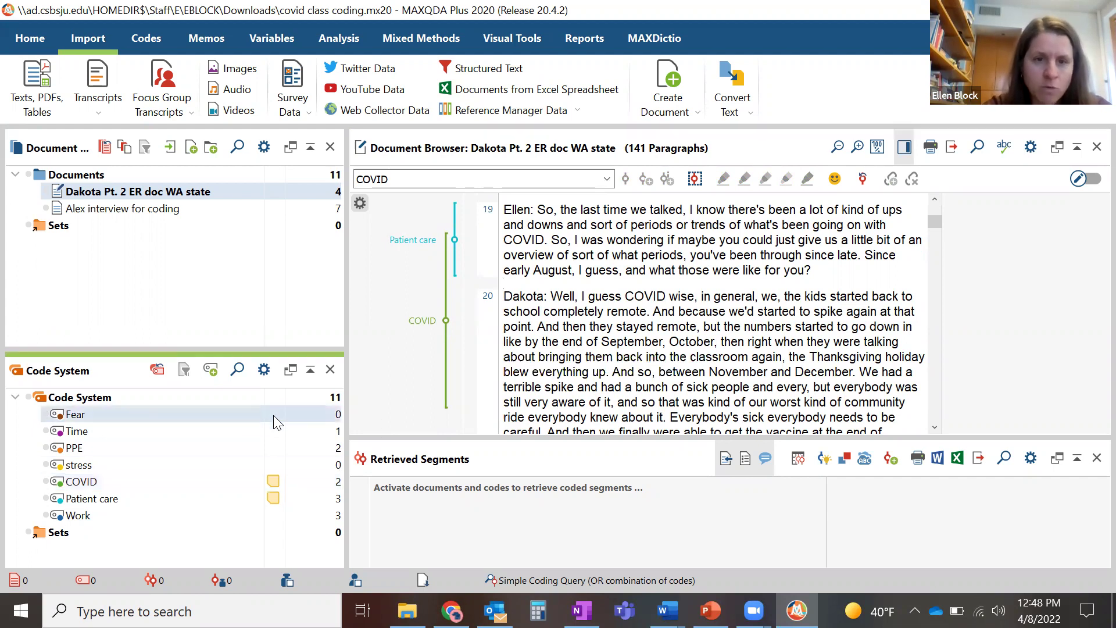
{"action": "left_click", "coordinate": [319, 427]}
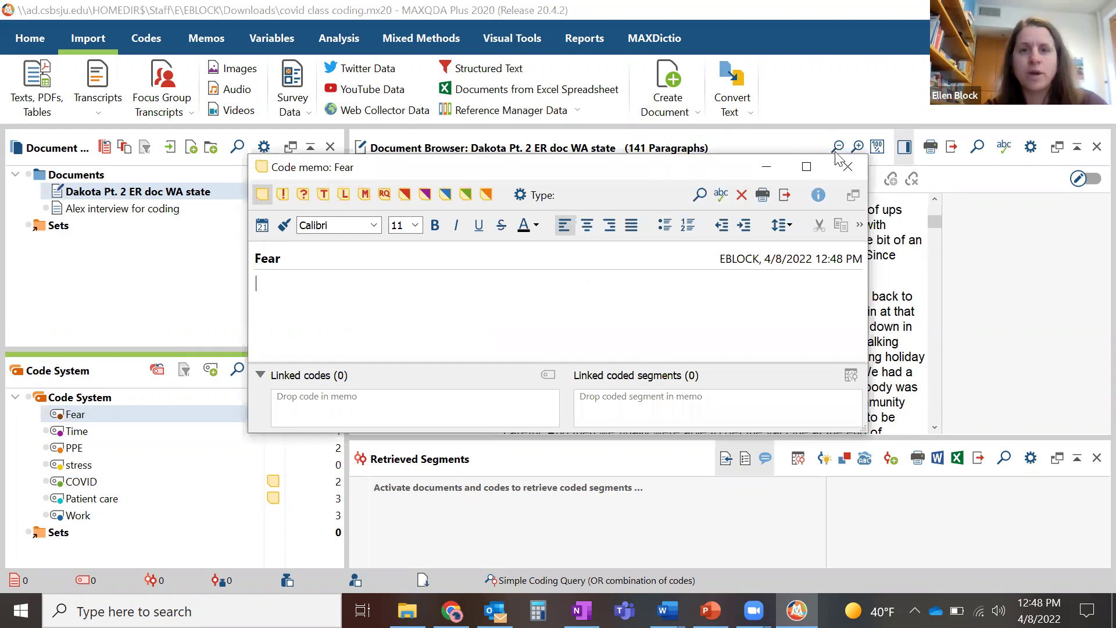
{"action": "left_click", "coordinate": [850, 167]}
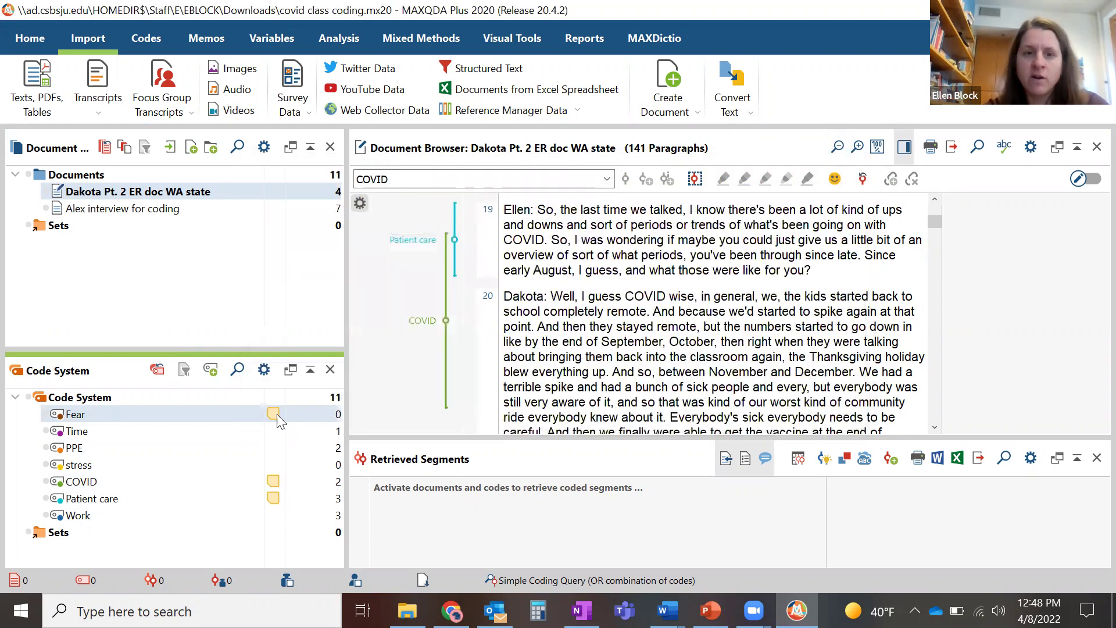
{"action": "double_click", "coordinate": [273, 413]}
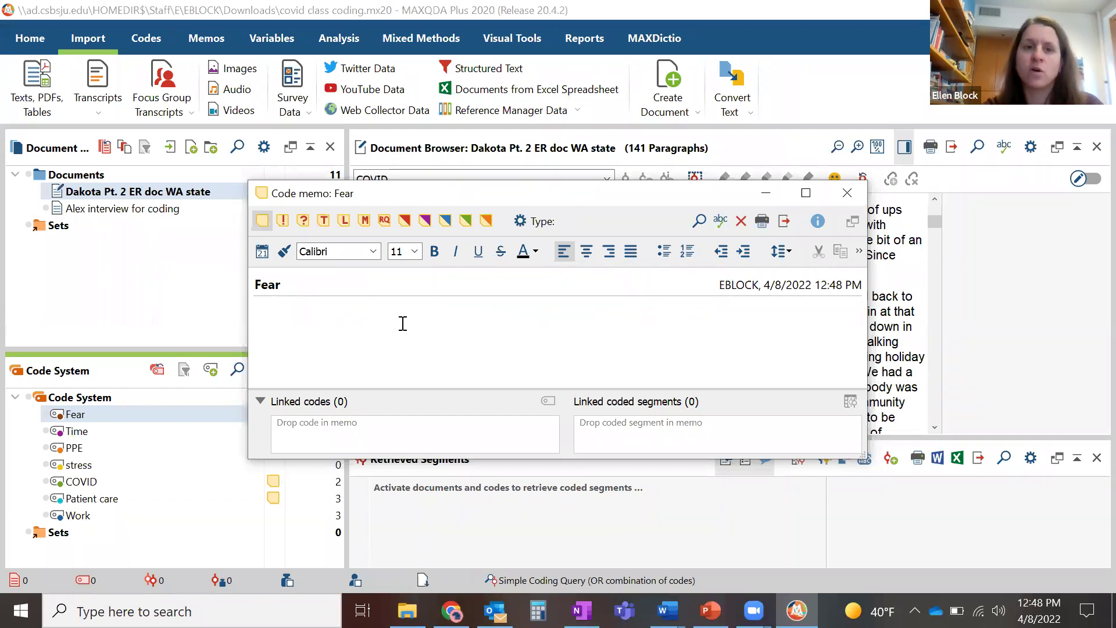
{"action": "type", "text": "r of contr"}
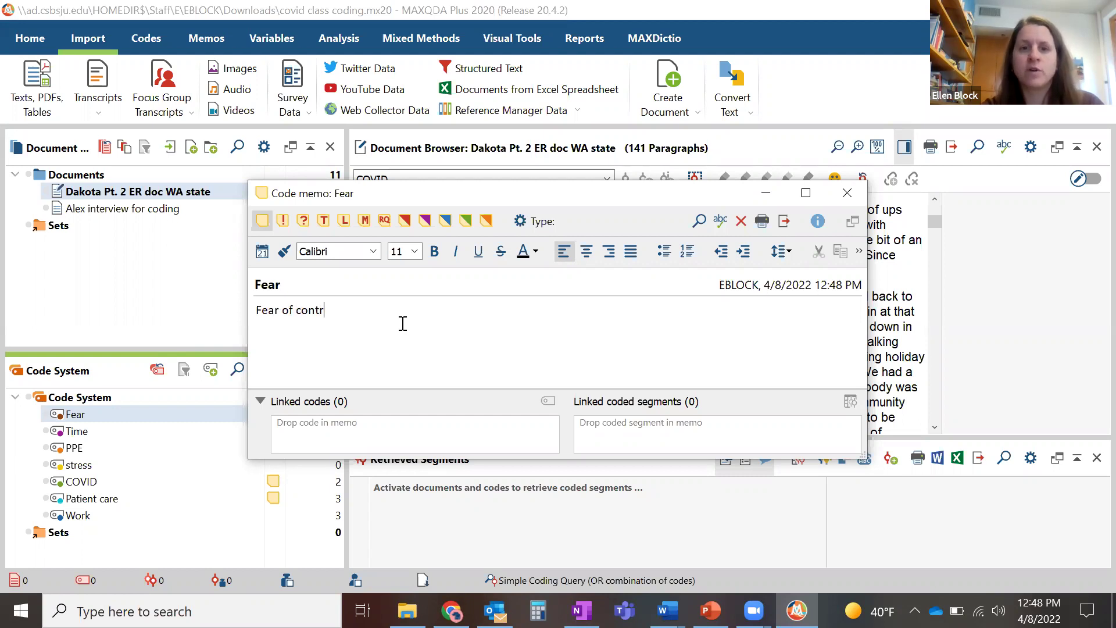
{"action": "type", "text": "acting COVID"}
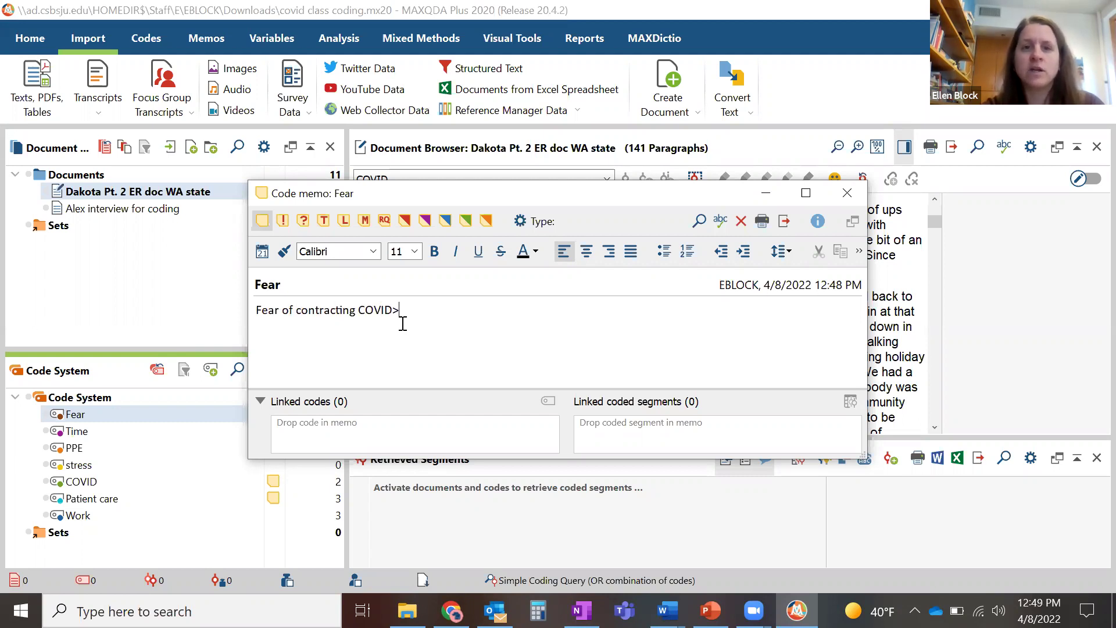
{"action": "type", "text": ". Fear of infecting loved ones and other patients."}
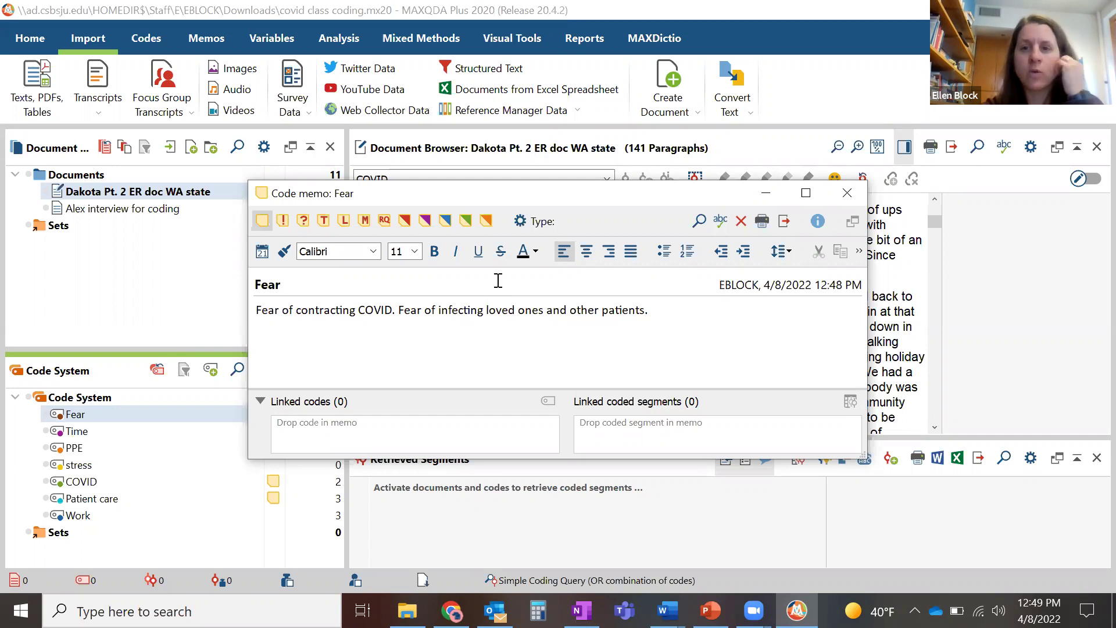
{"action": "left_click", "coordinate": [848, 192]}
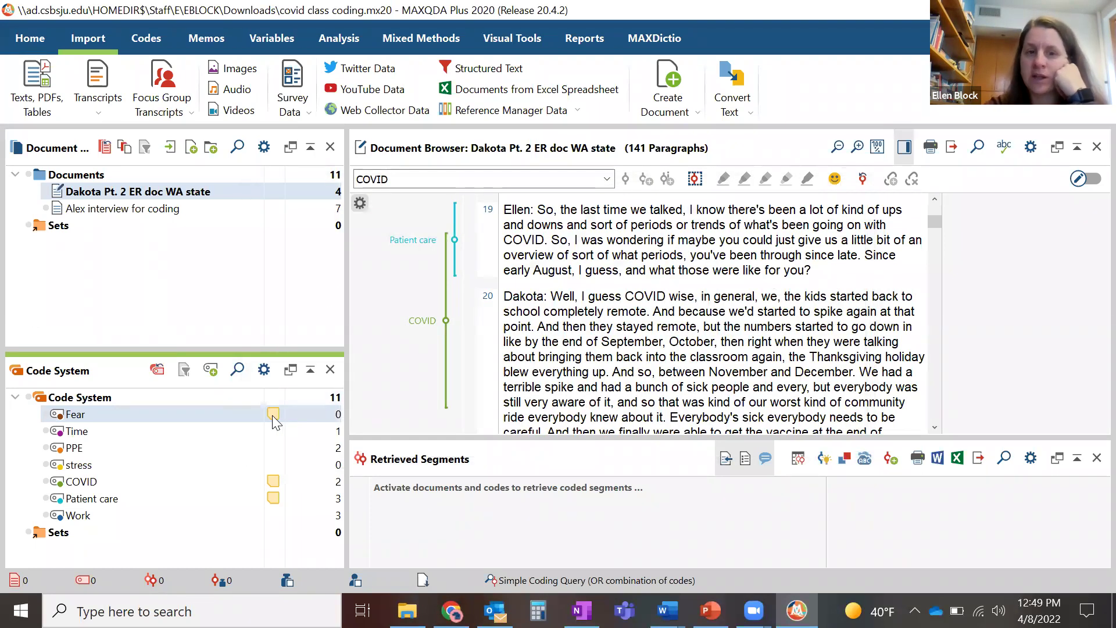
- Review the definitions in the Fear and COVID code memos, closing each memo after reading it
{"action": "double_click", "coordinate": [272, 415]}
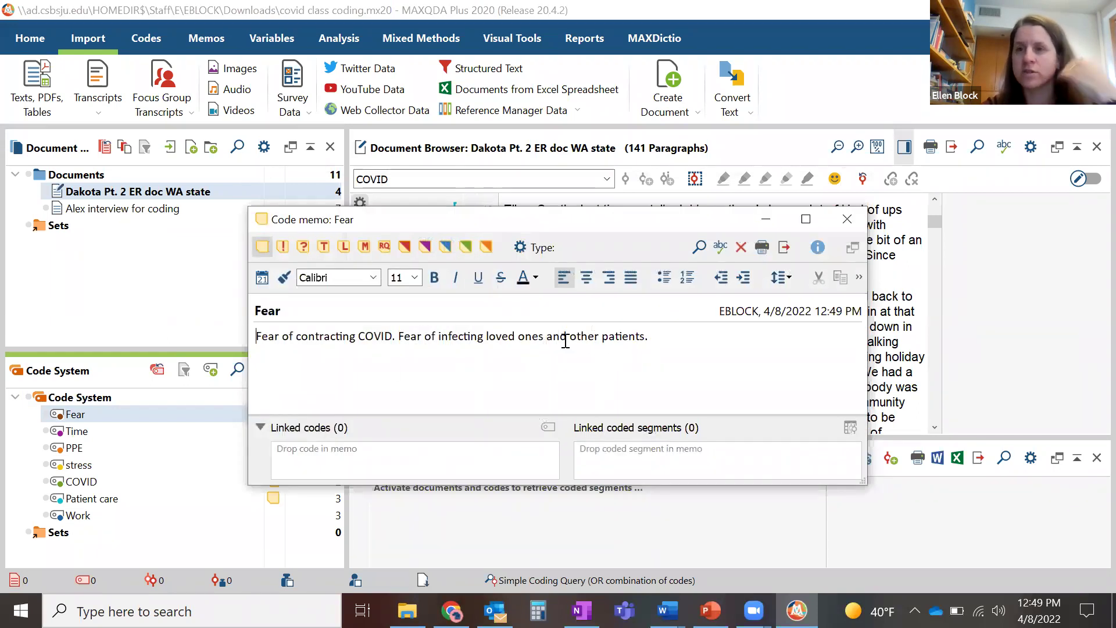
{"action": "left_click", "coordinate": [848, 219]}
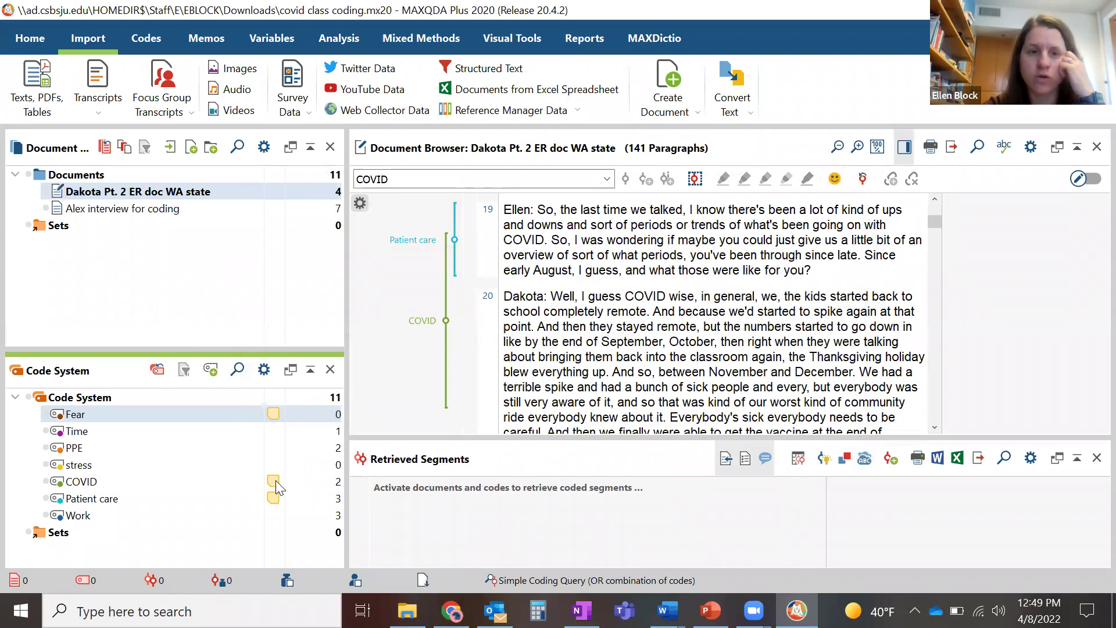
{"action": "double_click", "coordinate": [273, 482]}
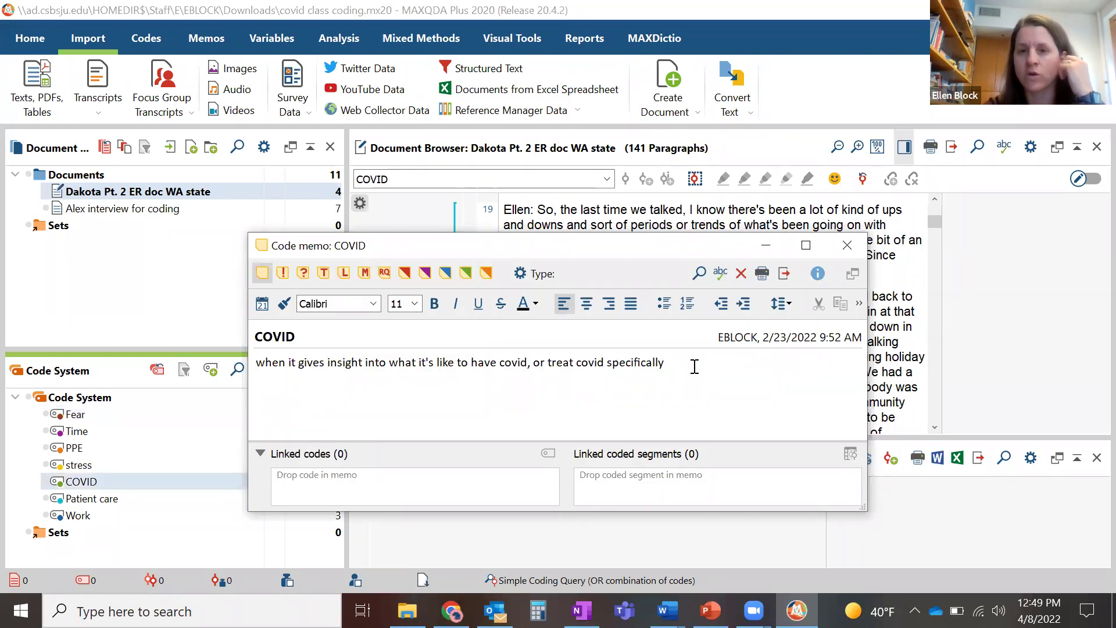
{"action": "left_click", "coordinate": [851, 247]}
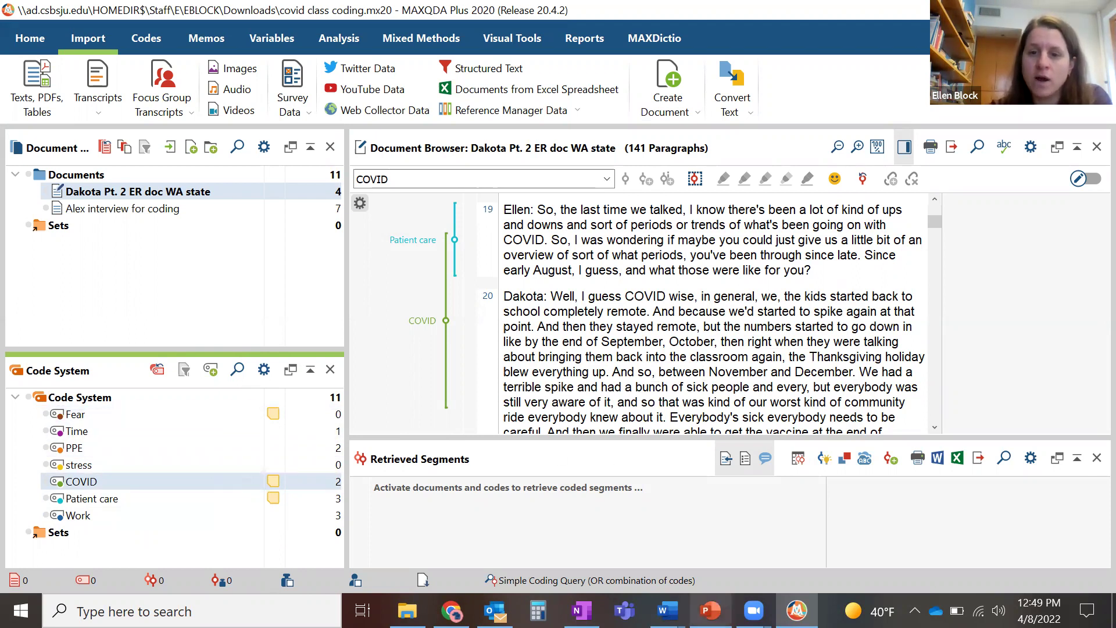
- Switch to PowerPoint to show the Sharing slide, and return to the coded transcript in MAXQDA
{"action": "left_click", "coordinate": [627, 327]}
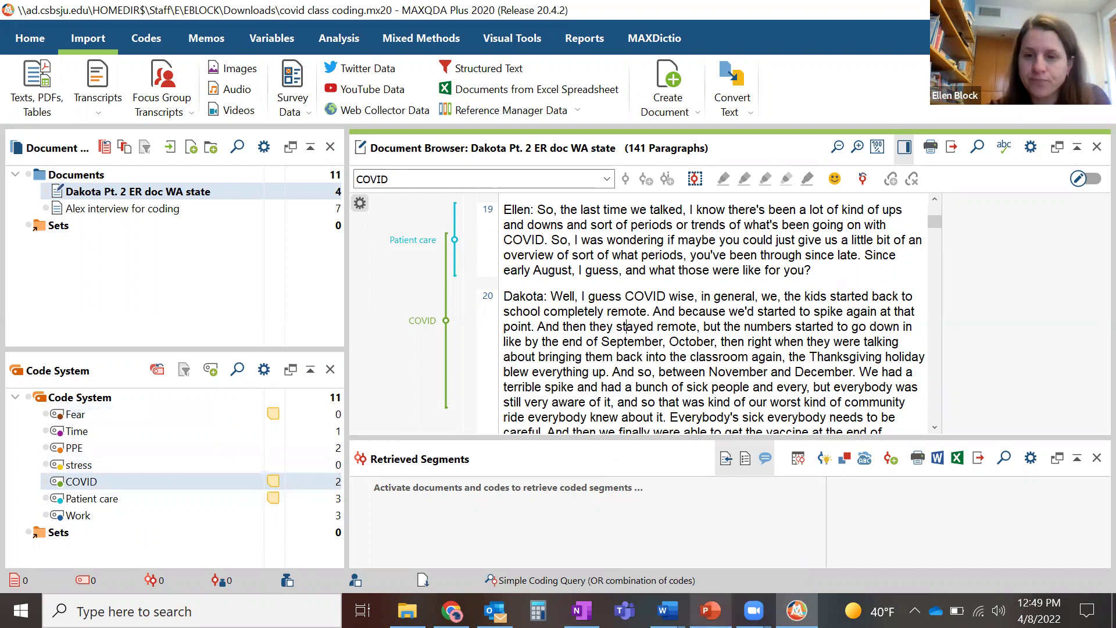
{"action": "mouse_move", "coordinate": [710, 610]}
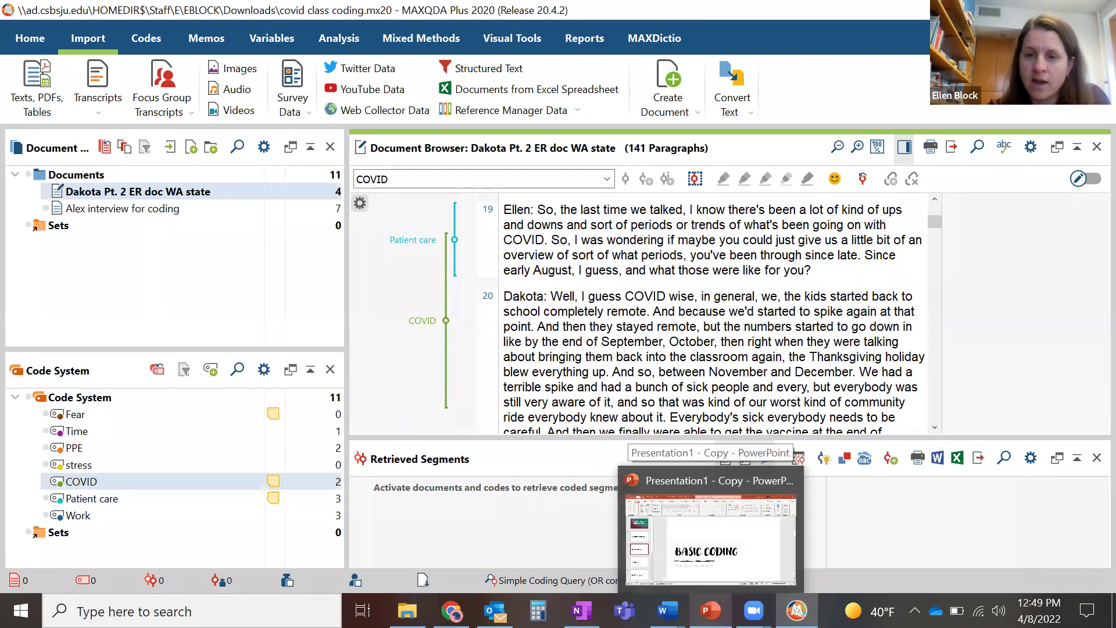
{"action": "left_click", "coordinate": [712, 514]}
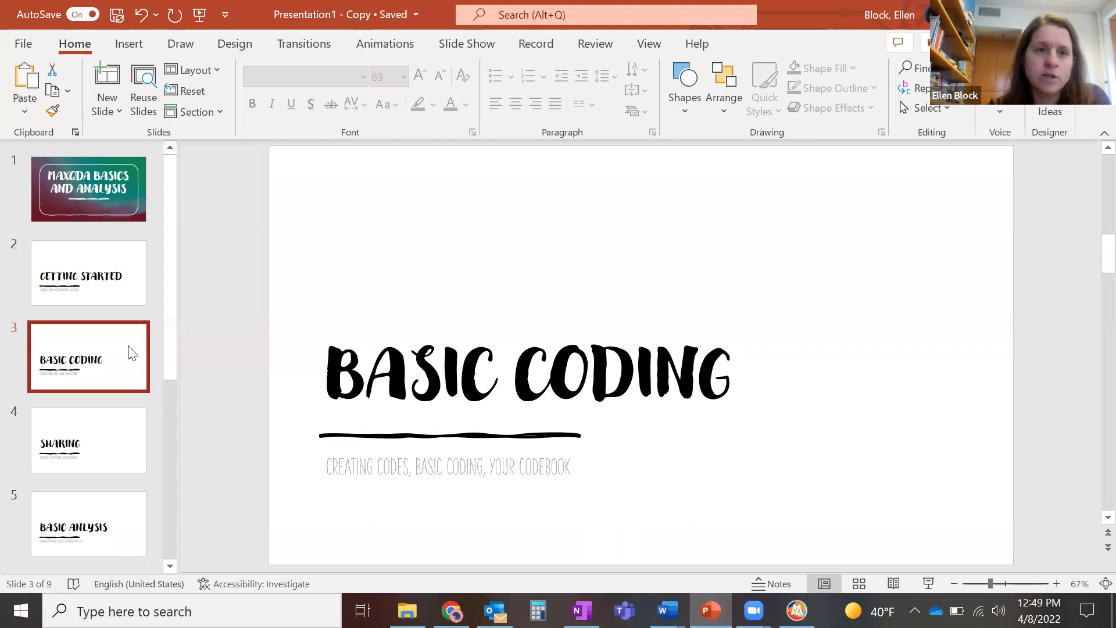
{"action": "left_click", "coordinate": [93, 441]}
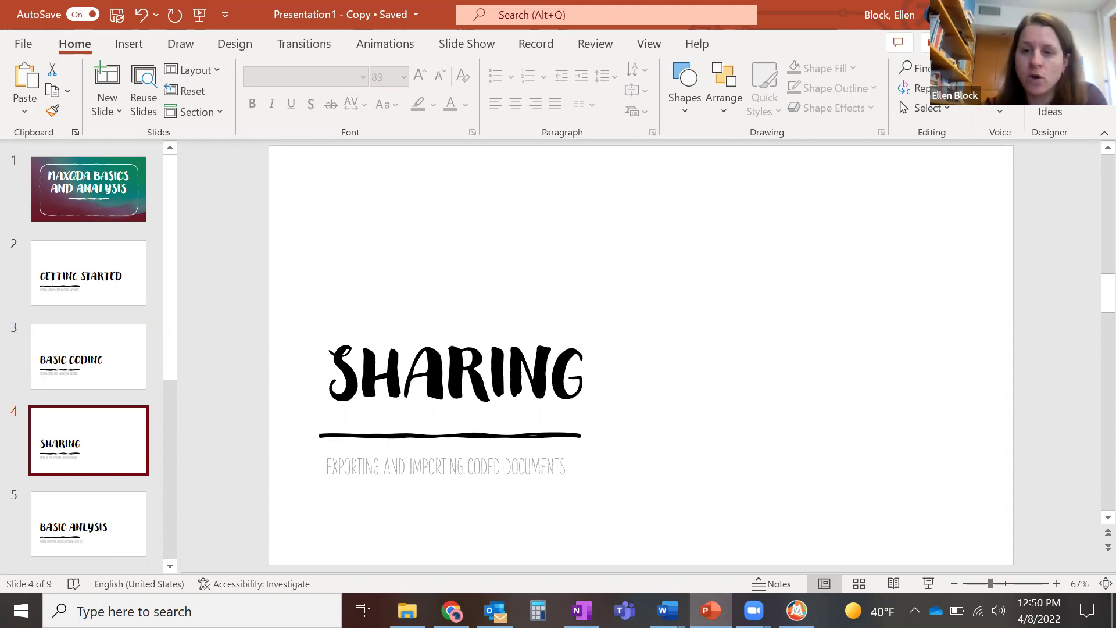
{"action": "left_click", "coordinate": [797, 610]}
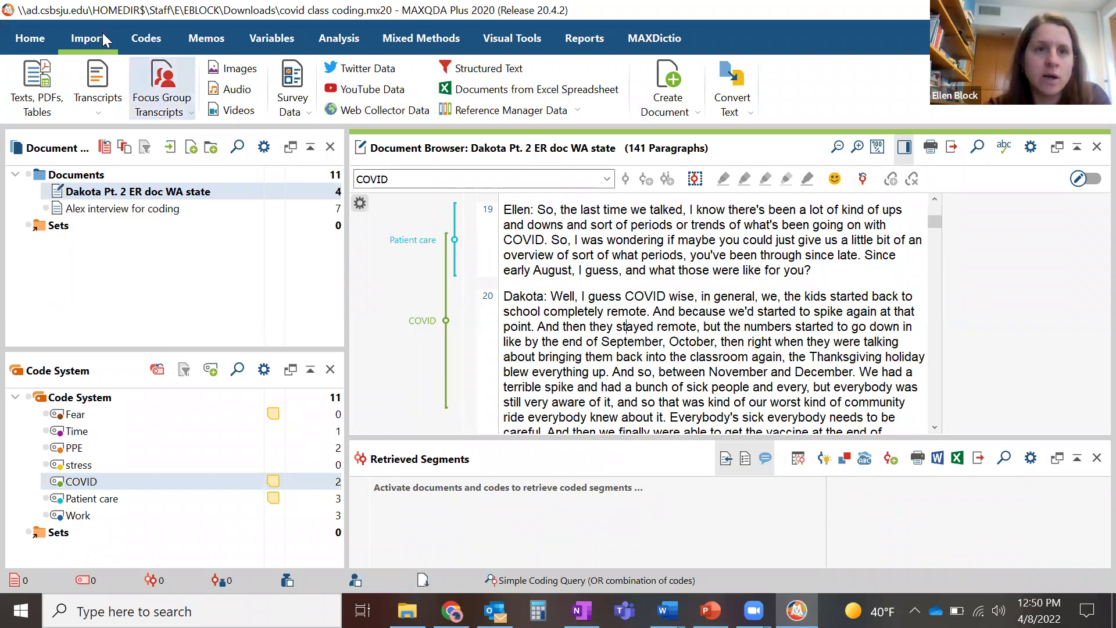
- Start a teamwork export to an exchange file and include both interview documents in it
{"action": "left_click", "coordinate": [29, 39]}
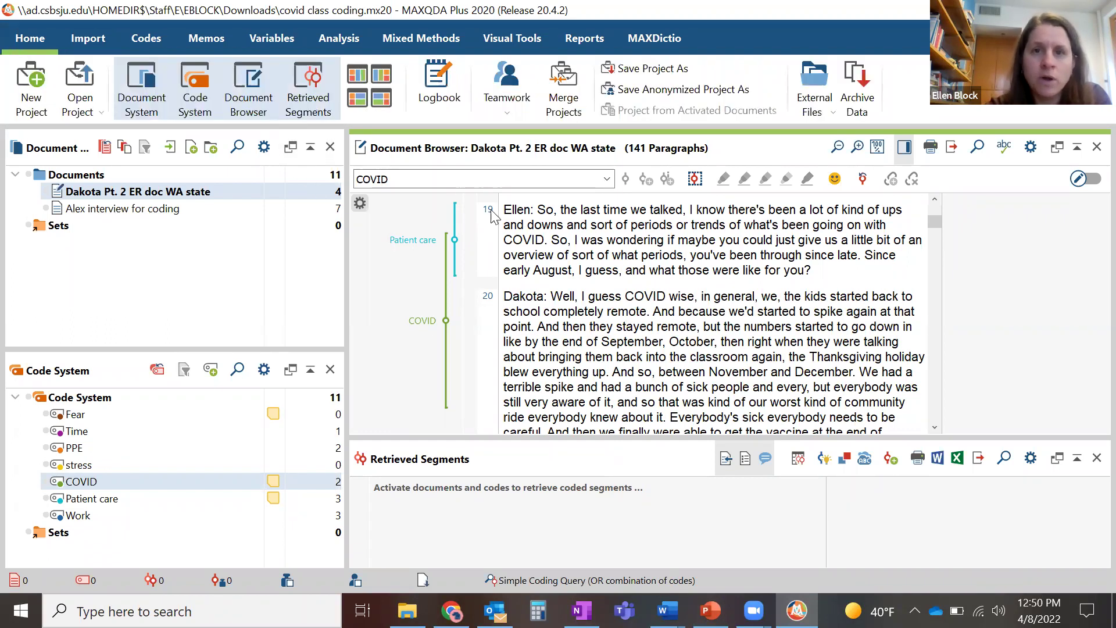
{"action": "left_click", "coordinate": [507, 87]}
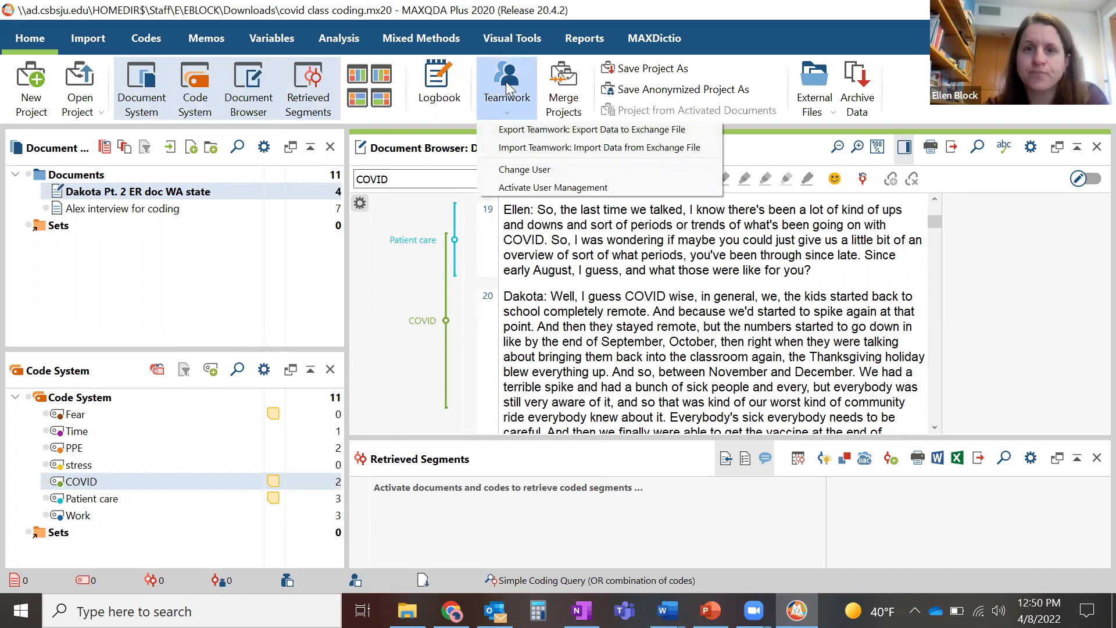
{"action": "left_click", "coordinate": [536, 131]}
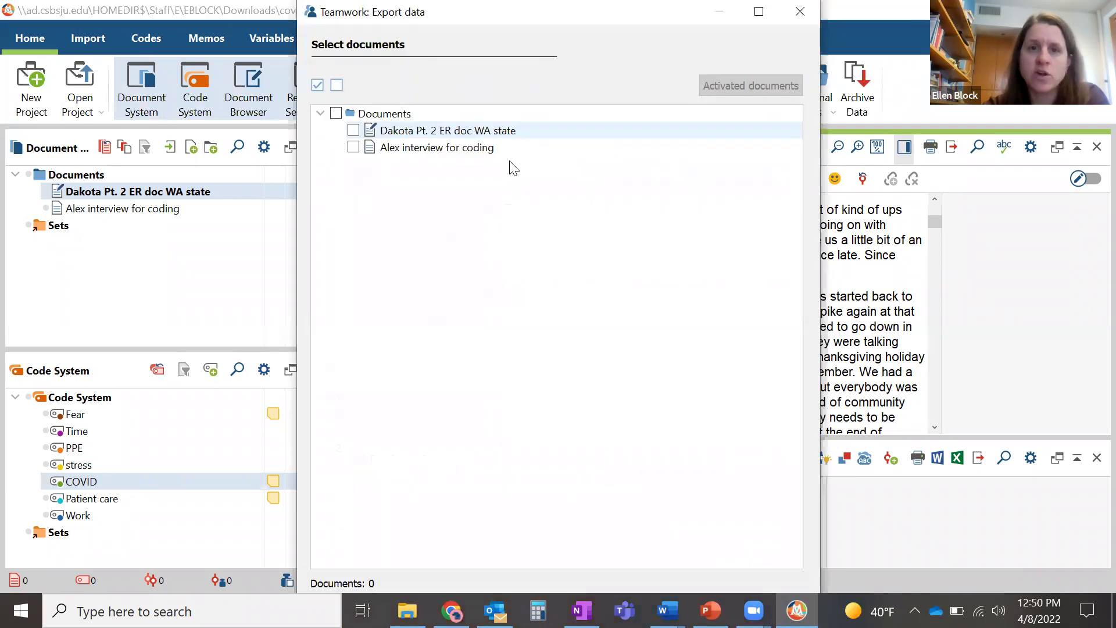
{"action": "left_click", "coordinate": [354, 131]}
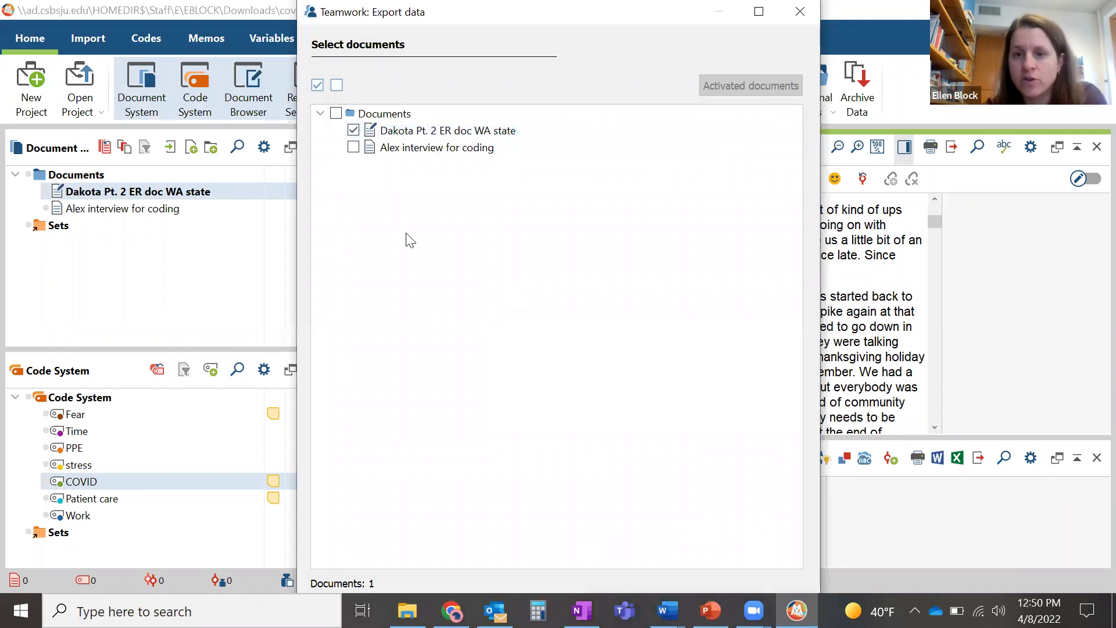
{"action": "left_click", "coordinate": [354, 148]}
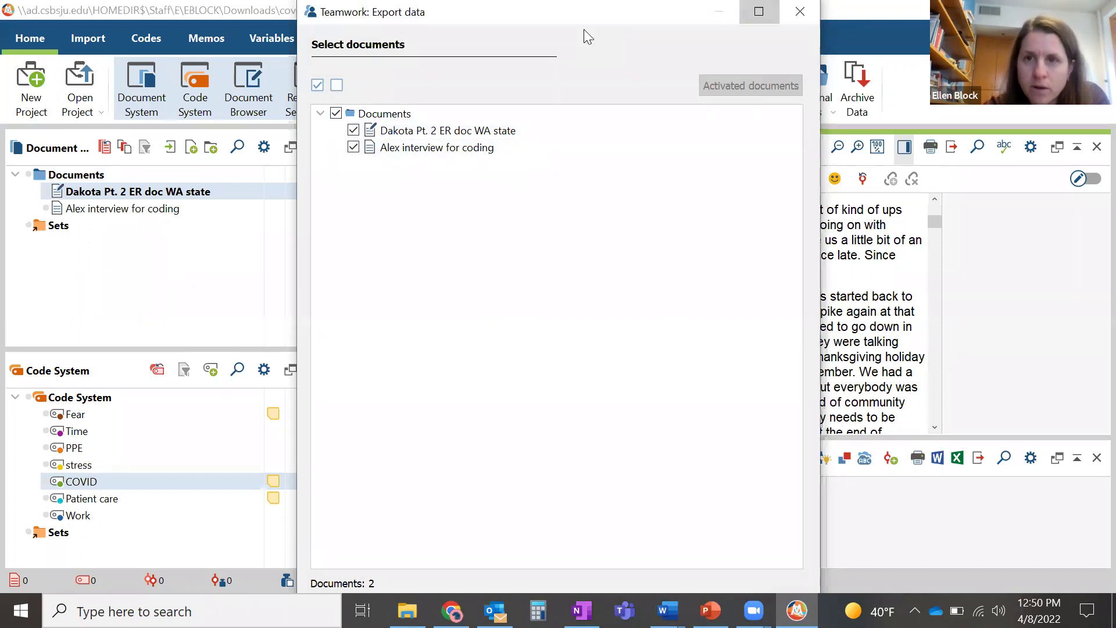
{"action": "left_click", "coordinate": [758, 11]}
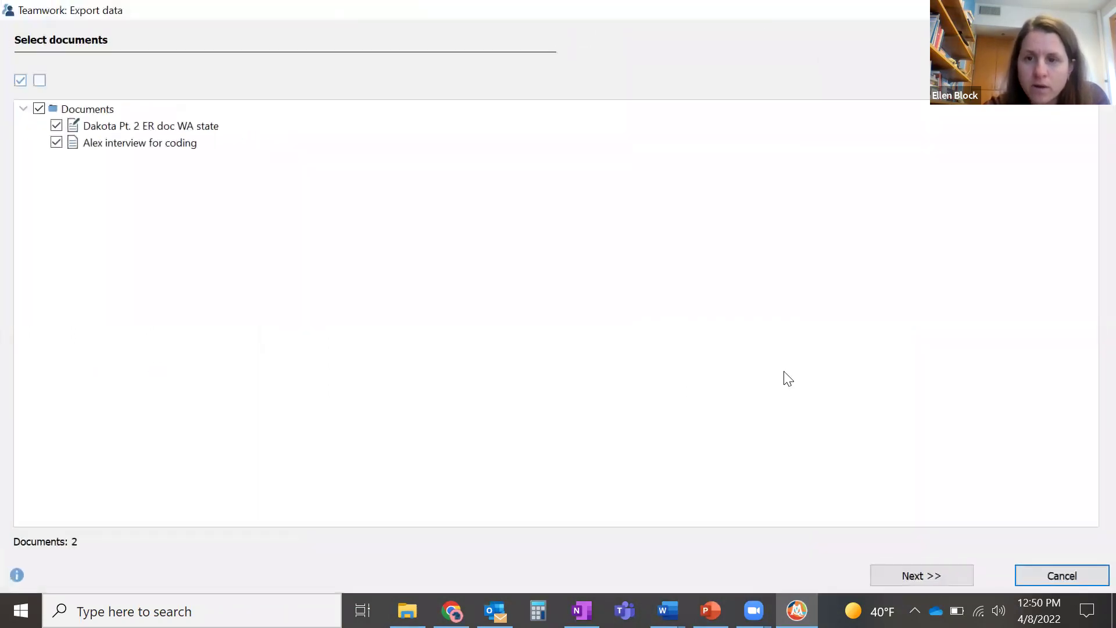
{"action": "left_click", "coordinate": [910, 575]}
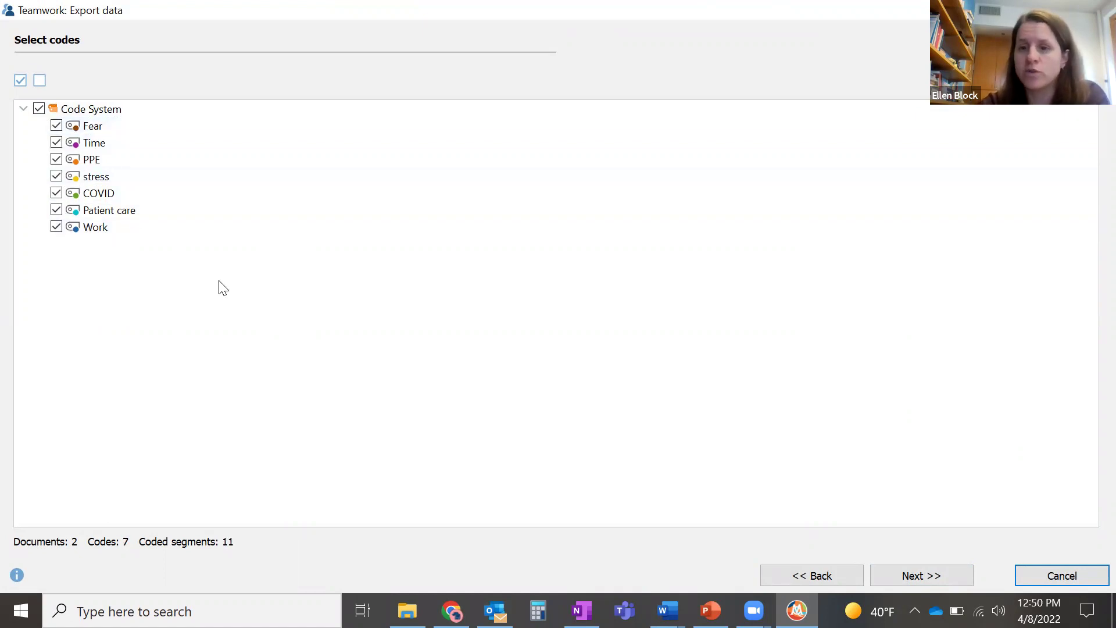
- Keep all codes in the export, save the exchange file as "covid class coding" in Downloads, and close the export
{"action": "left_click", "coordinate": [925, 574]}
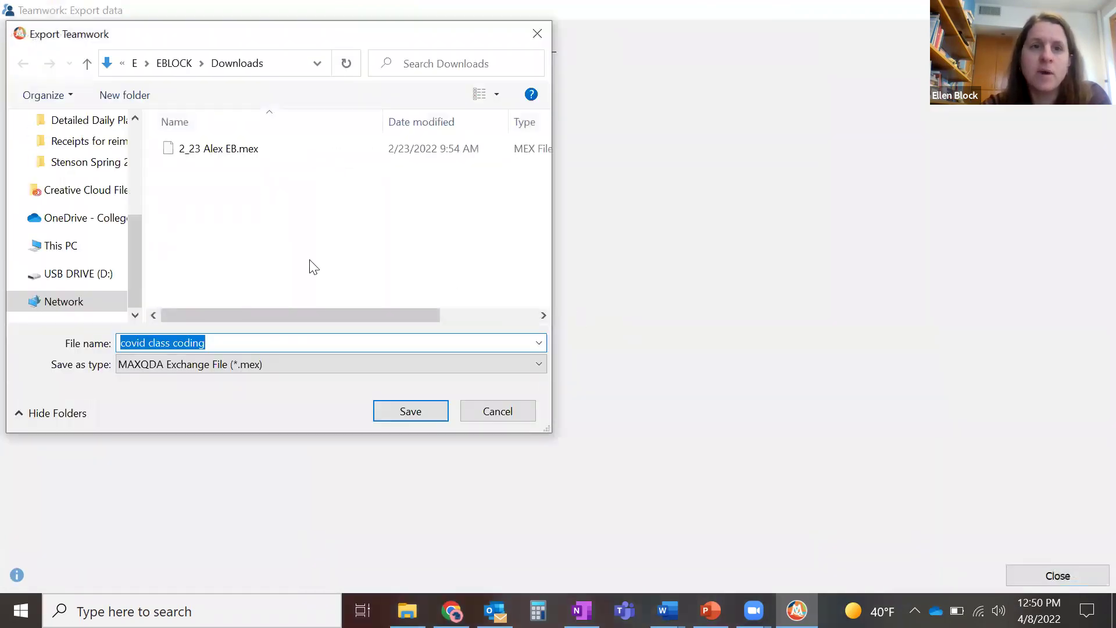
{"action": "scroll", "coordinate": [87, 149], "scroll_direction": "up", "scroll_amount": 5}
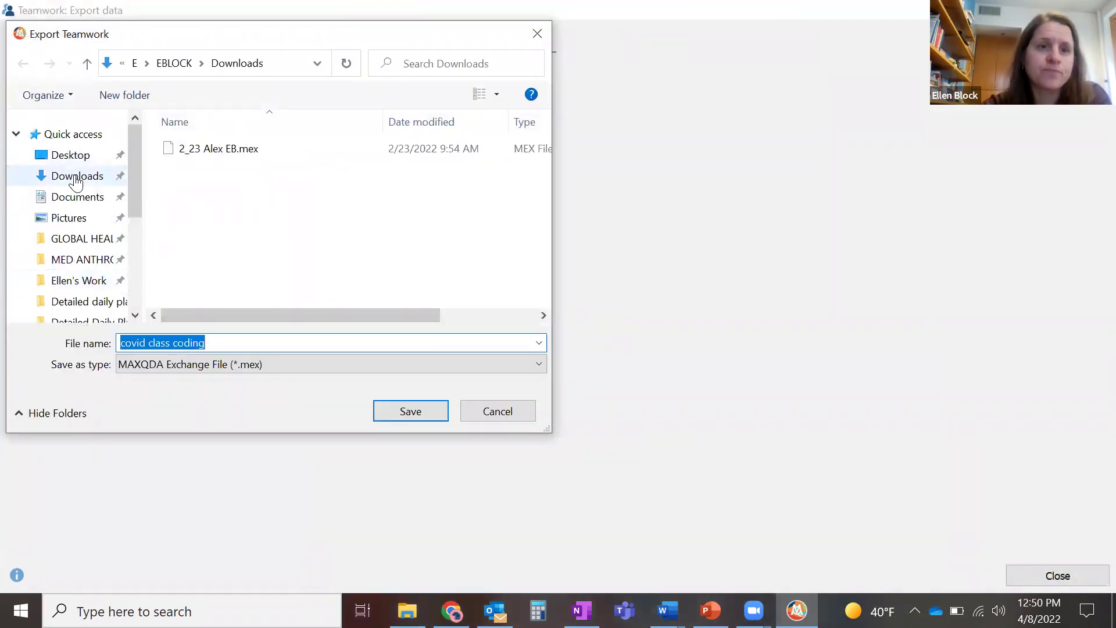
{"action": "left_click", "coordinate": [78, 176]}
{"action": "left_click", "coordinate": [411, 413]}
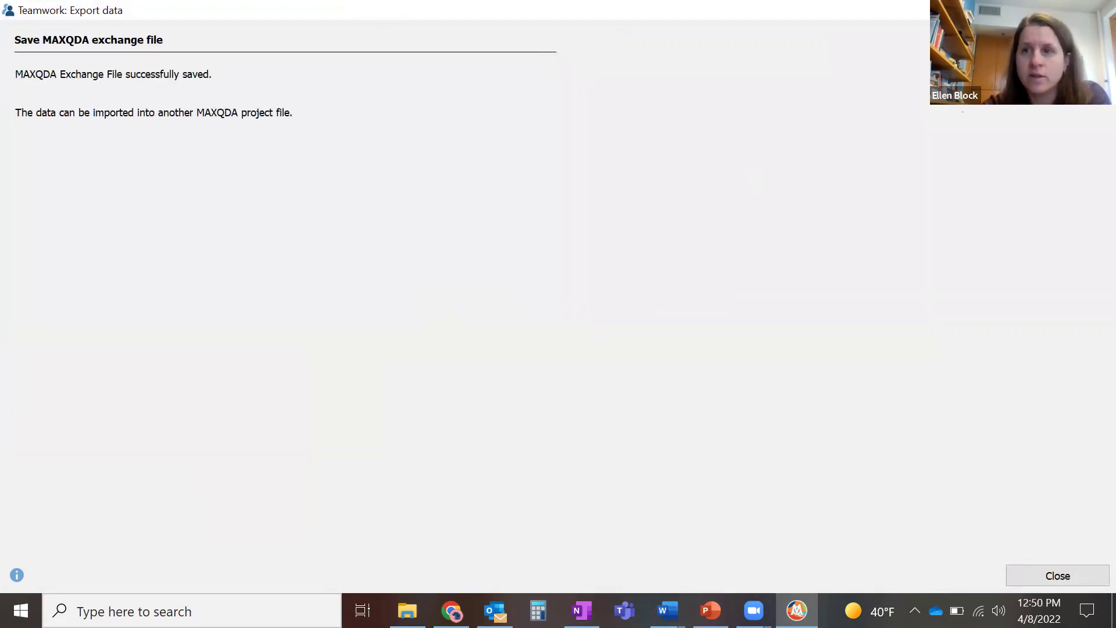
{"action": "key", "text": "Return"}
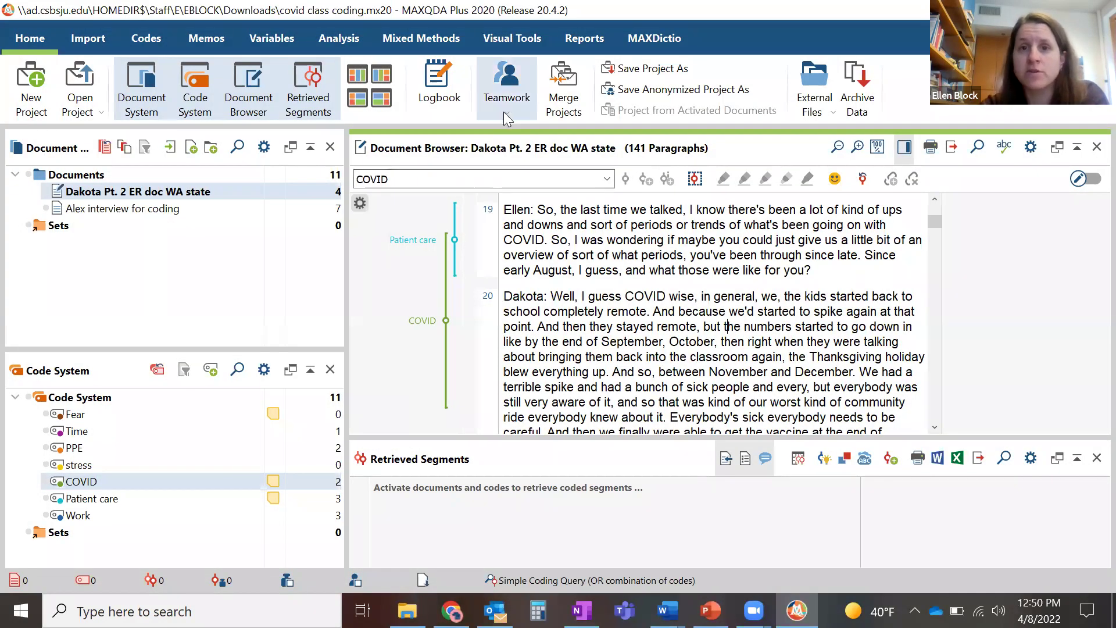
- Begin a teamwork import, locate covid class coding.mex in Downloads as the file to import, and cancel the import
{"action": "left_click", "coordinate": [504, 111]}
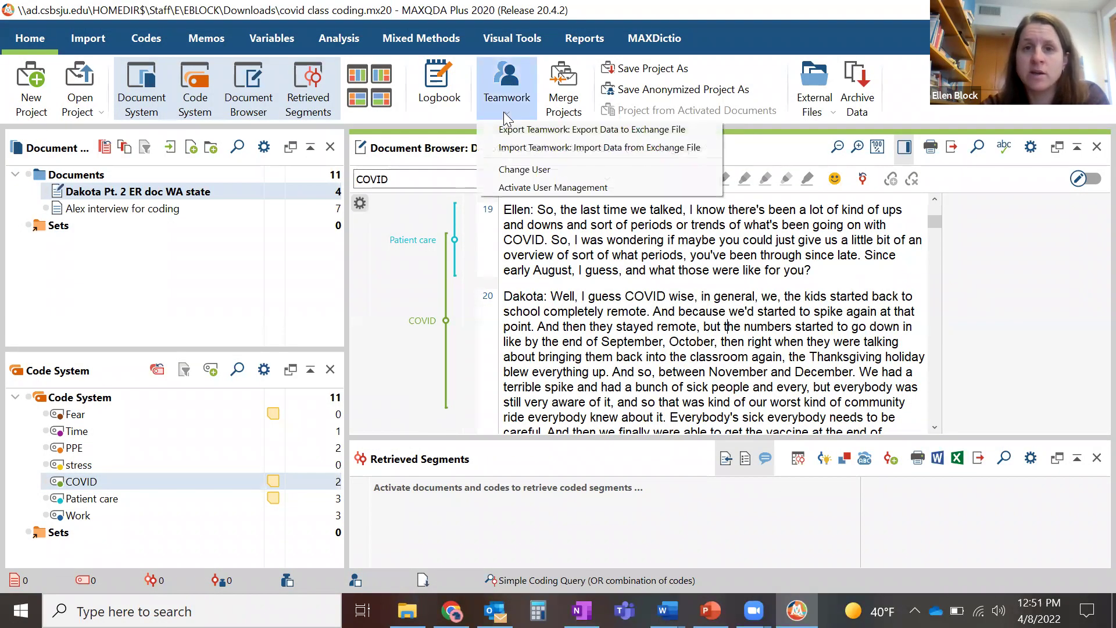
{"action": "left_click", "coordinate": [523, 145]}
{"action": "left_click", "coordinate": [861, 46]}
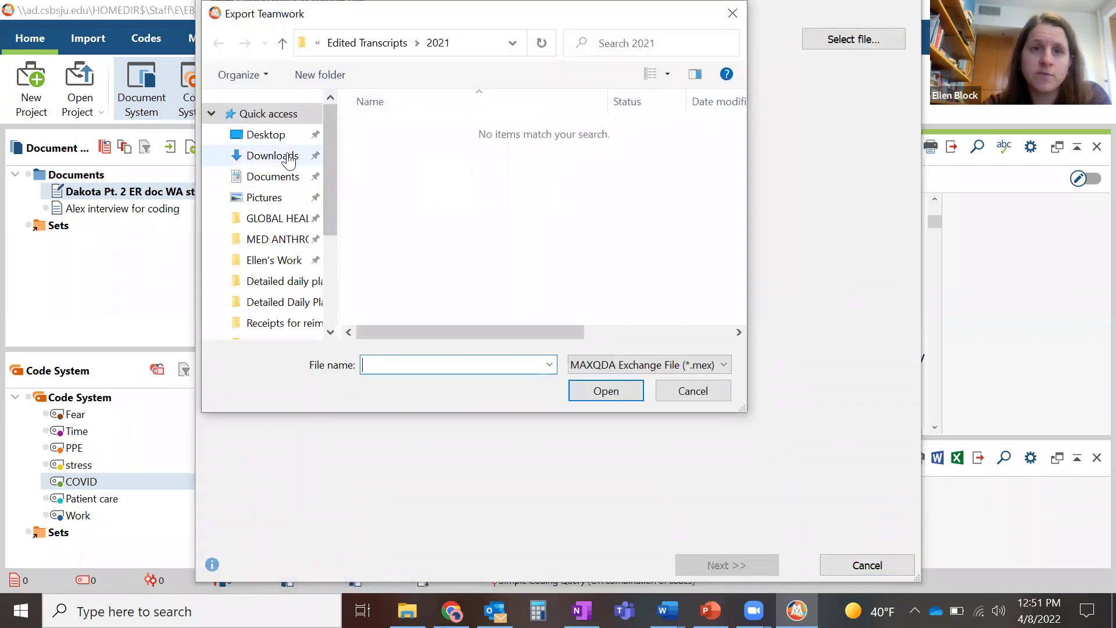
{"action": "left_click", "coordinate": [265, 155]}
{"action": "left_click", "coordinate": [437, 153]}
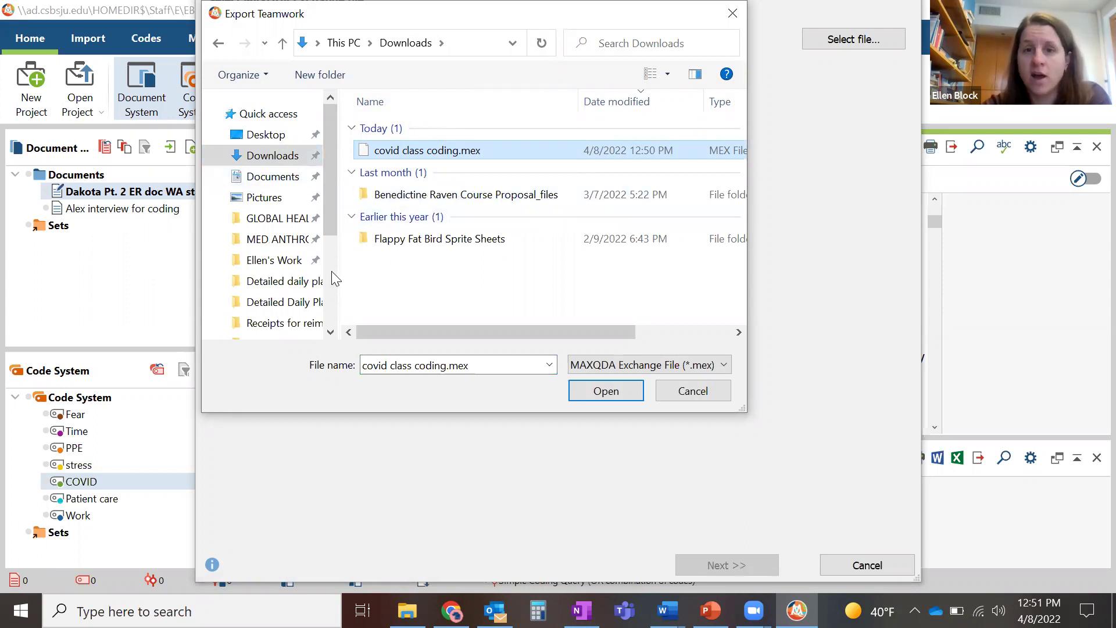
{"action": "left_click", "coordinate": [713, 395]}
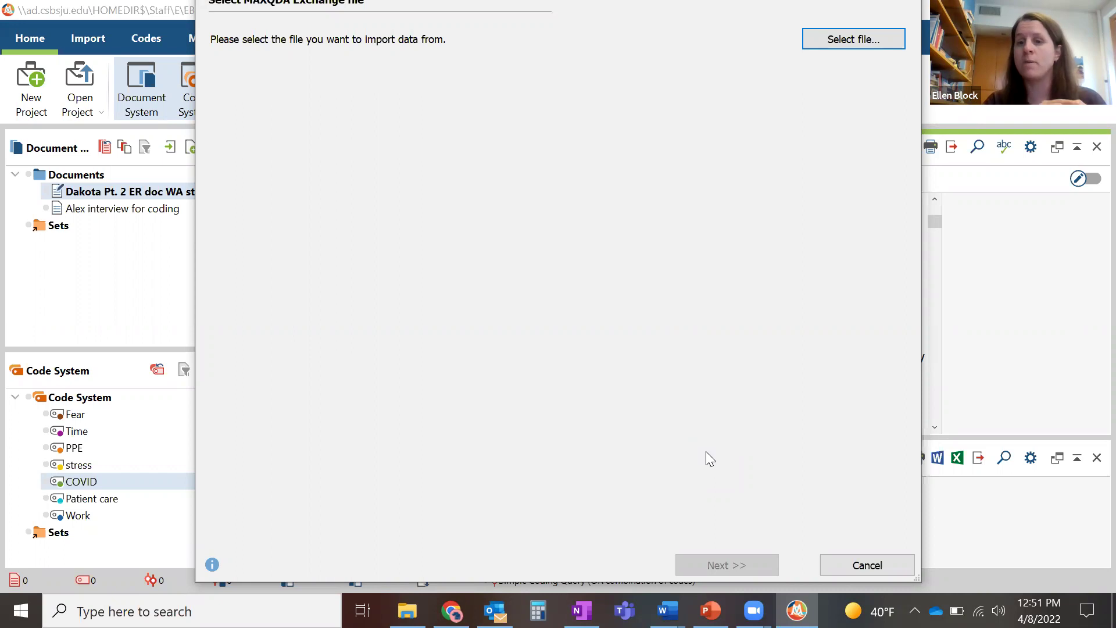
{"action": "left_click", "coordinate": [875, 561]}
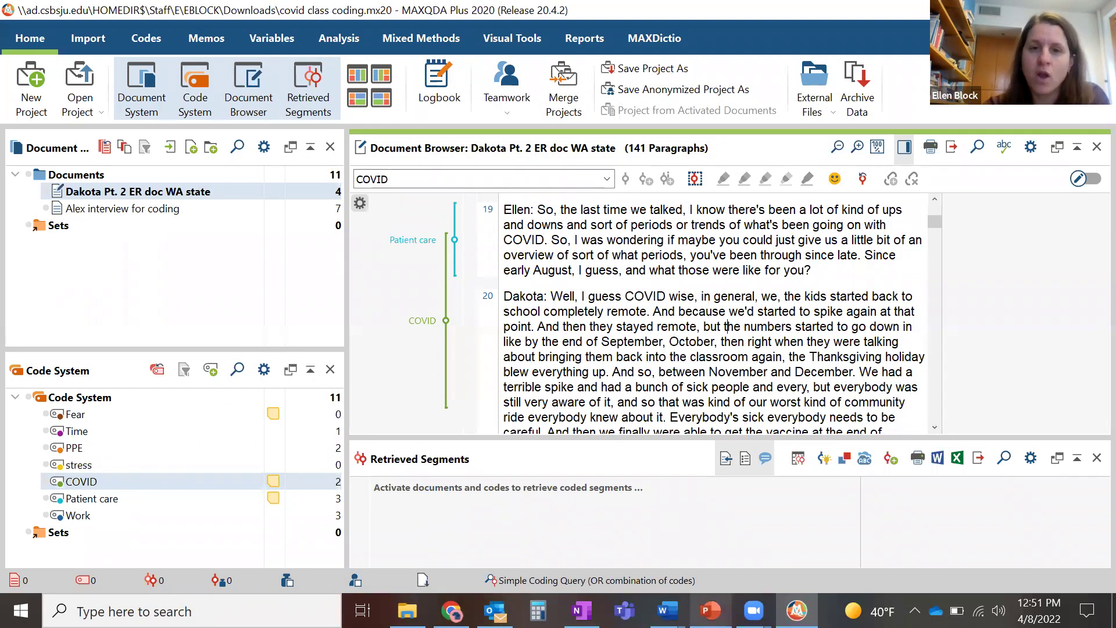
- Switch to PowerPoint to show the "Basic Anlysis" slide, and return to MAXQDA
{"action": "left_click", "coordinate": [710, 610]}
{"action": "scroll", "coordinate": [165, 413], "scroll_direction": "down", "scroll_amount": 4}
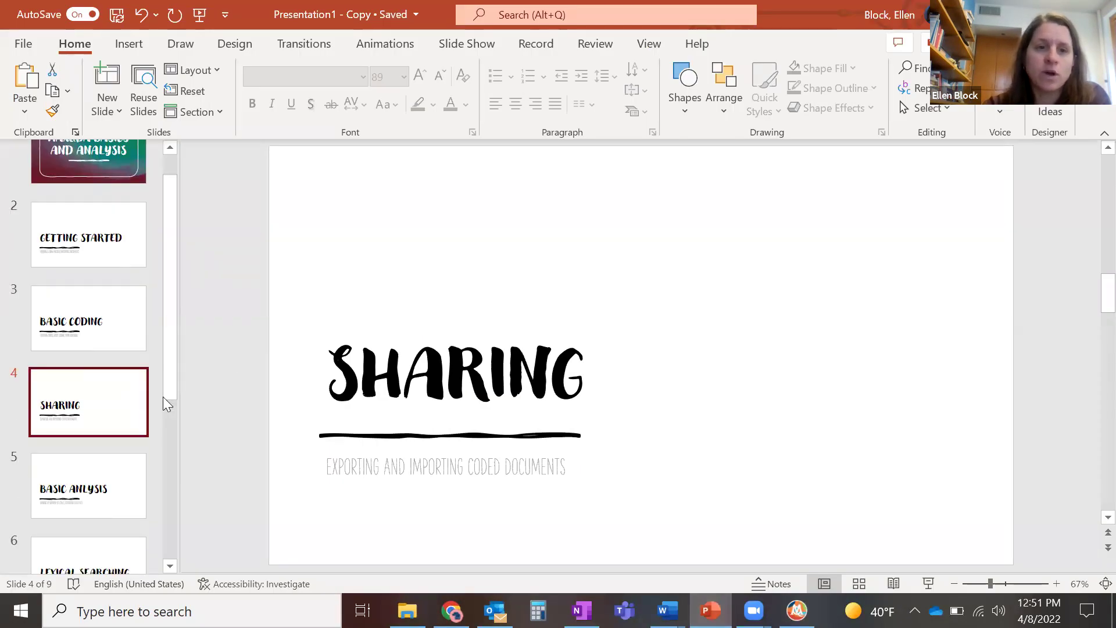
{"action": "left_click", "coordinate": [84, 356]}
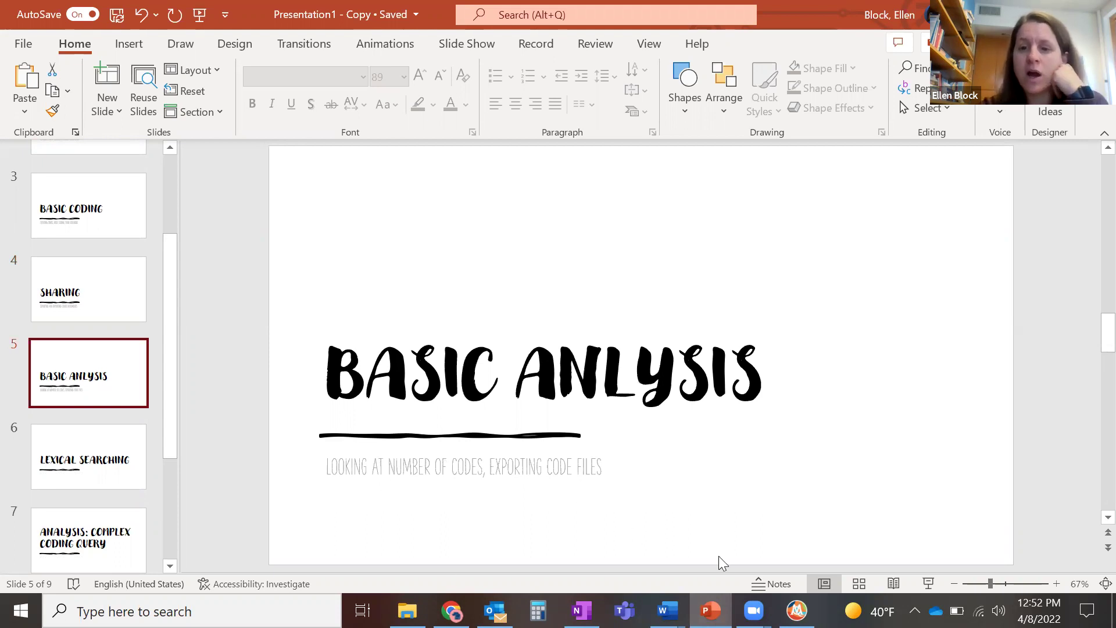
{"action": "left_click", "coordinate": [797, 609]}
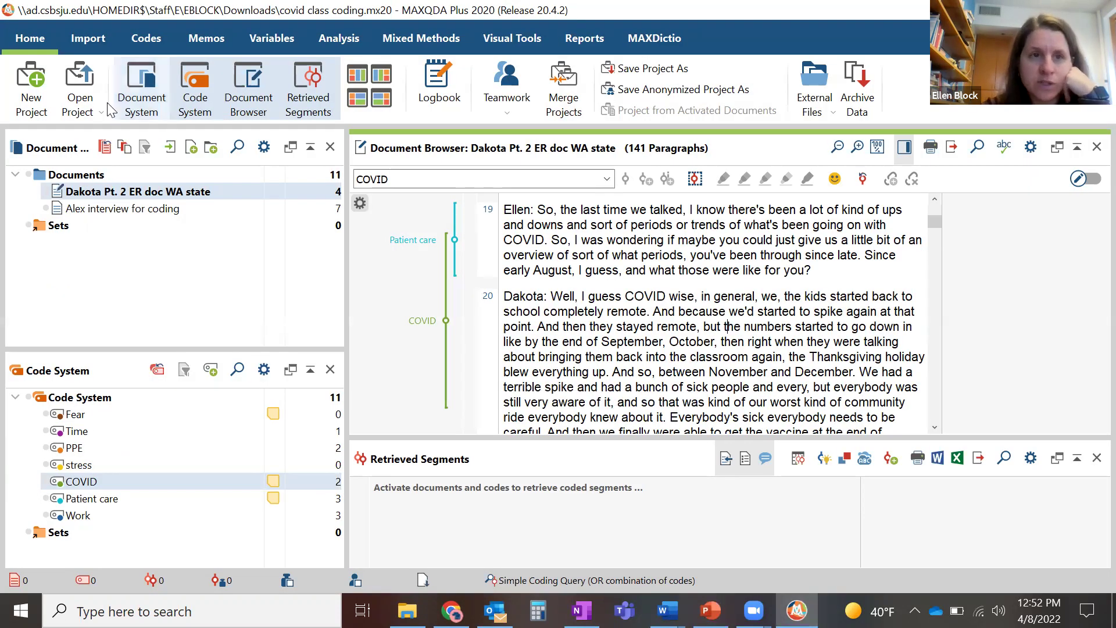
- Open the project Covid Team Coding 2020.mx20 from the MAXQDA folder of the Covid HCP Project
{"action": "left_click", "coordinate": [80, 82]}
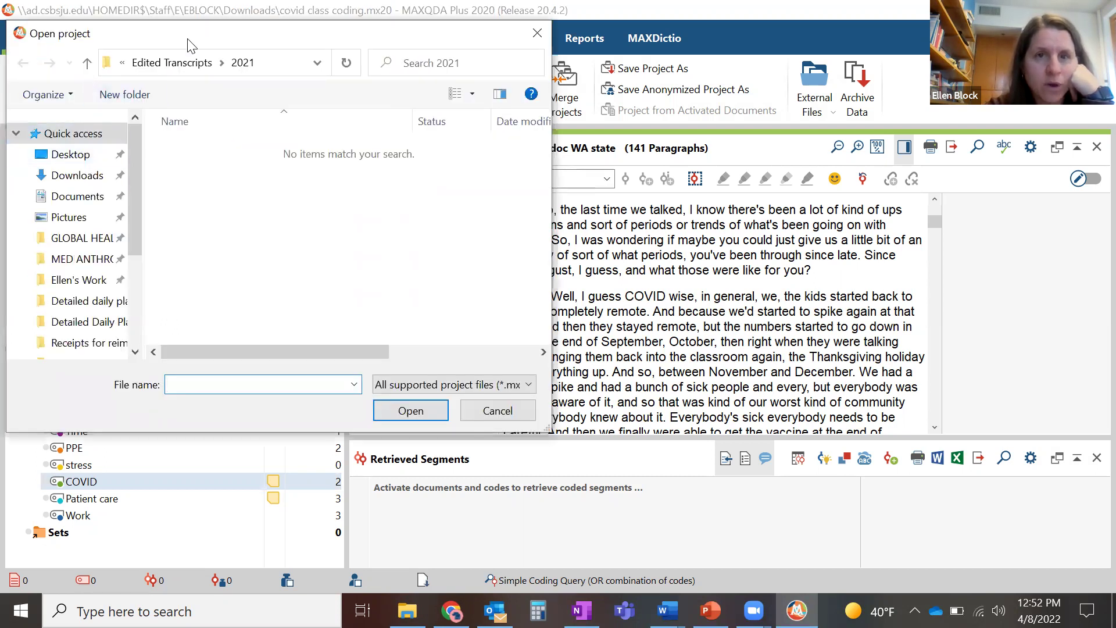
{"action": "left_click", "coordinate": [537, 33]}
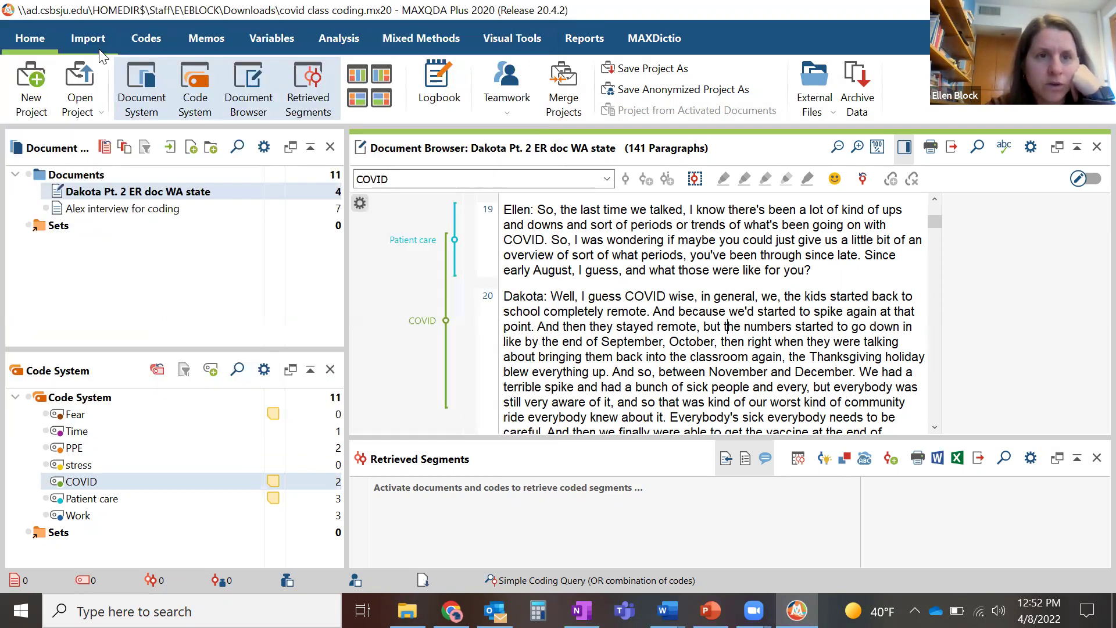
{"action": "key", "text": "ctrl+o"}
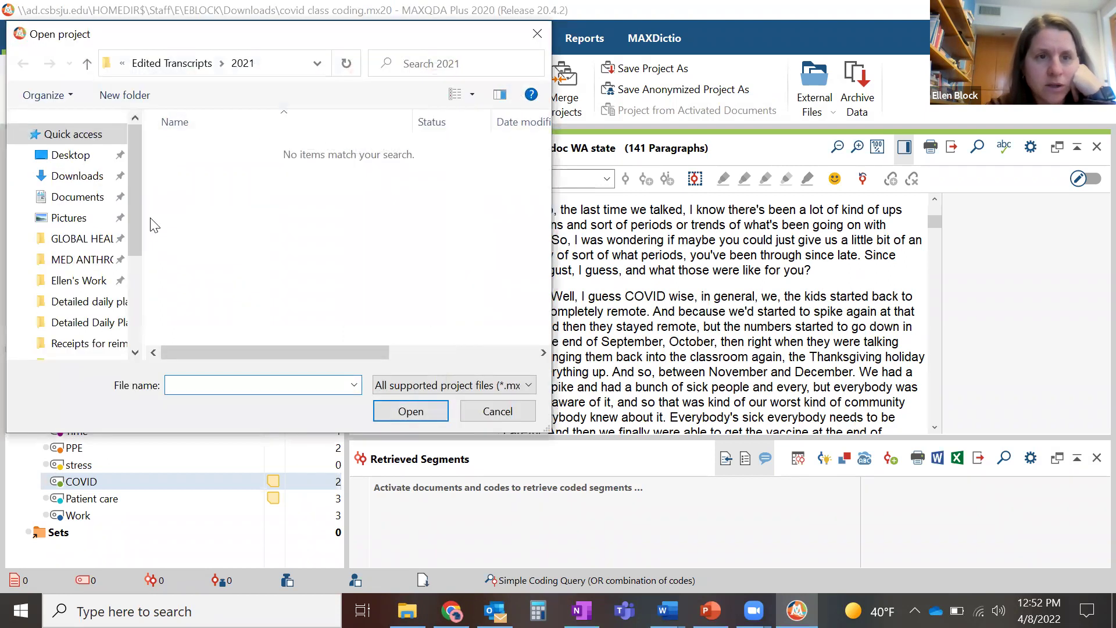
{"action": "left_click", "coordinate": [81, 280]}
{"action": "double_click", "coordinate": [244, 186]}
{"action": "double_click", "coordinate": [212, 224]}
{"action": "double_click", "coordinate": [281, 224]}
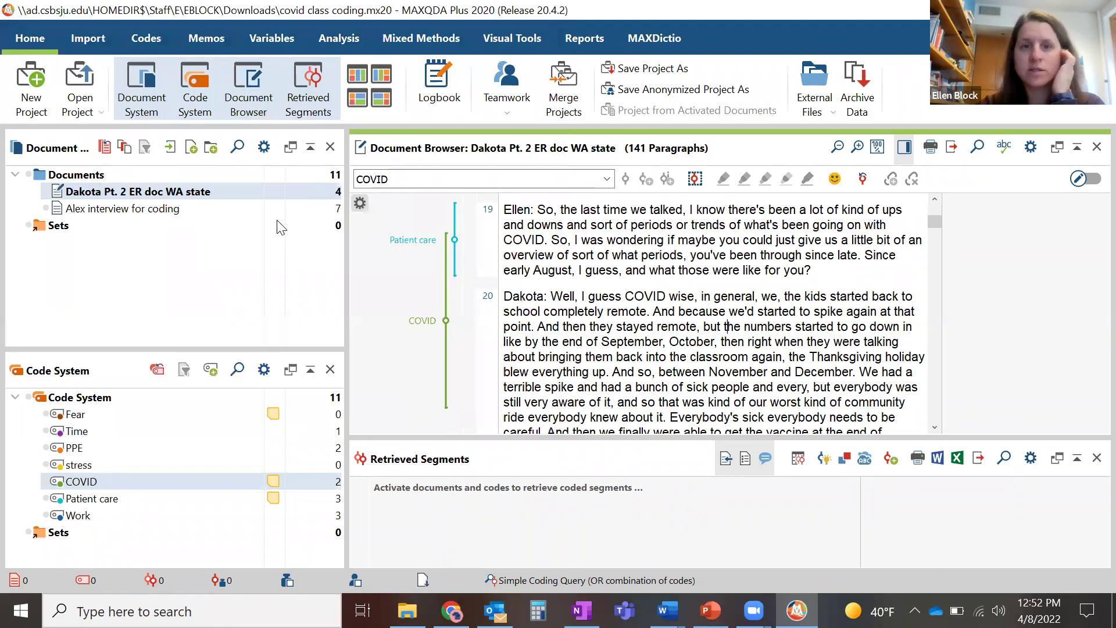
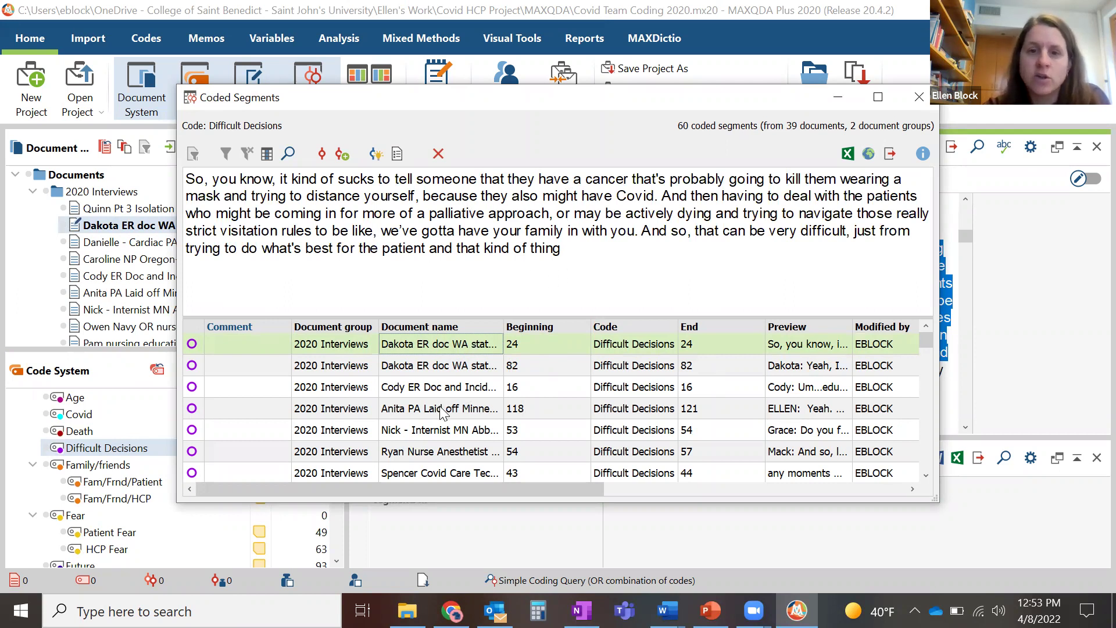
- Look through the coded segments listed for the Difficult Decisions code and close the list
{"action": "scroll", "coordinate": [443, 412], "scroll_direction": "down", "scroll_amount": 10}
{"action": "scroll", "coordinate": [442, 407], "scroll_direction": "up", "scroll_amount": 10}
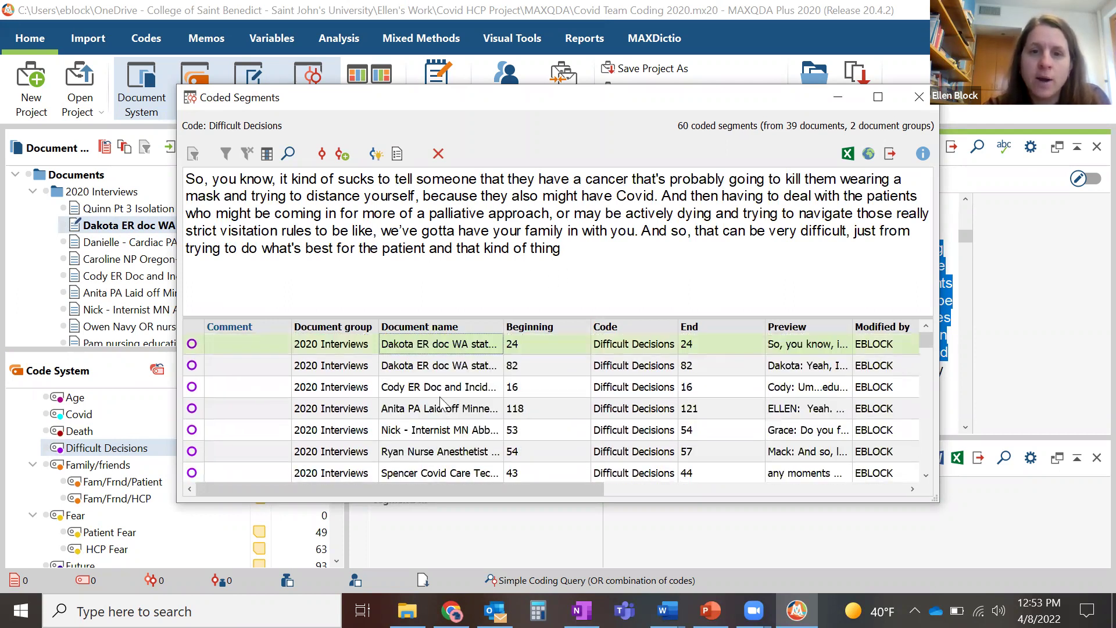
{"action": "left_click", "coordinate": [919, 97]}
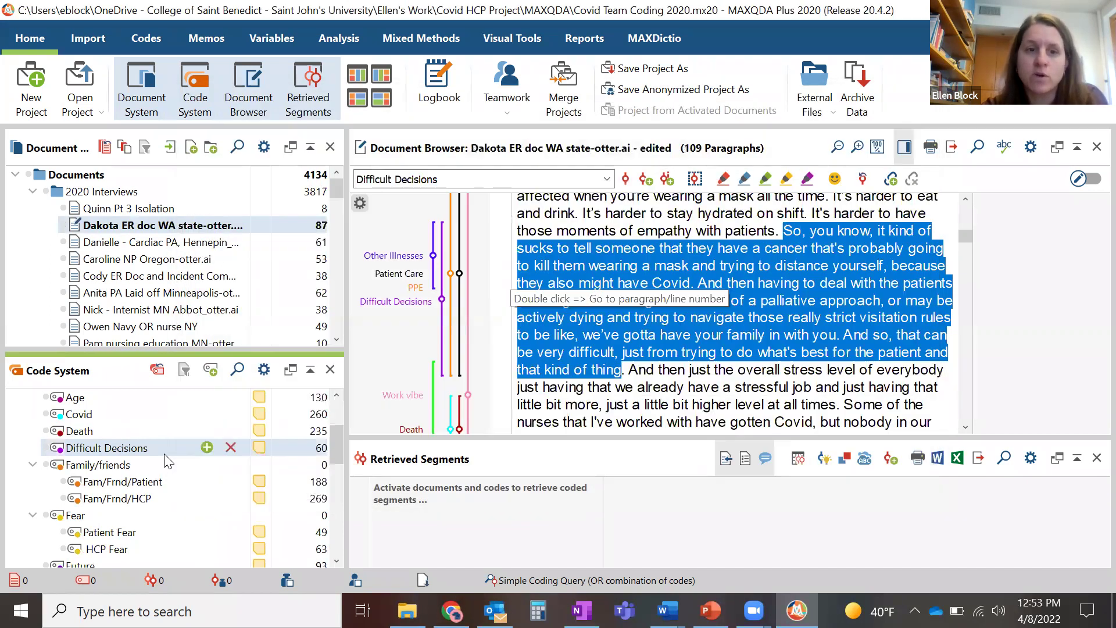
- Export the Difficult Decisions code's coded segments as a Word document named "Coded Segments (1)" in Downloads
{"action": "double_click", "coordinate": [122, 448]}
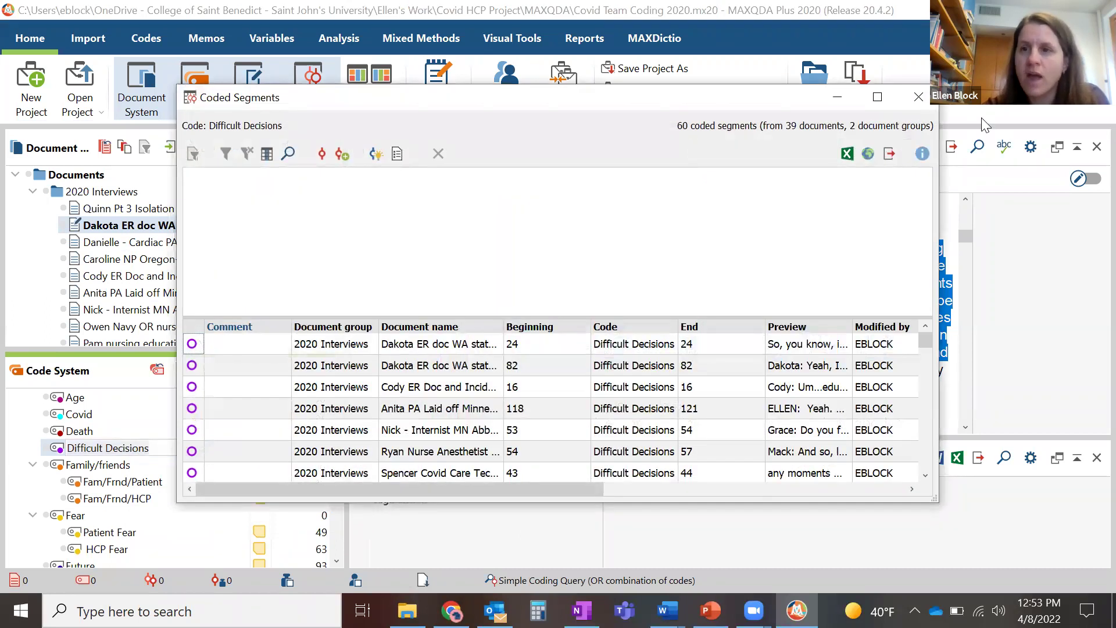
{"action": "left_click_drag", "start_coordinate": [798, 104], "coordinate": [697, 104]}
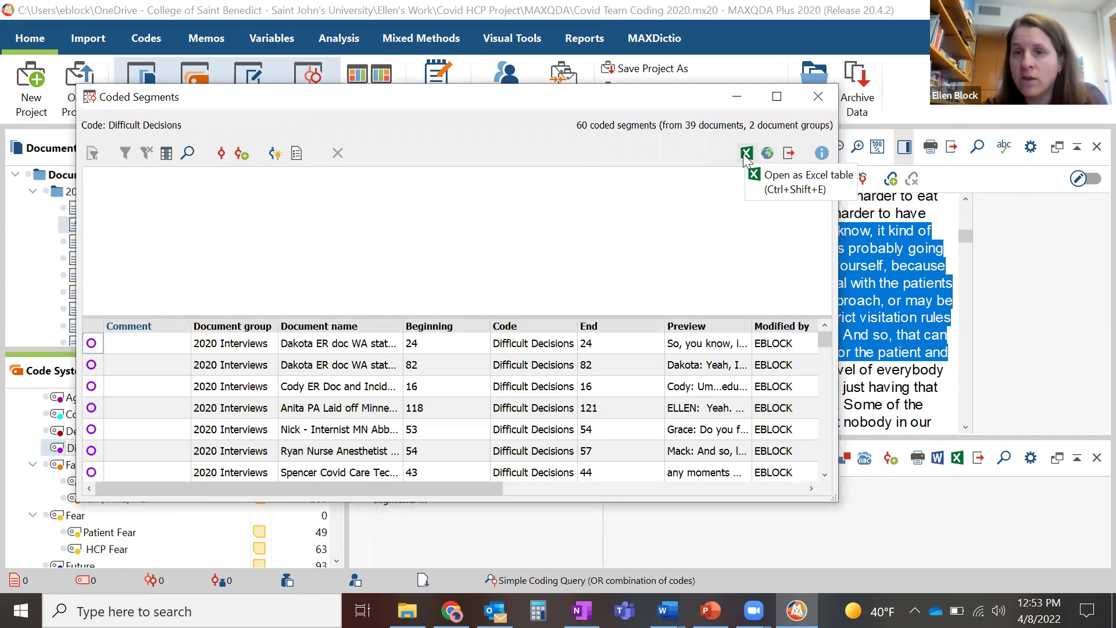
{"action": "left_click", "coordinate": [788, 153]}
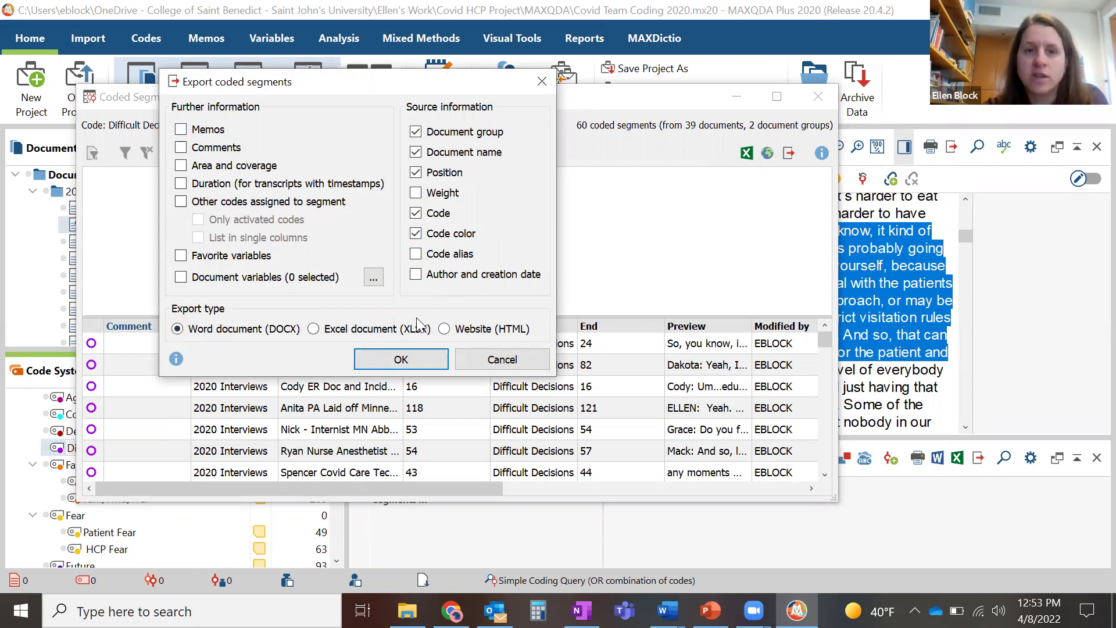
{"action": "left_click", "coordinate": [401, 360]}
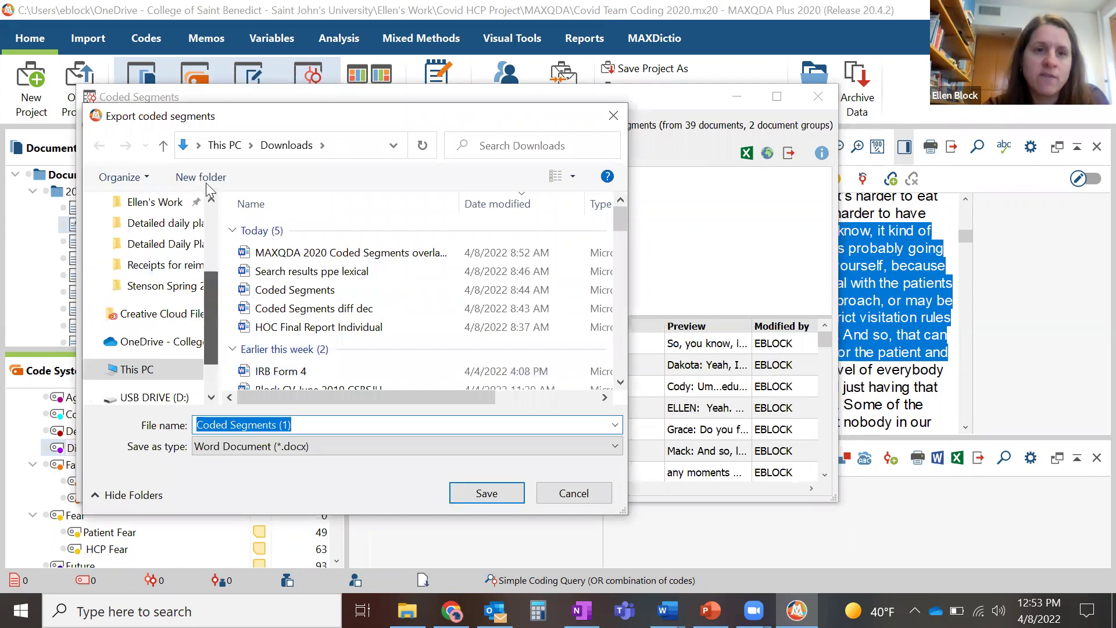
{"action": "left_click", "coordinate": [486, 493]}
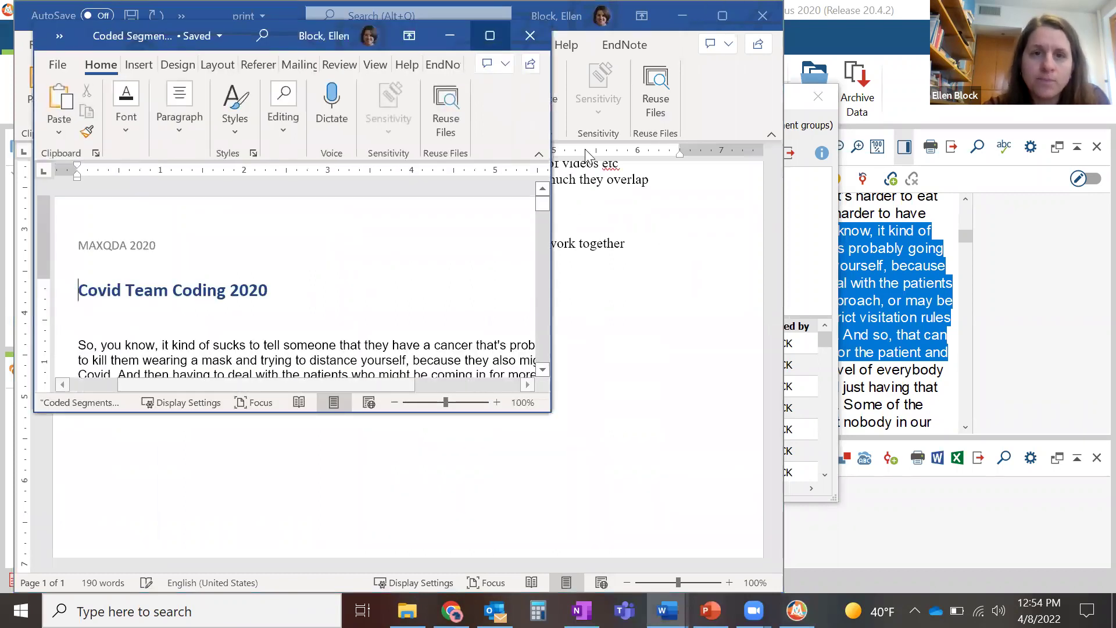
- Enlarge the exported Coded Segments (1) document in Word and read through its Difficult Decisions passages and their source references
{"action": "left_click", "coordinate": [489, 36]}
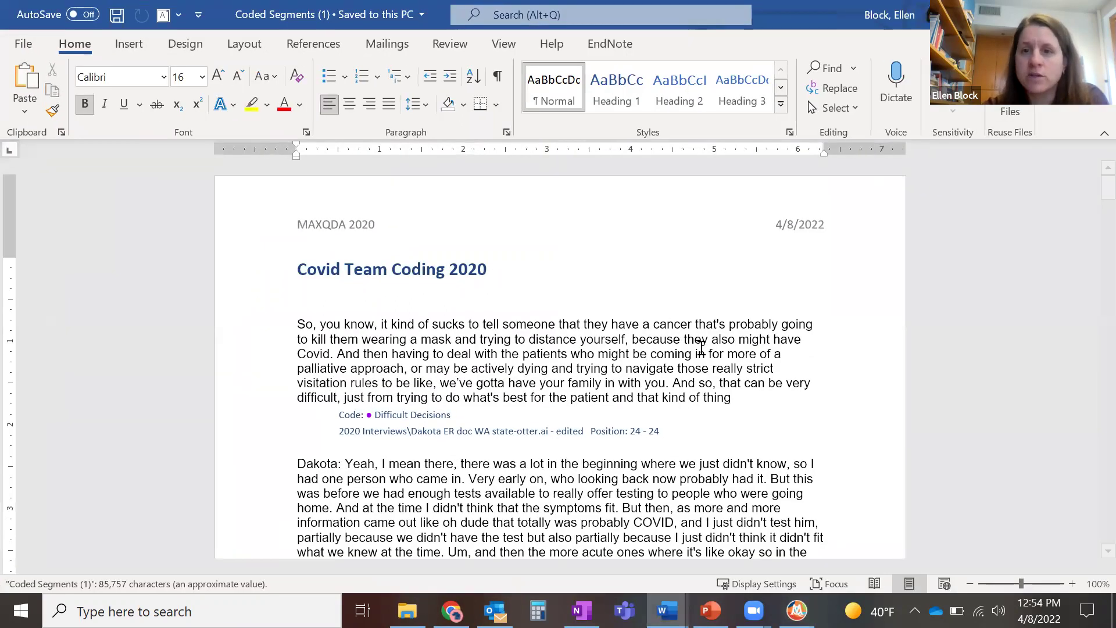
{"action": "scroll", "coordinate": [701, 347], "scroll_direction": "down", "scroll_amount": 7}
{"action": "left_click", "coordinate": [701, 346]}
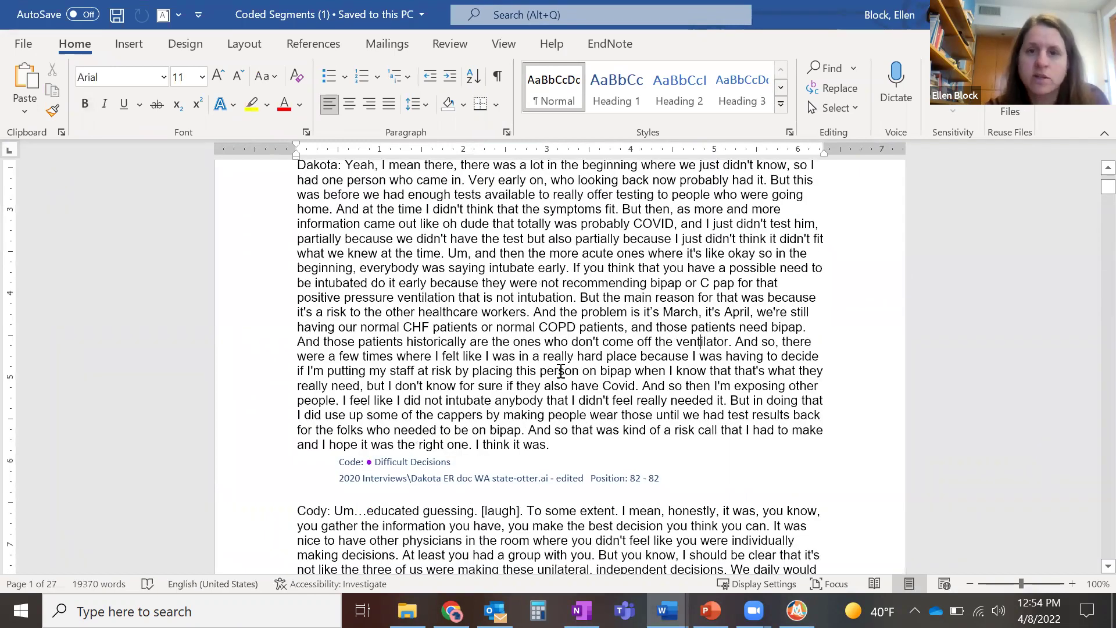
{"action": "scroll", "coordinate": [561, 371], "scroll_direction": "down", "scroll_amount": 10}
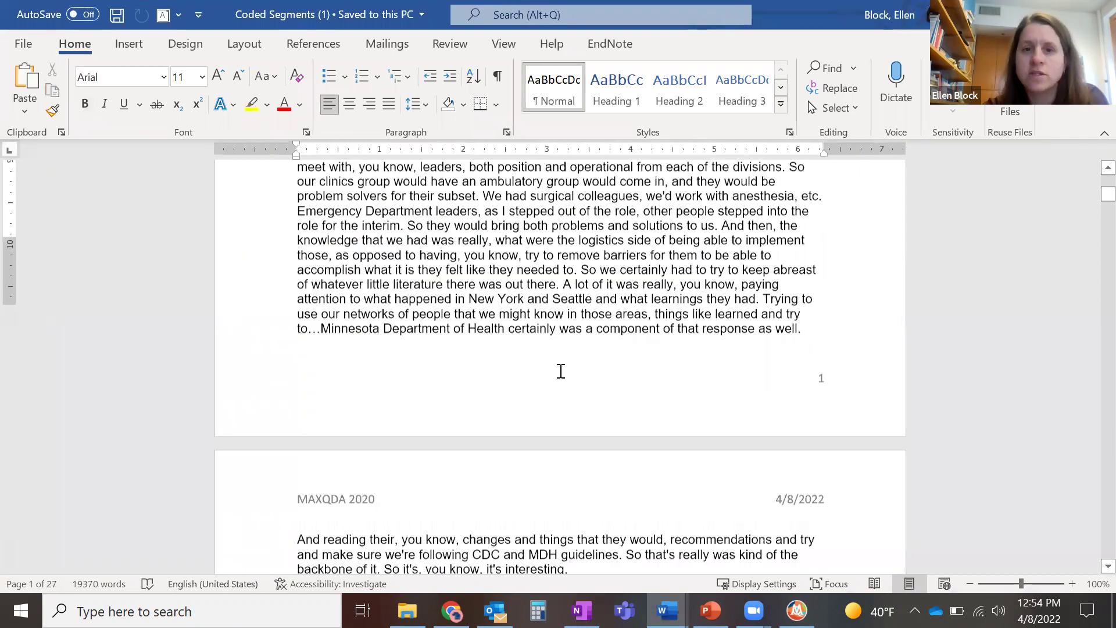
{"action": "scroll", "coordinate": [561, 371], "scroll_direction": "down", "scroll_amount": 10}
{"action": "scroll", "coordinate": [561, 371], "scroll_direction": "down", "scroll_amount": 10}
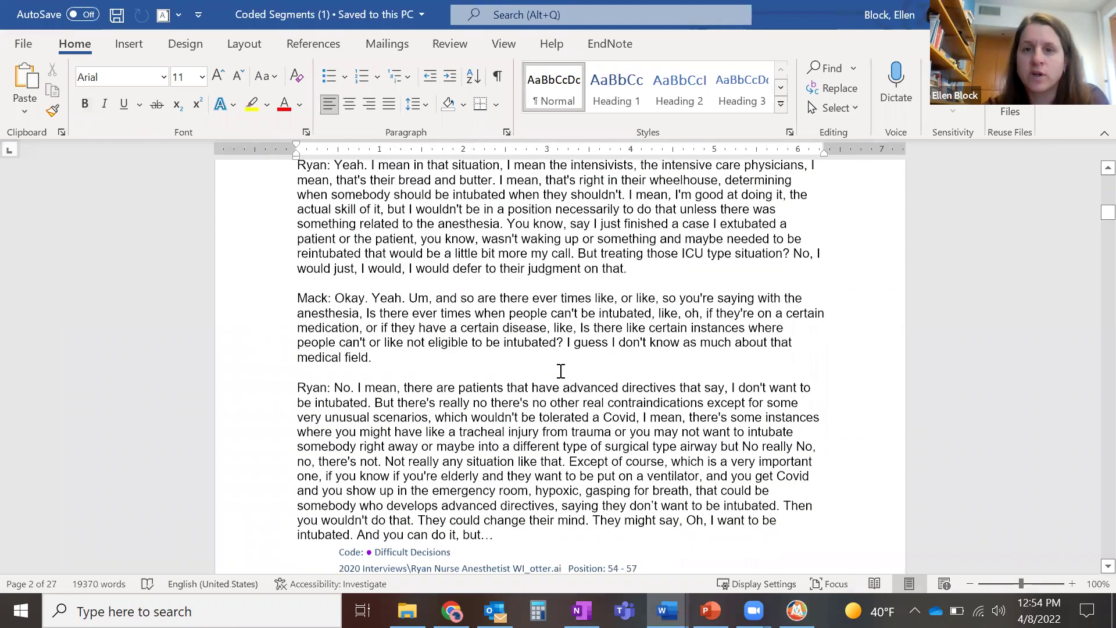
- Read further through the exported Difficult Decisions passages in Word, return to MAXQDA and close the code's segment list
{"action": "scroll", "coordinate": [561, 371], "scroll_direction": "down", "scroll_amount": 7}
{"action": "scroll", "coordinate": [560, 375], "scroll_direction": "down", "scroll_amount": 6}
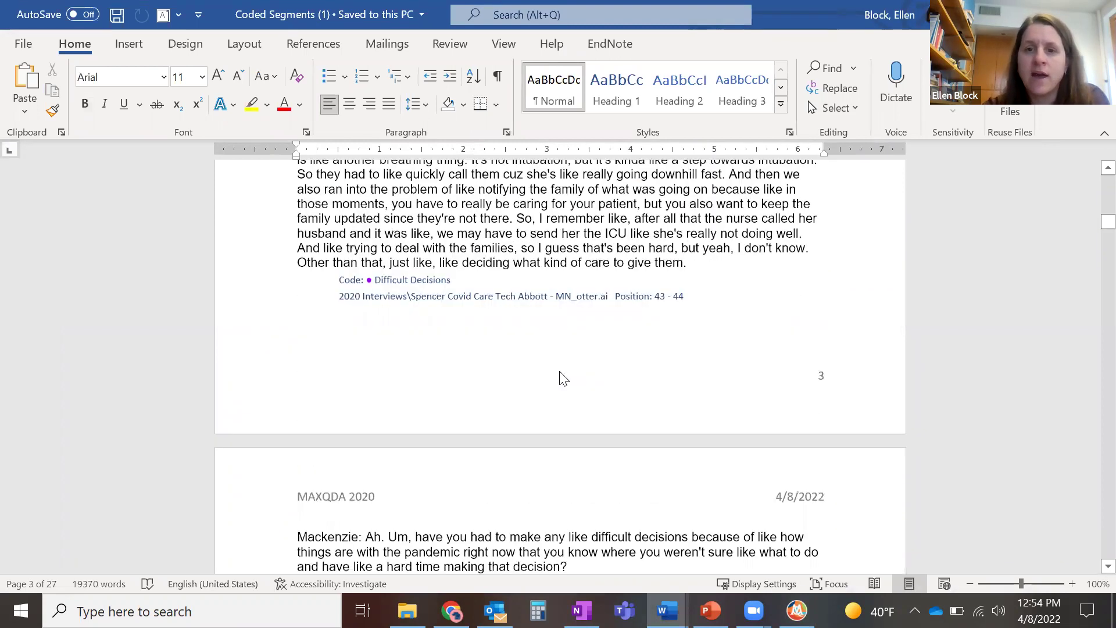
{"action": "scroll", "coordinate": [561, 370], "scroll_direction": "down", "scroll_amount": 3}
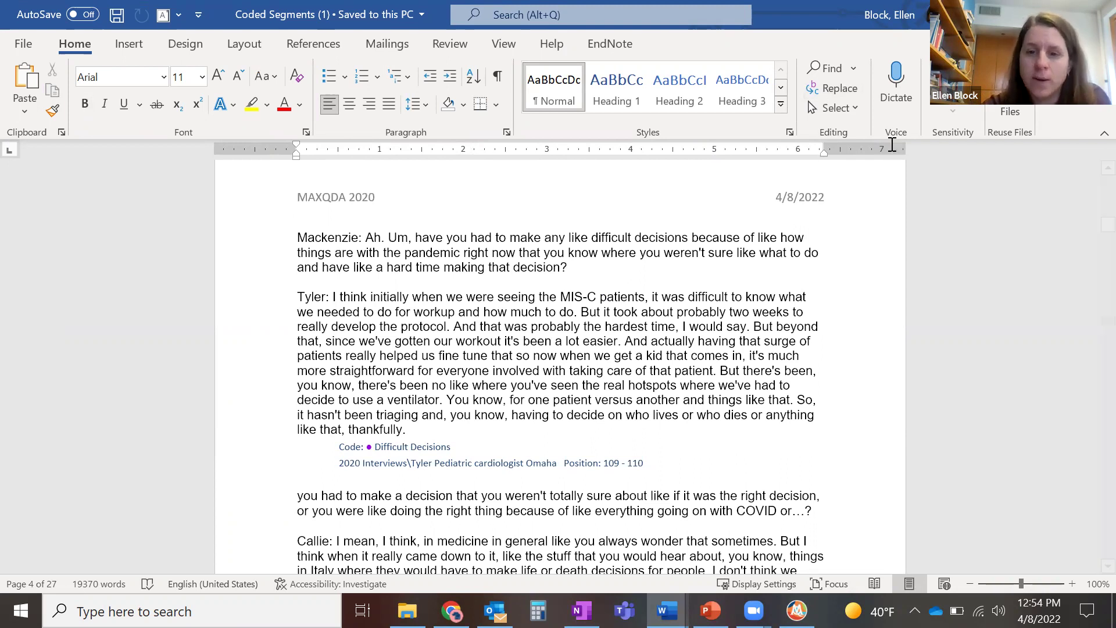
{"action": "left_click", "coordinate": [796, 610]}
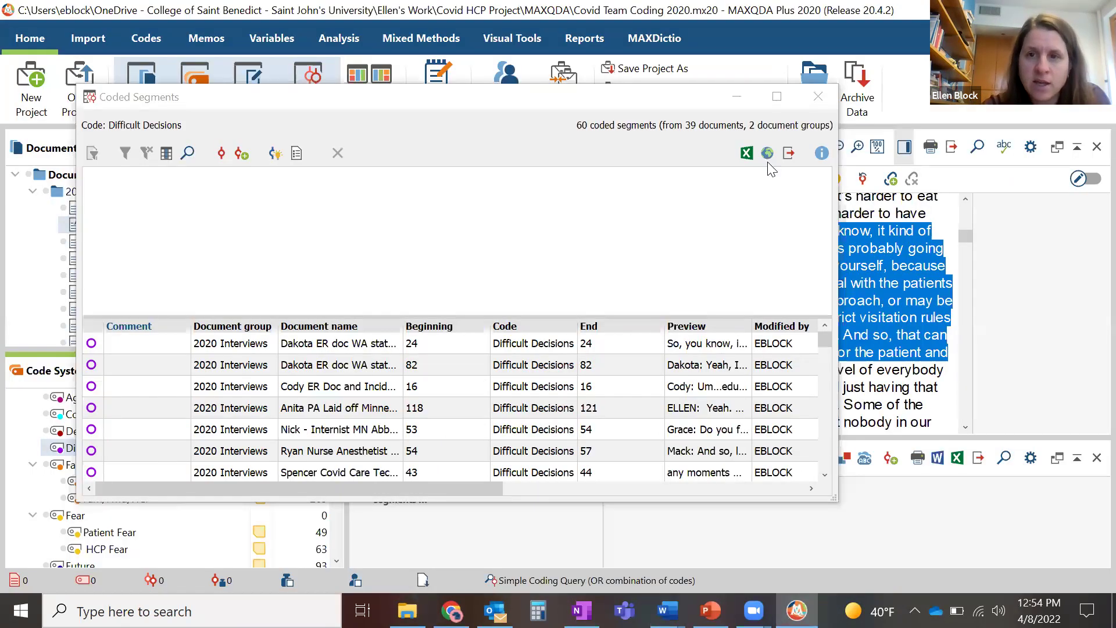
{"action": "left_click", "coordinate": [818, 97]}
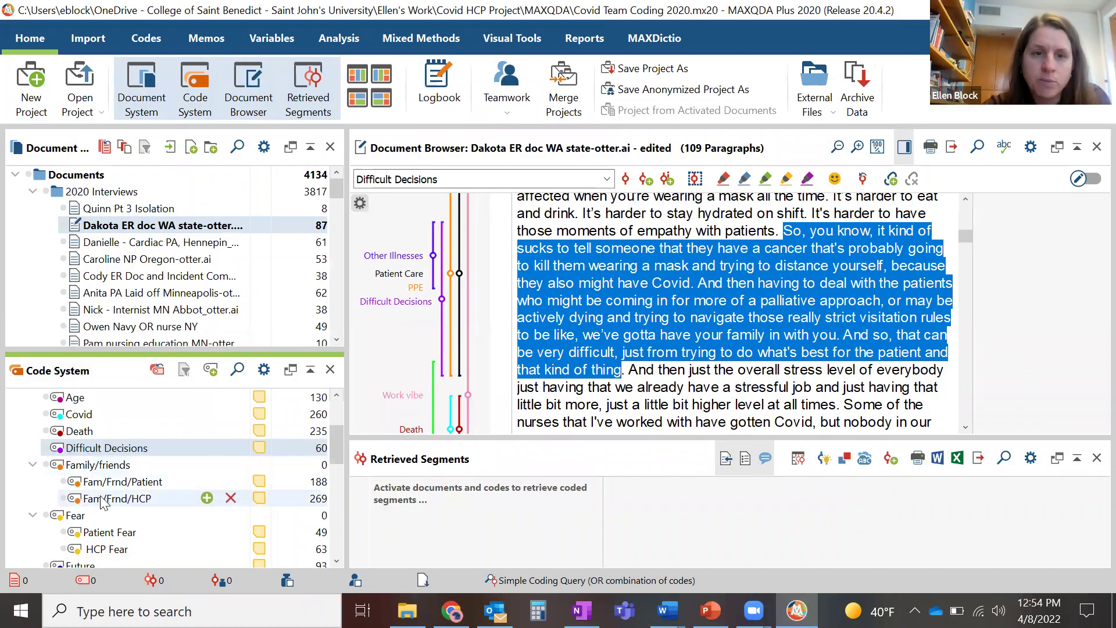
- Open the coded segments of the Fam/Frnd/HCP code, bring up their export without saving, and close the list
{"action": "left_click", "coordinate": [123, 500]}
{"action": "double_click", "coordinate": [140, 498]}
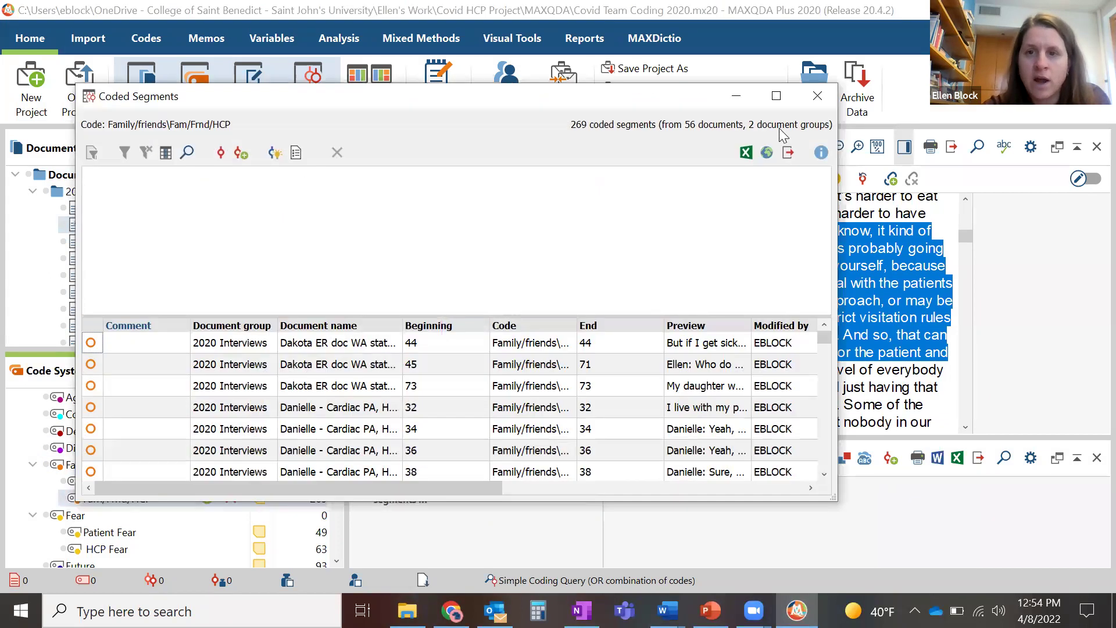
{"action": "left_click", "coordinate": [788, 152]}
{"action": "left_click", "coordinate": [542, 82]}
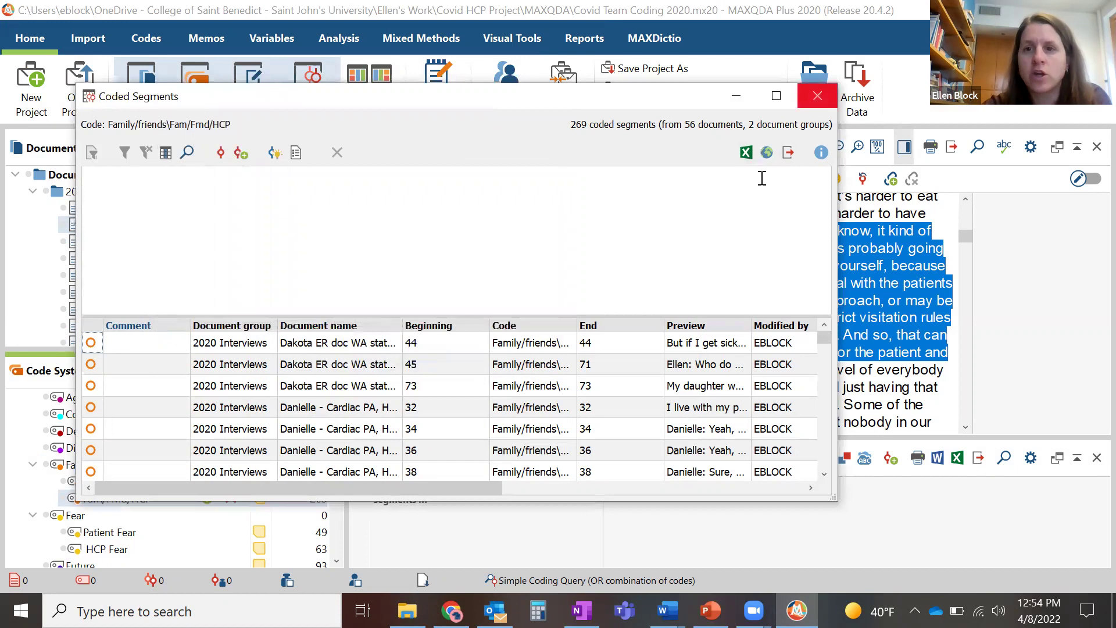
{"action": "left_click", "coordinate": [820, 96]}
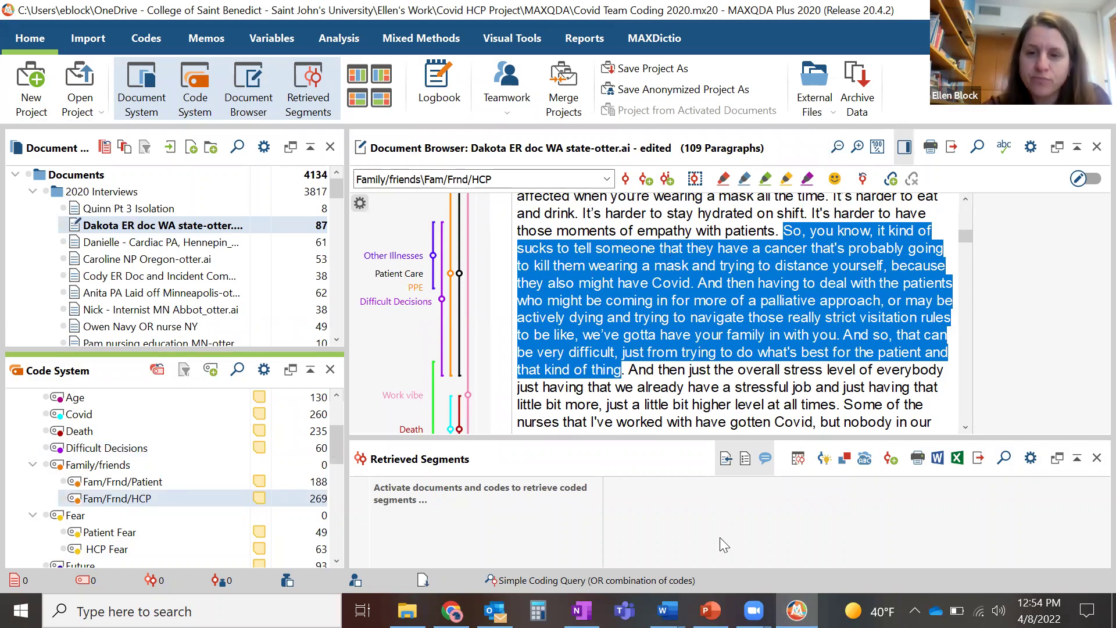
- Deselect the highlighted passage in the document, switch to PowerPoint and display the Lexical Searching slide
{"action": "left_click", "coordinate": [698, 372]}
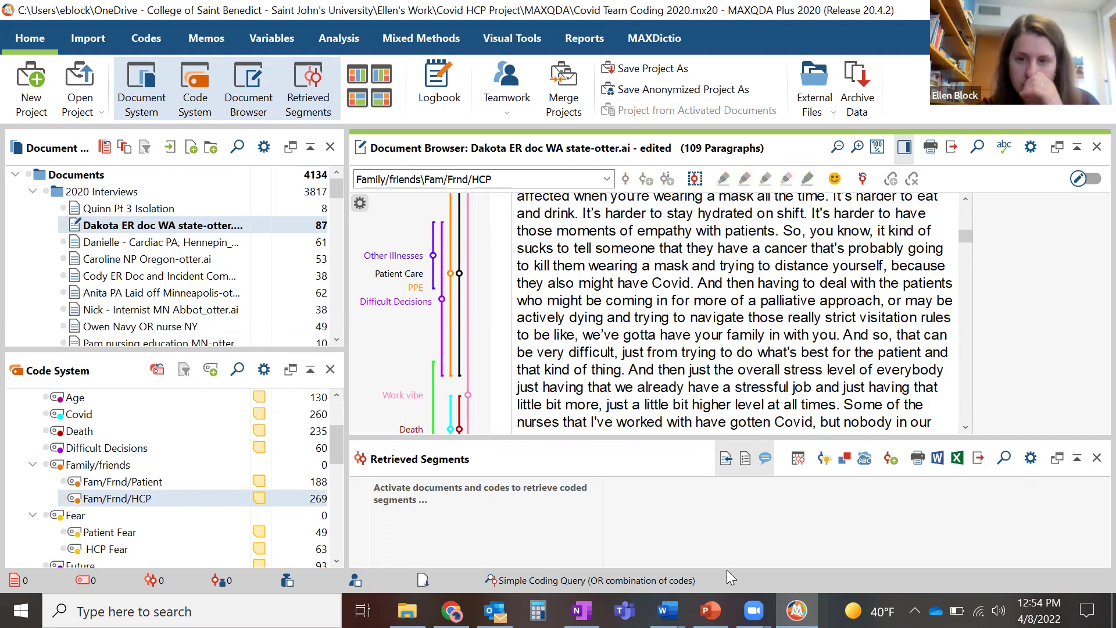
{"action": "left_click", "coordinate": [710, 611]}
{"action": "left_click", "coordinate": [106, 470]}
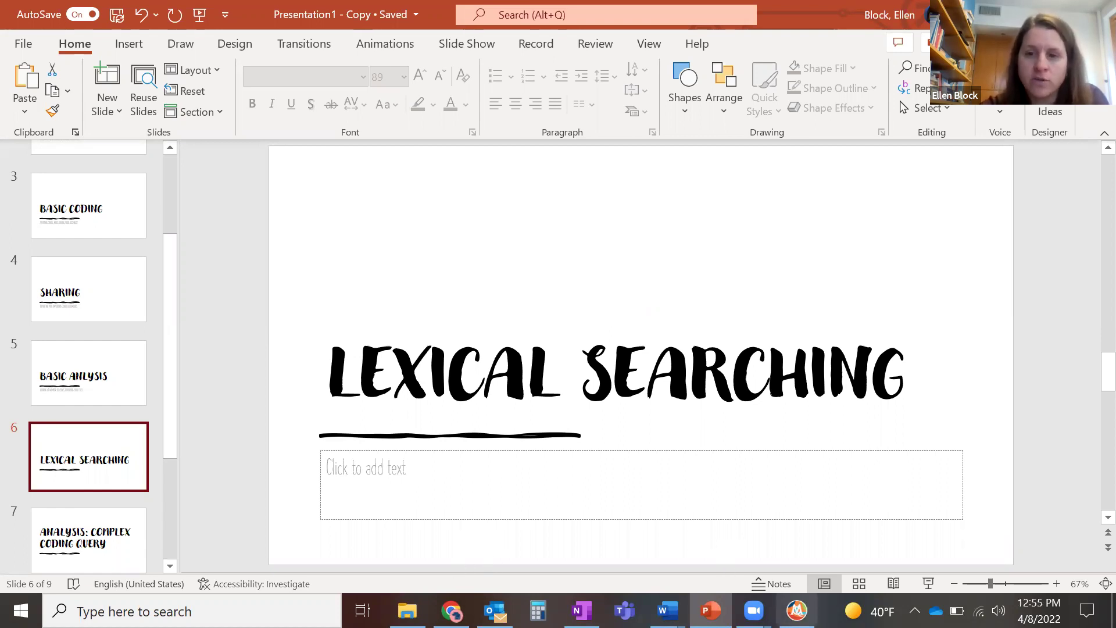
- Return to MAXQDA, open the lexical search and remove the existing PPE search item
{"action": "left_click", "coordinate": [797, 610]}
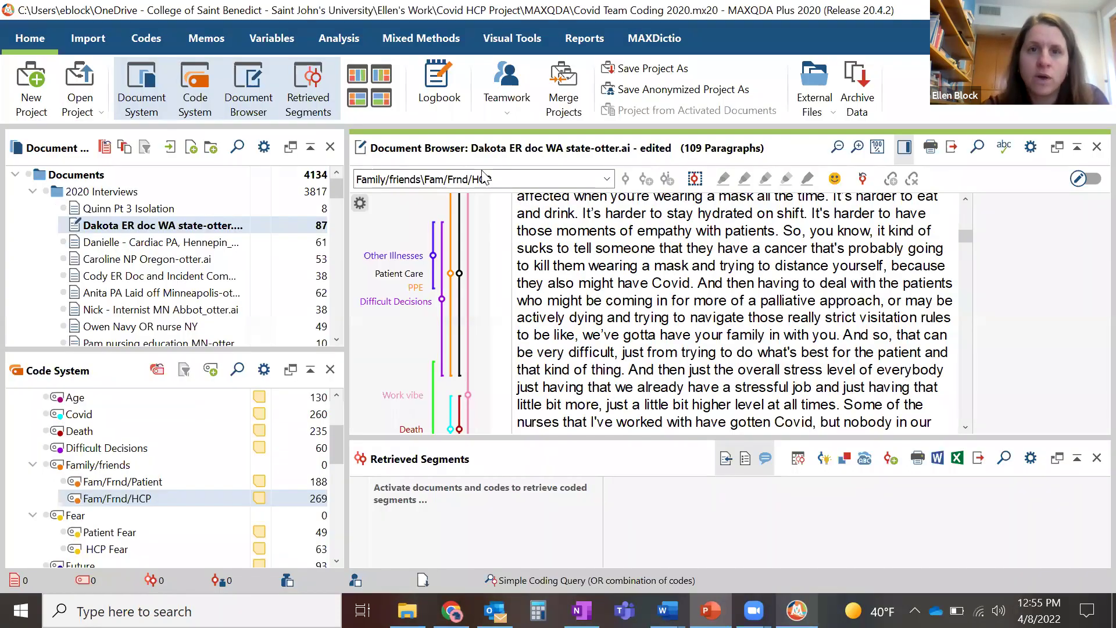
{"action": "left_click", "coordinate": [340, 39]}
{"action": "left_click", "coordinate": [110, 72]}
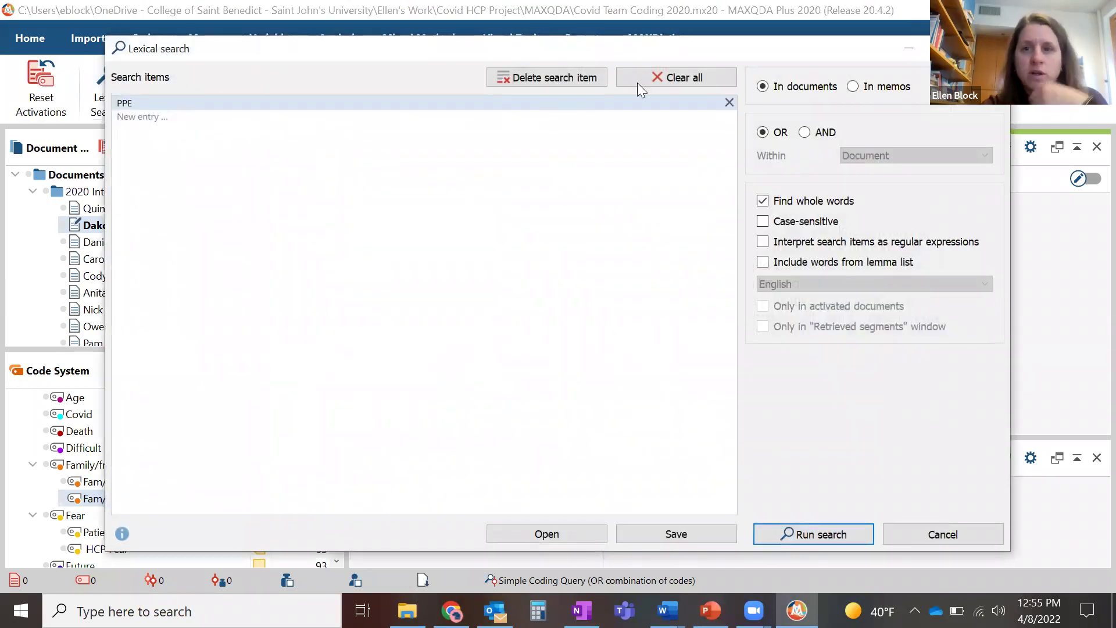
{"action": "left_click", "coordinate": [728, 102]}
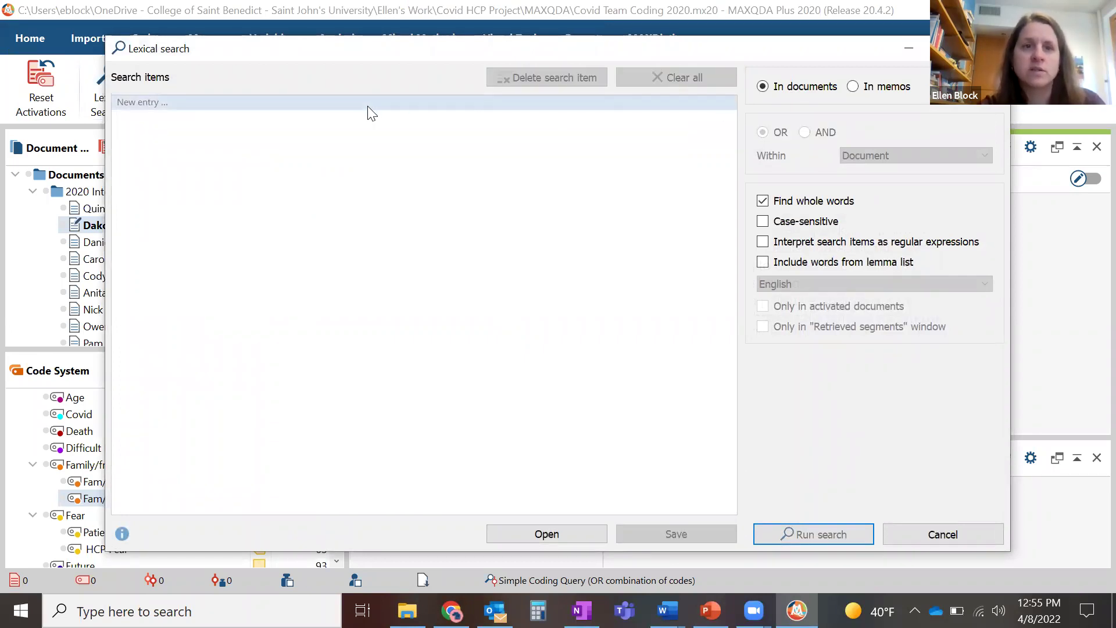
- Run a lexical search of the documents for any of the words scared, scary, fear and "afriad"
{"action": "left_click", "coordinate": [368, 106]}
{"action": "type", "text": "a"}
{"action": "type", "text": "cared"}
{"action": "key", "text": "Return"}
{"action": "type", "text": "scary"}
{"action": "key", "text": "Return"}
{"action": "type", "text": "fear"}
{"action": "key", "text": "Return"}
{"action": "type", "text": "afri"}
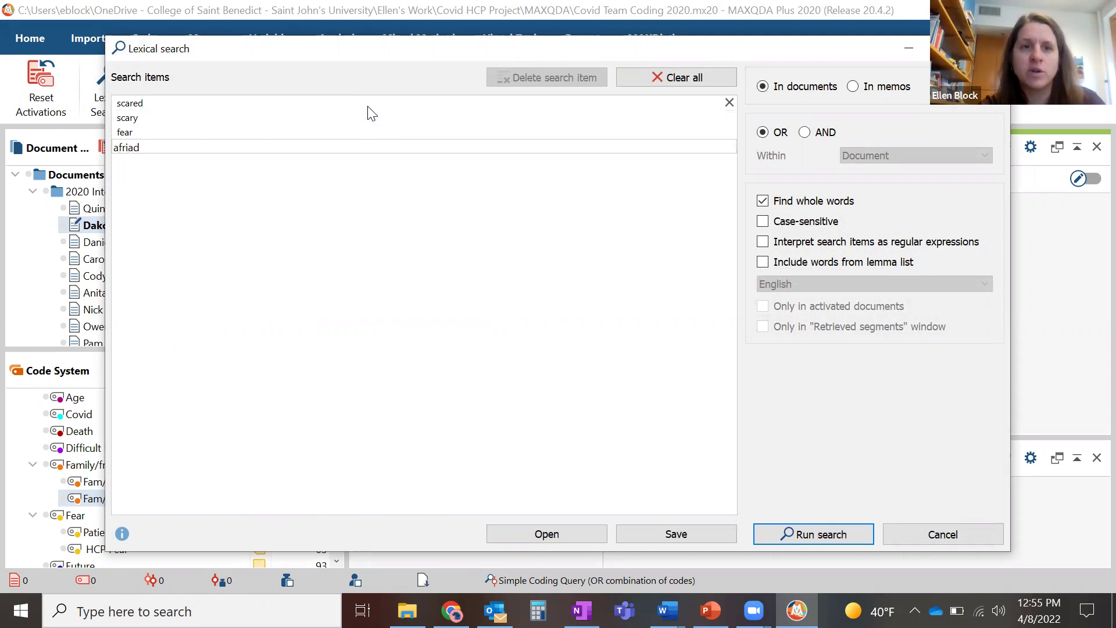
{"action": "key", "text": "Return"}
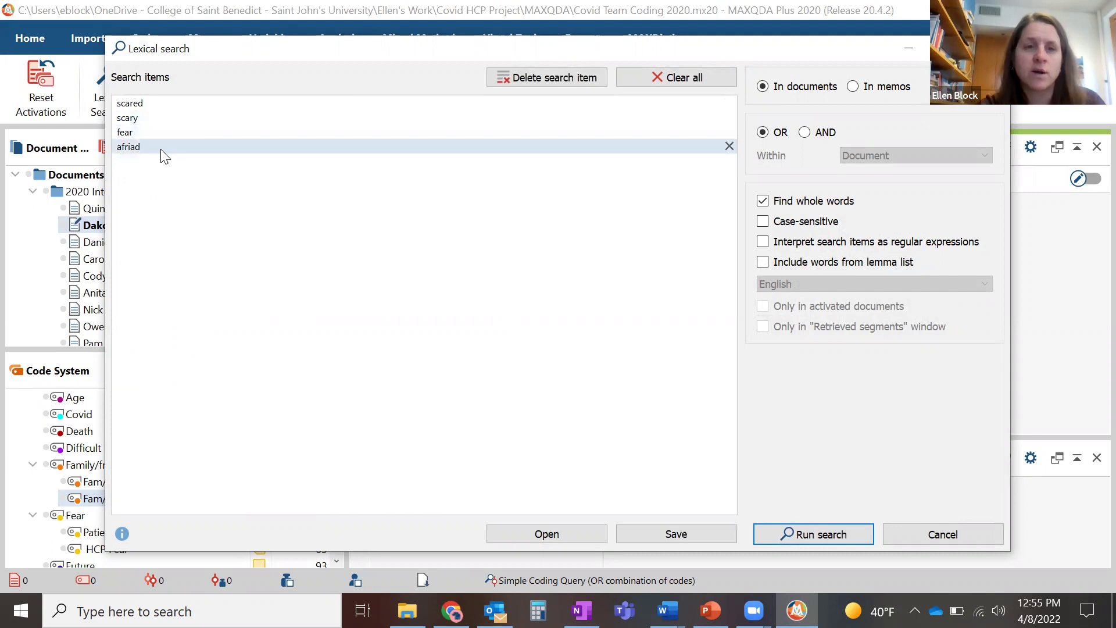
{"action": "key", "text": "Return"}
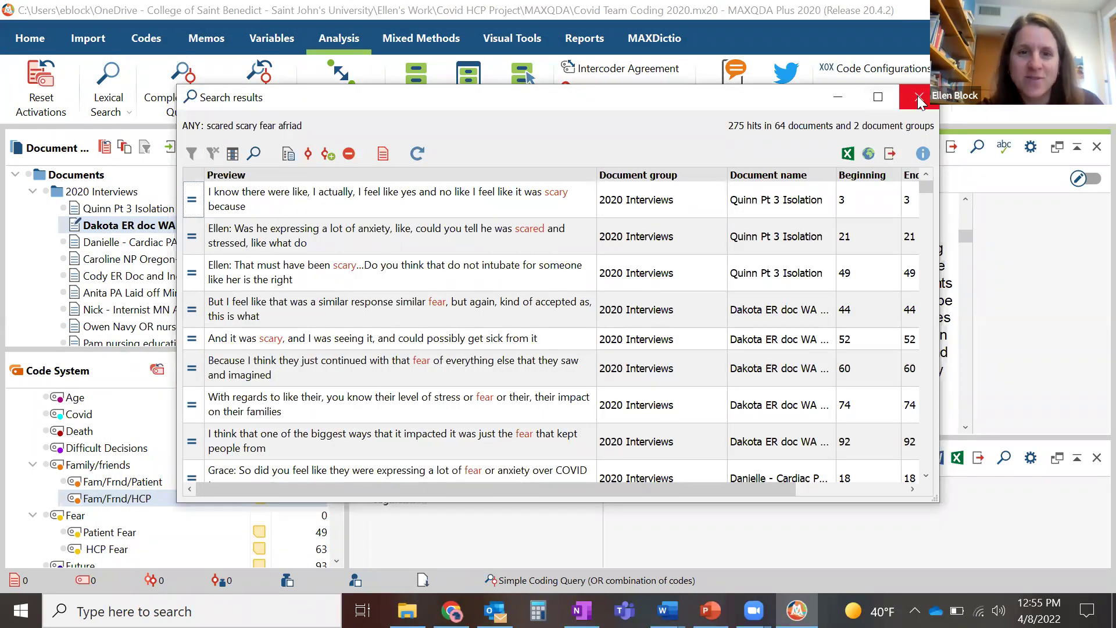
- Look through the passages found for the fear-related words and close the search results
{"action": "scroll", "coordinate": [480, 342], "scroll_direction": "down", "scroll_amount": 1}
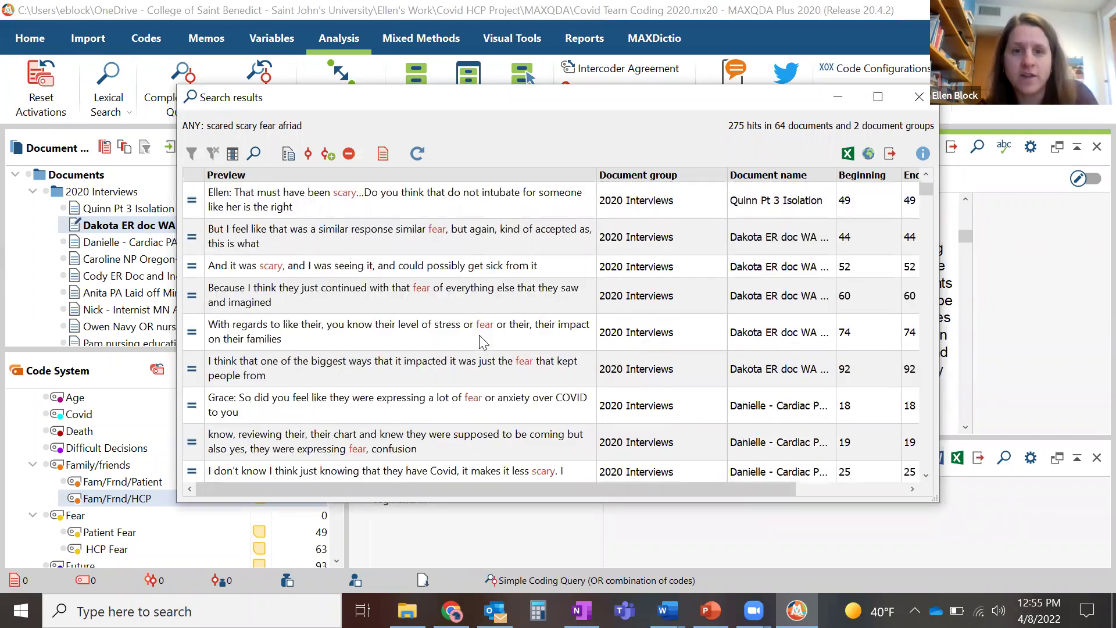
{"action": "scroll", "coordinate": [480, 342], "scroll_direction": "down", "scroll_amount": 8}
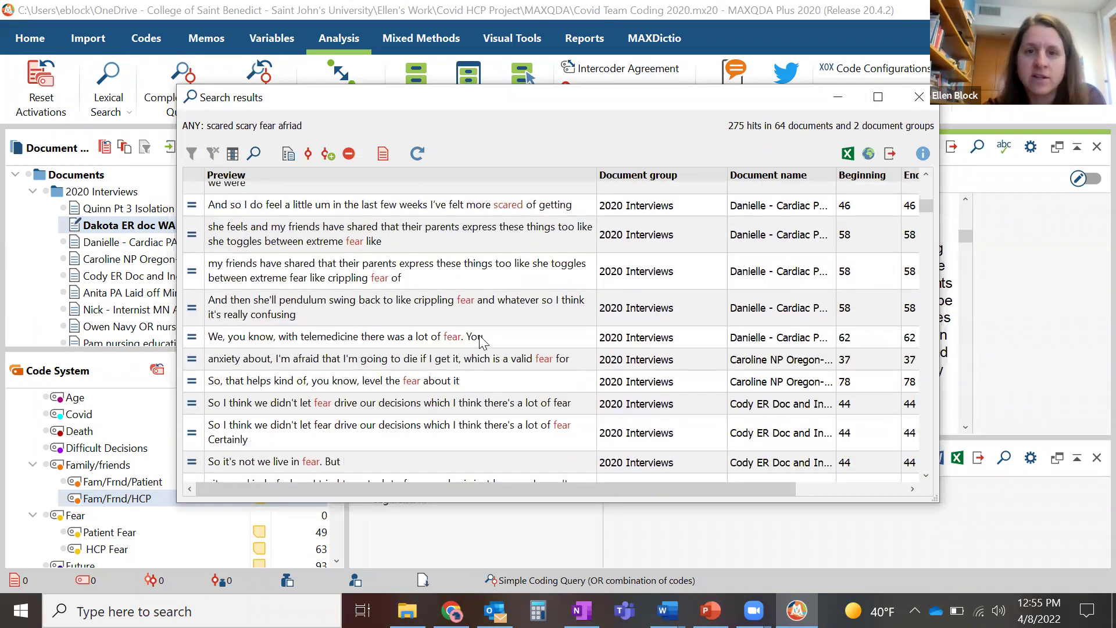
{"action": "scroll", "coordinate": [480, 342], "scroll_direction": "down", "scroll_amount": 4}
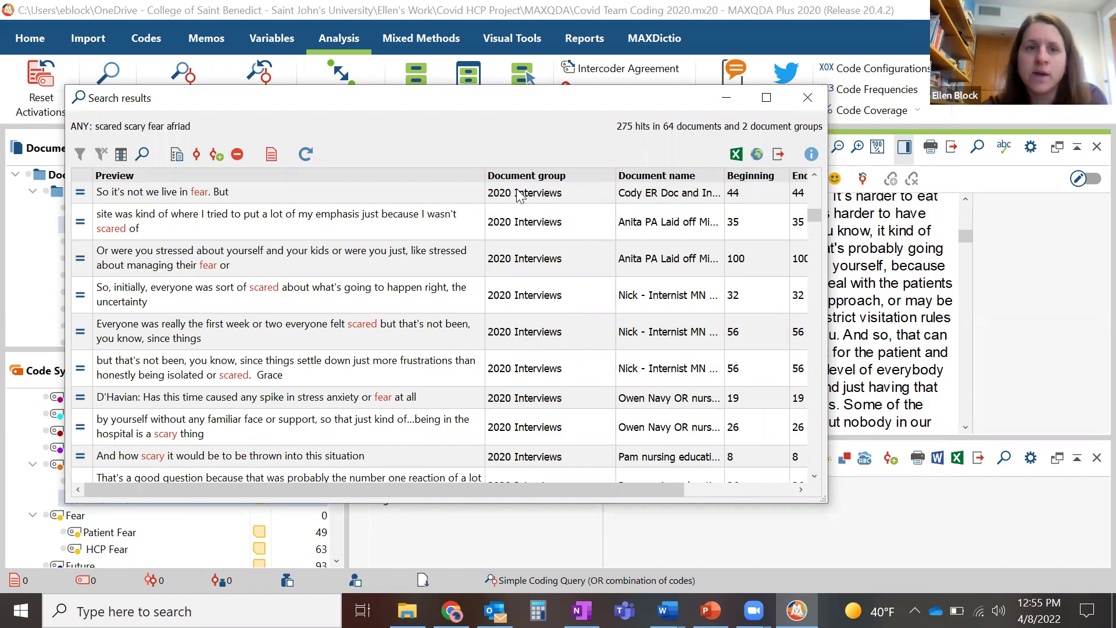
{"action": "key", "text": "Escape"}
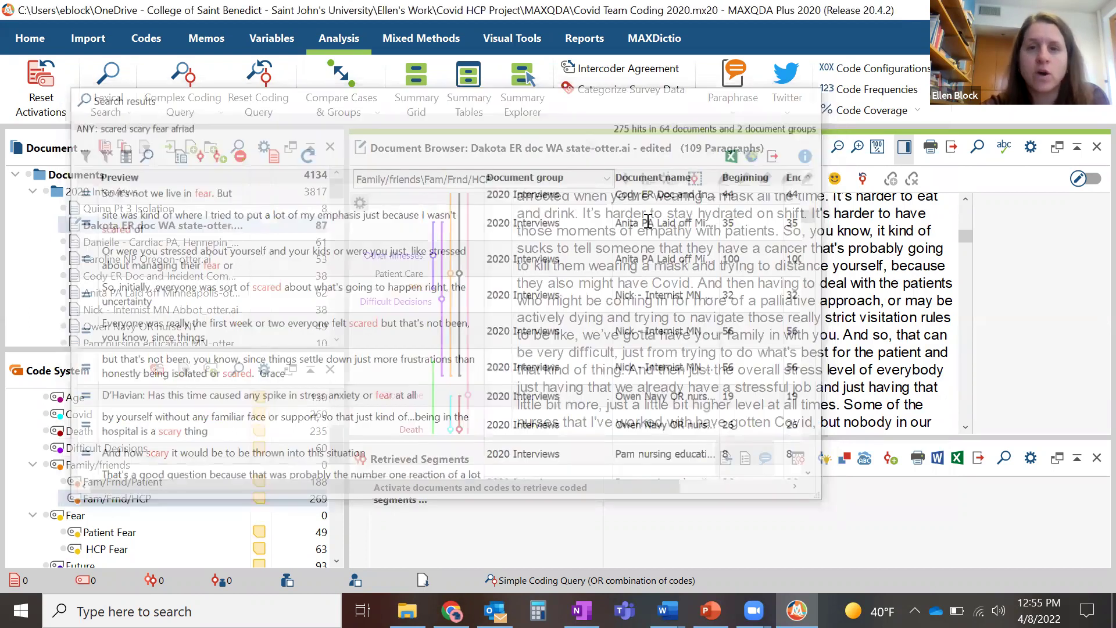
- Reopen the lexical search, try its memo scope and AND combination, and restore In documents and OR
{"action": "left_click", "coordinate": [108, 81]}
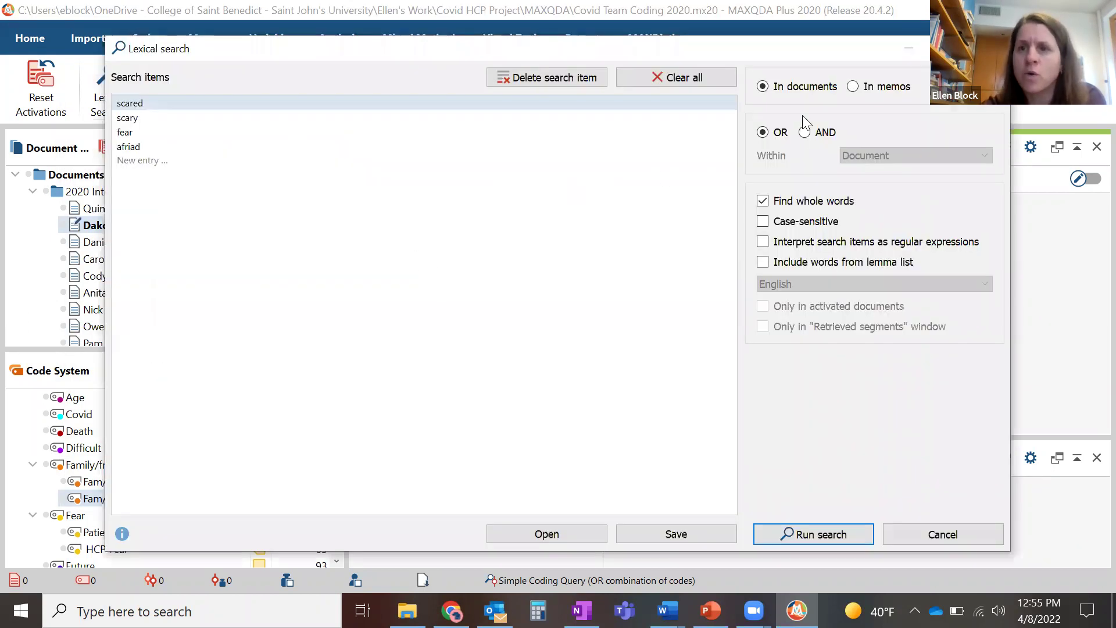
{"action": "left_click", "coordinate": [853, 86]}
{"action": "left_click", "coordinate": [762, 87]}
{"action": "left_click_drag", "start_coordinate": [805, 50], "coordinate": [713, 46]}
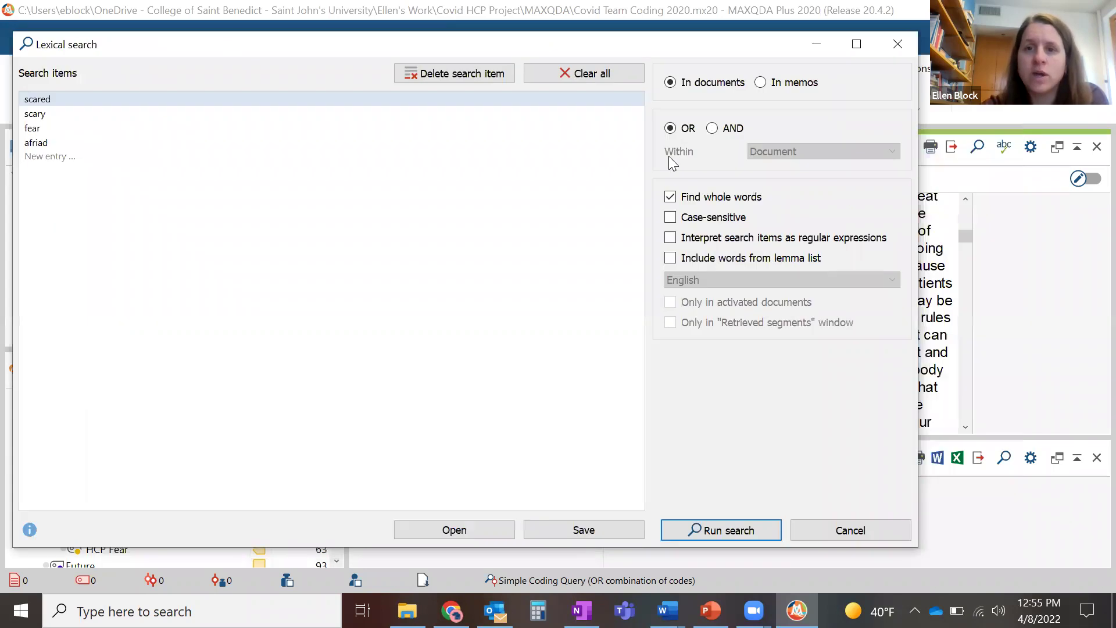
{"action": "left_click", "coordinate": [712, 129]}
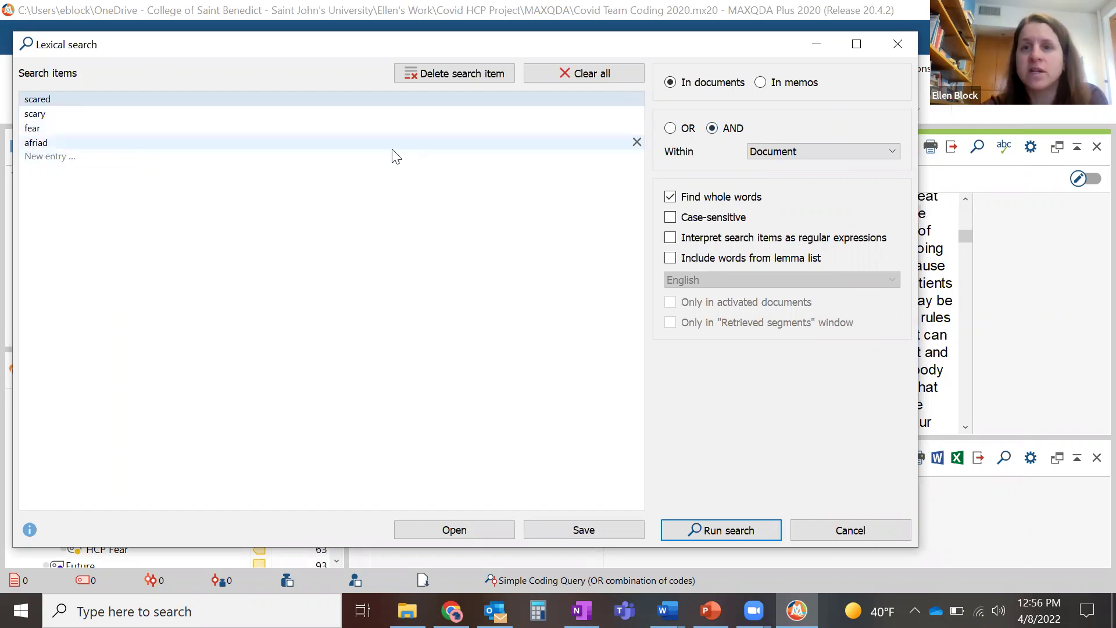
{"action": "left_click", "coordinate": [670, 129]}
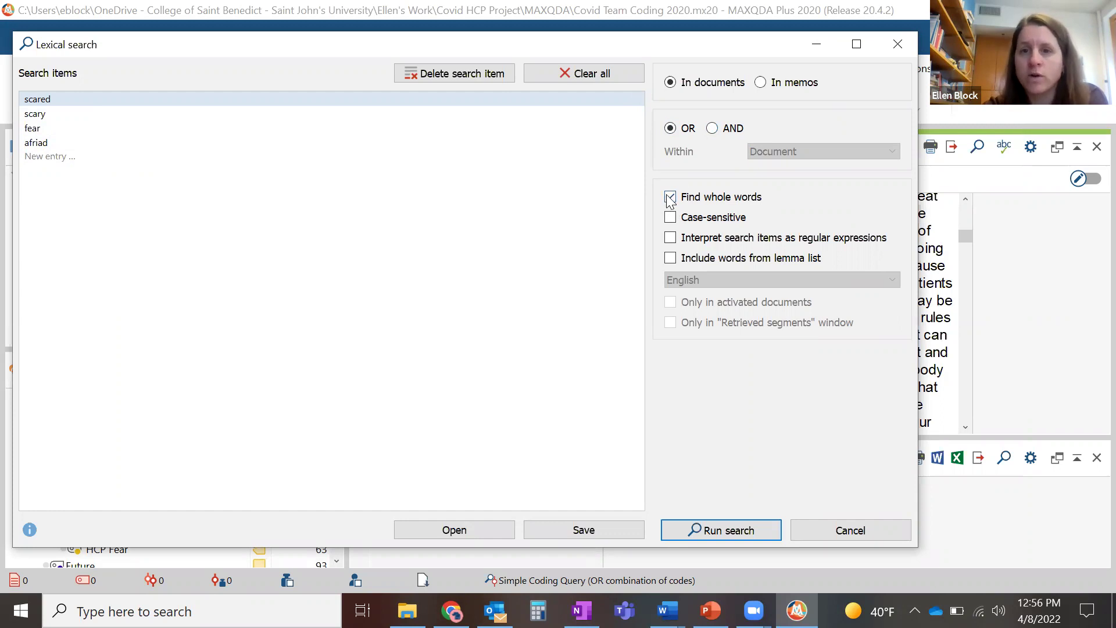
- Remove all four fear-related words from the lexical search items
{"action": "left_click", "coordinate": [637, 99]}
{"action": "left_click", "coordinate": [637, 99]}
{"action": "left_click", "coordinate": [637, 99]}
{"action": "left_click", "coordinate": [636, 98]}
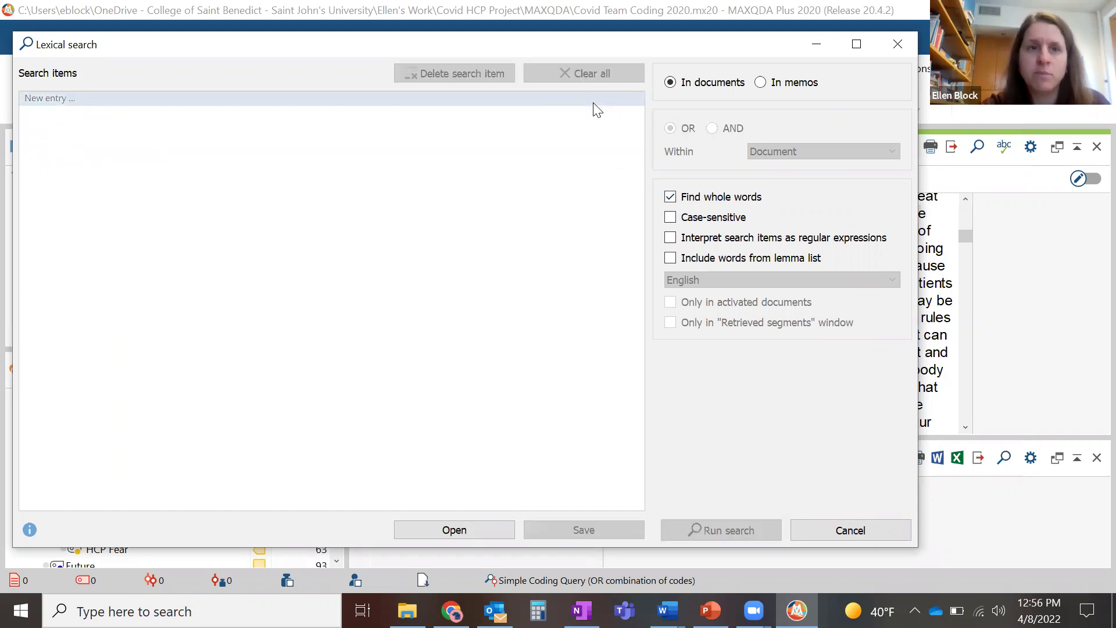
- Search the documents for PPE with whole-word matching turned off and look over the hits
{"action": "left_click", "coordinate": [594, 103]}
{"action": "type", "text": "PPE"}
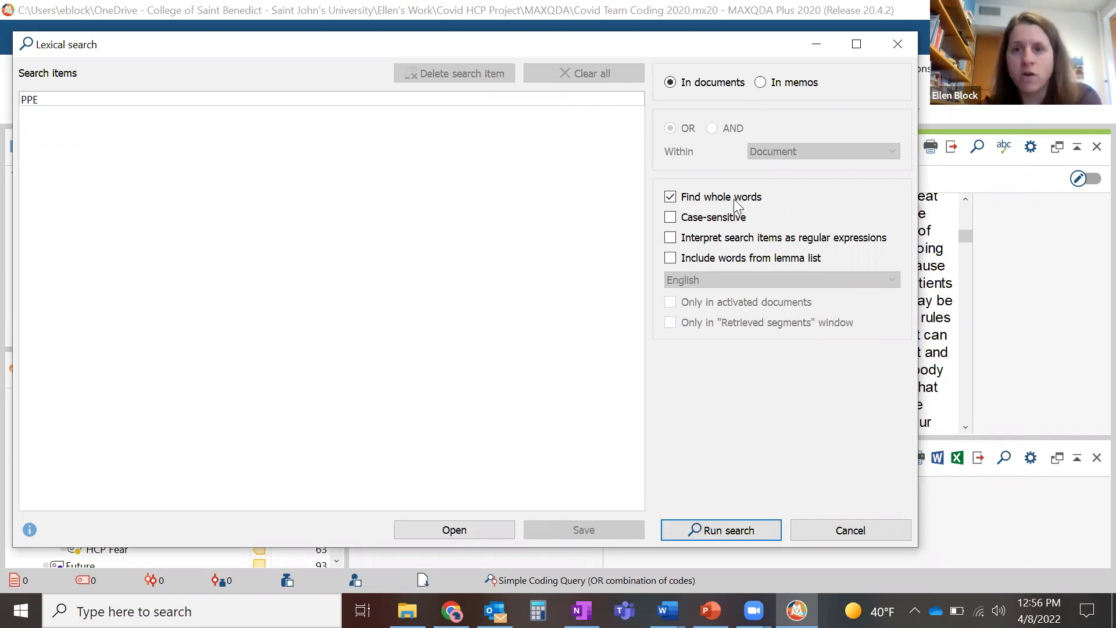
{"action": "left_click", "coordinate": [671, 197]}
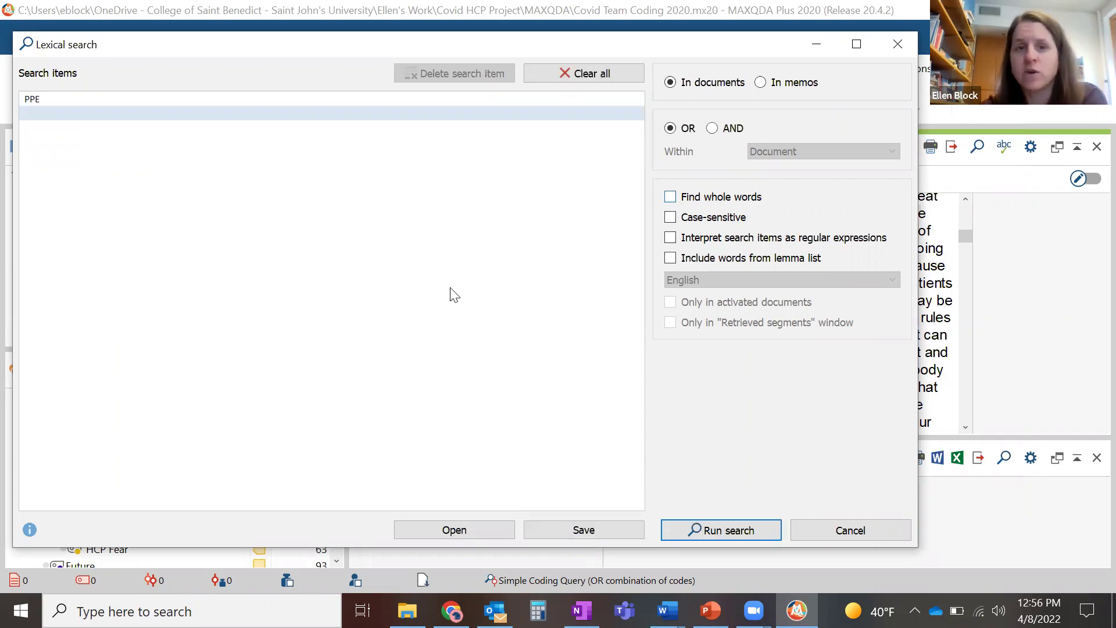
{"action": "left_click", "coordinate": [727, 530]}
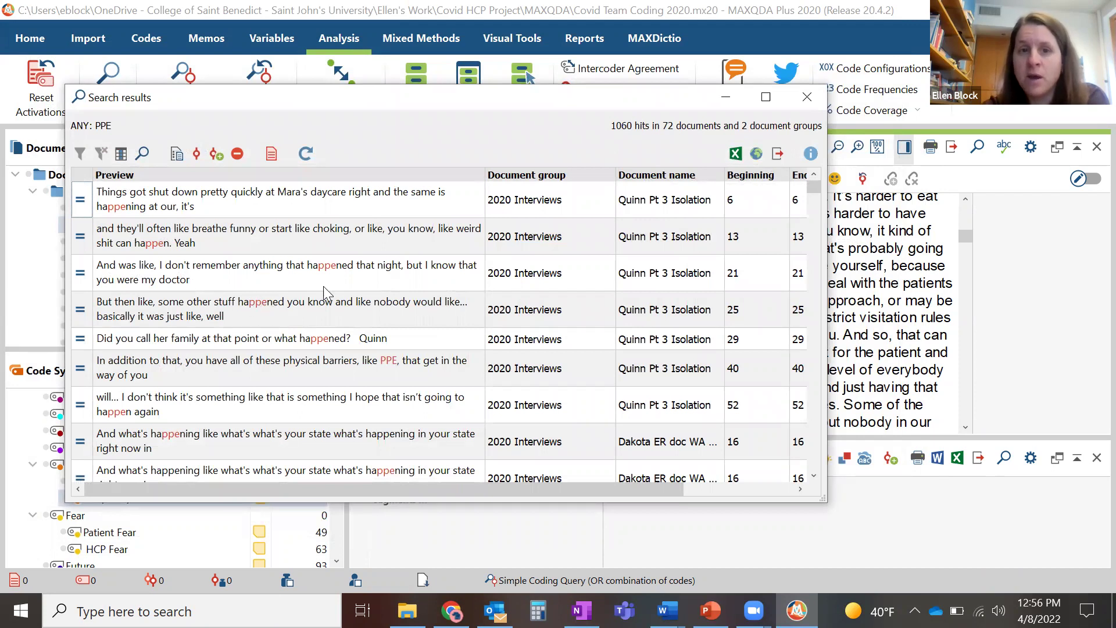
{"action": "scroll", "coordinate": [357, 358], "scroll_direction": "down", "scroll_amount": 2}
{"action": "scroll", "coordinate": [396, 267], "scroll_direction": "up", "scroll_amount": 2}
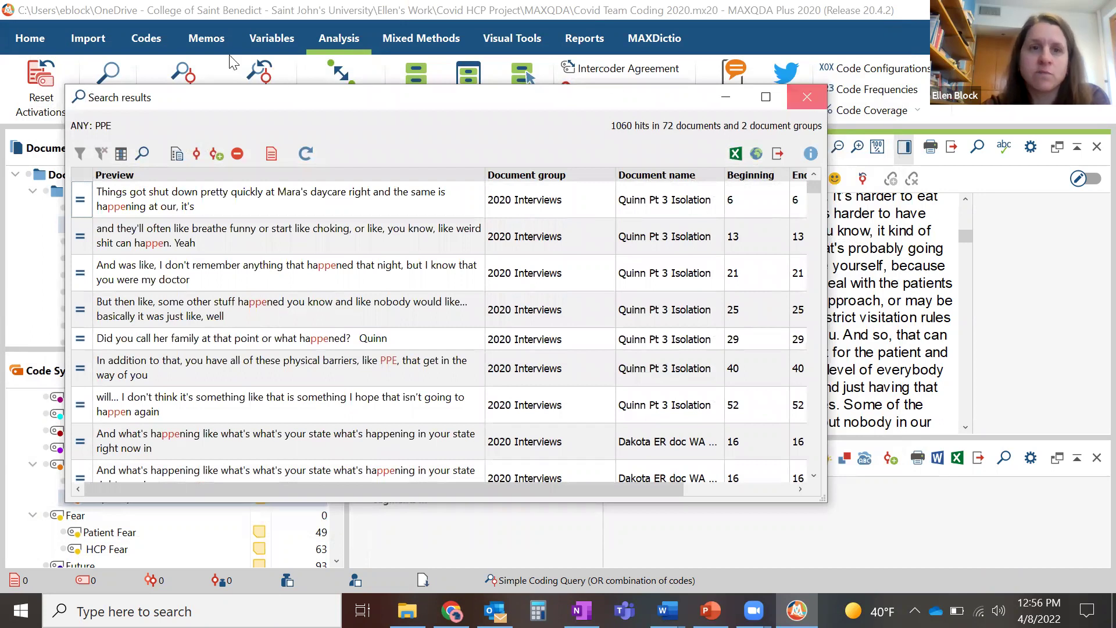
- Rerun the PPE lexical search with Find whole words enabled, look through the hits and close the results
{"action": "left_click", "coordinate": [109, 72]}
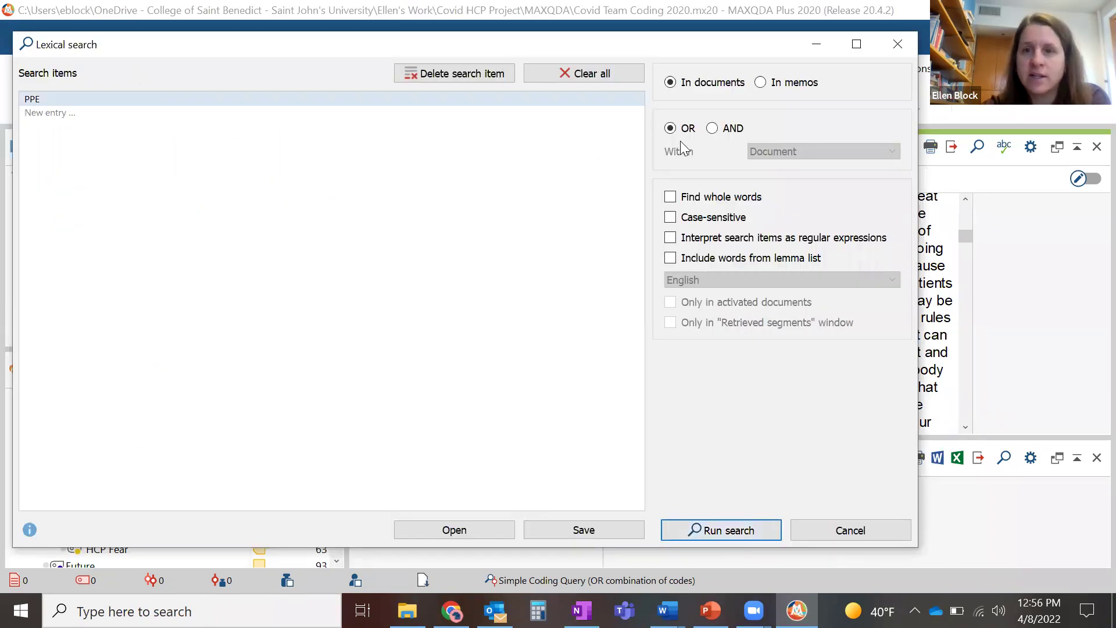
{"action": "left_click", "coordinate": [672, 198]}
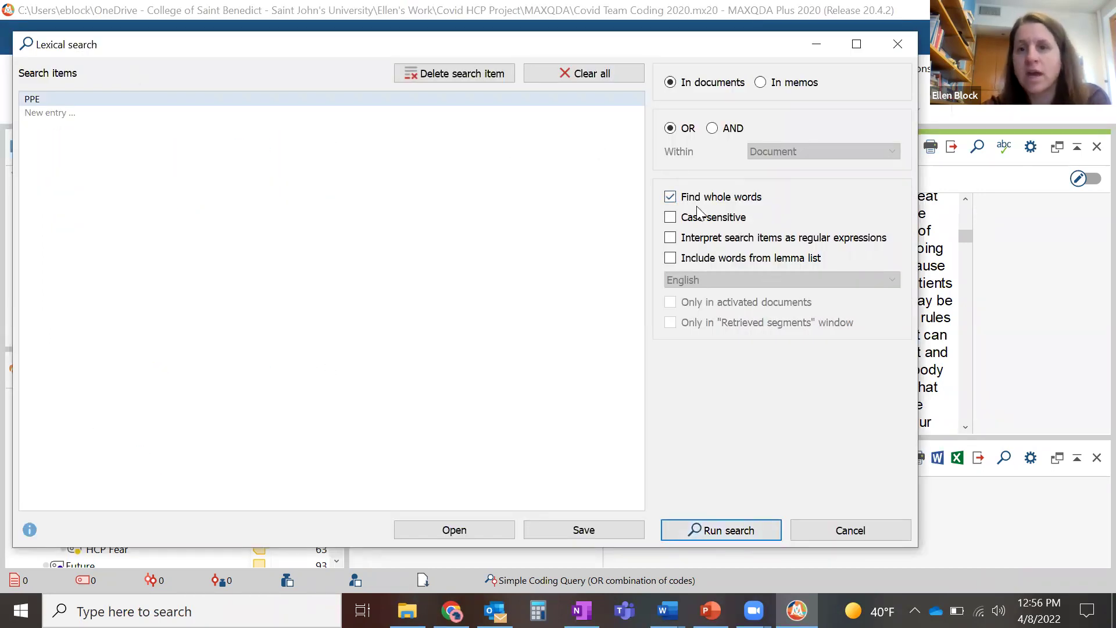
{"action": "left_click", "coordinate": [709, 529]}
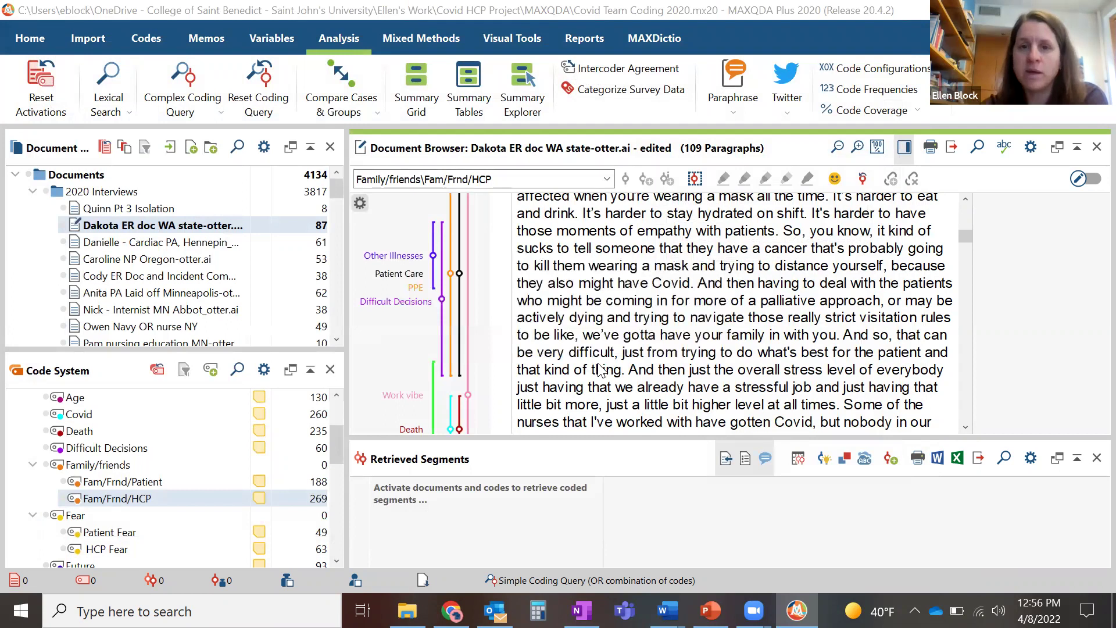
{"action": "scroll", "coordinate": [276, 337], "scroll_direction": "down", "scroll_amount": 5}
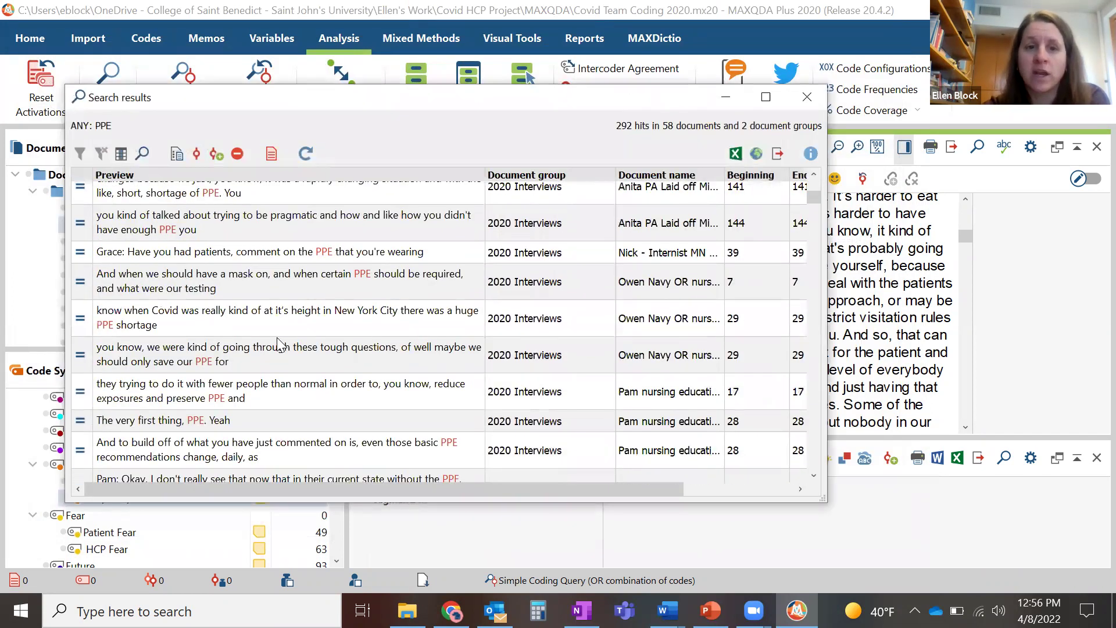
{"action": "scroll", "coordinate": [276, 343], "scroll_direction": "down", "scroll_amount": 1}
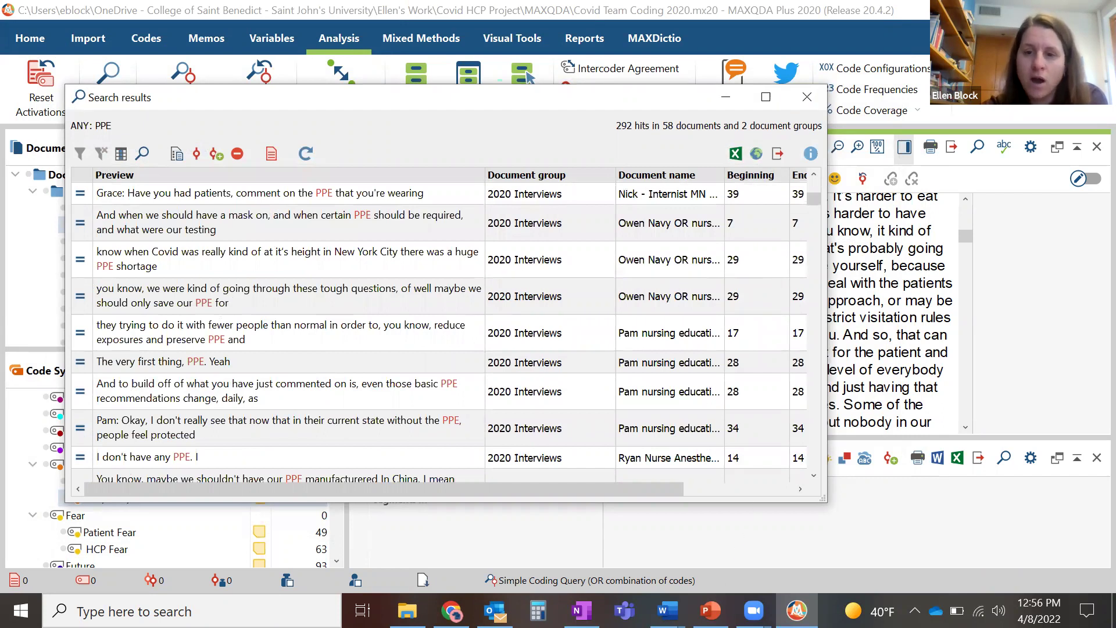
{"action": "left_click", "coordinate": [806, 97]}
- Switch to PowerPoint and display the Analysis: Complex Coding Query slide
{"action": "left_click", "coordinate": [710, 610]}
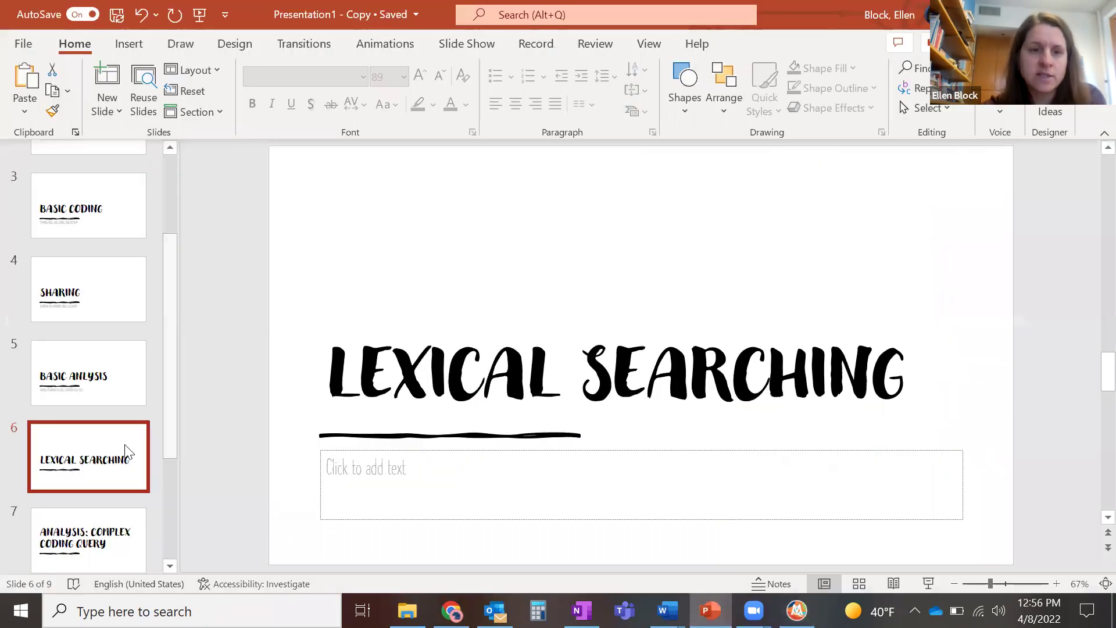
{"action": "scroll", "coordinate": [127, 452], "scroll_direction": "down", "scroll_amount": 1}
{"action": "left_click", "coordinate": [96, 470]}
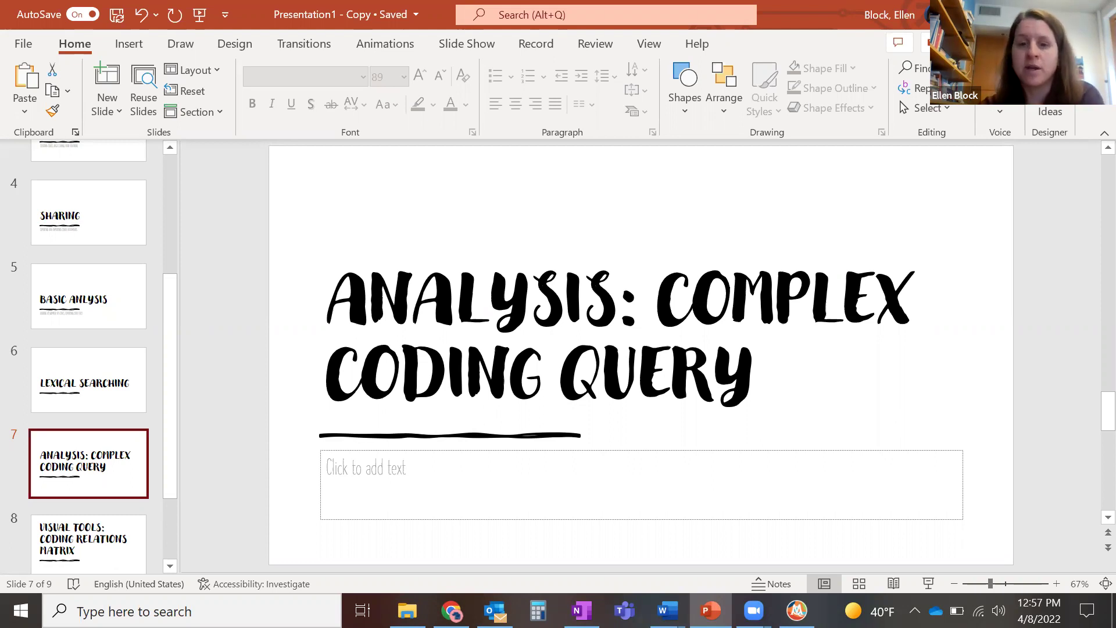
- Switch to MAXQDA and open the Complex Coding Query dialog, placed clear of the code list
{"action": "left_click", "coordinate": [797, 610]}
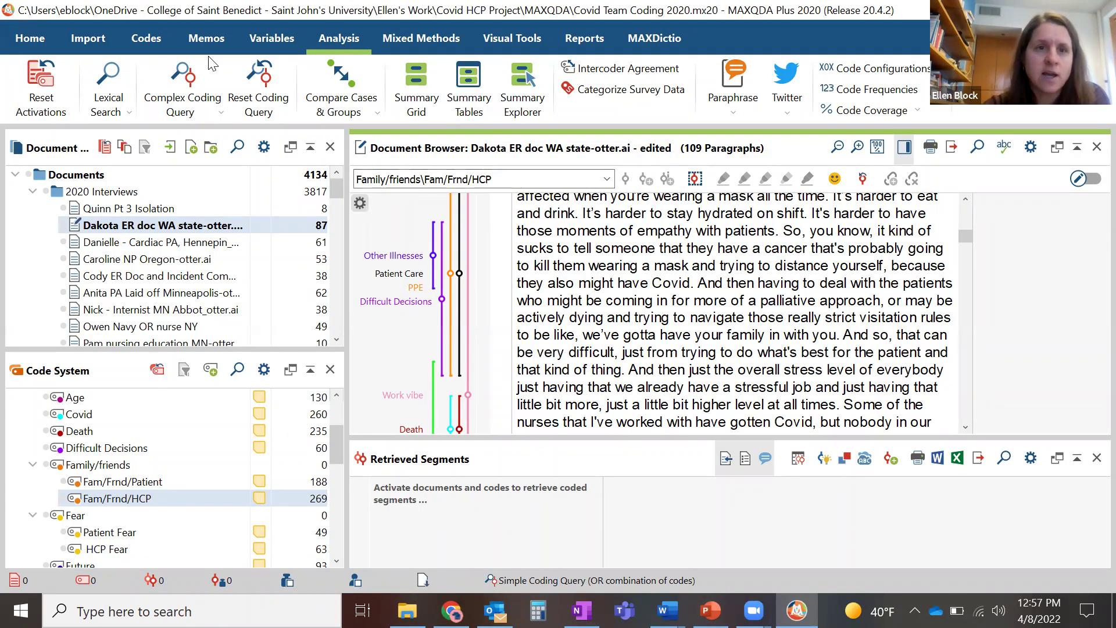
{"action": "left_click", "coordinate": [185, 80]}
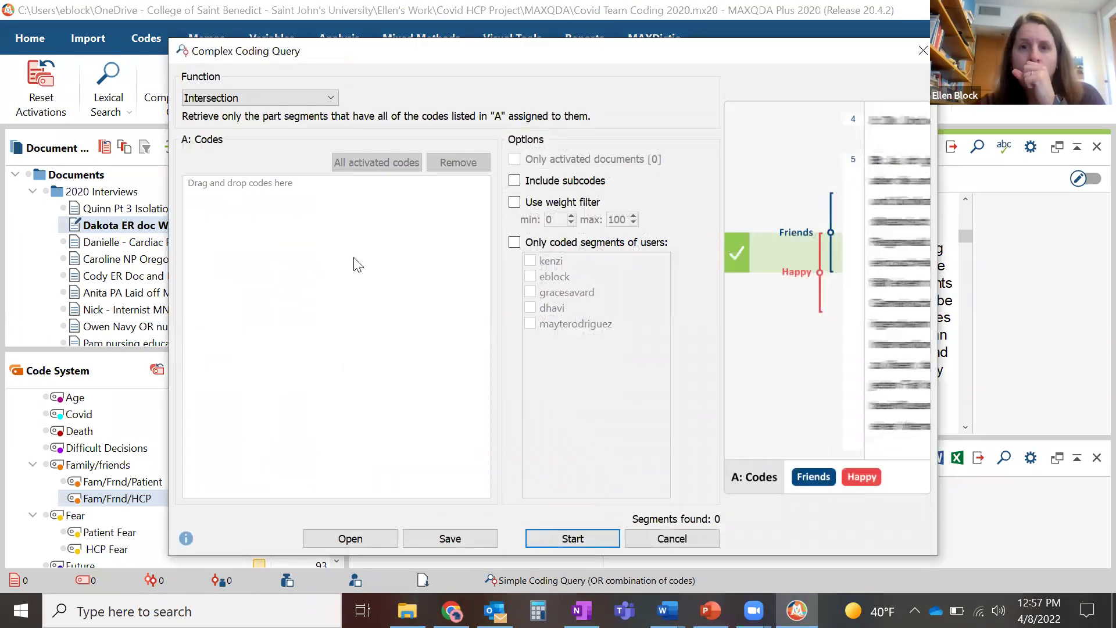
{"action": "left_click", "coordinate": [923, 50]}
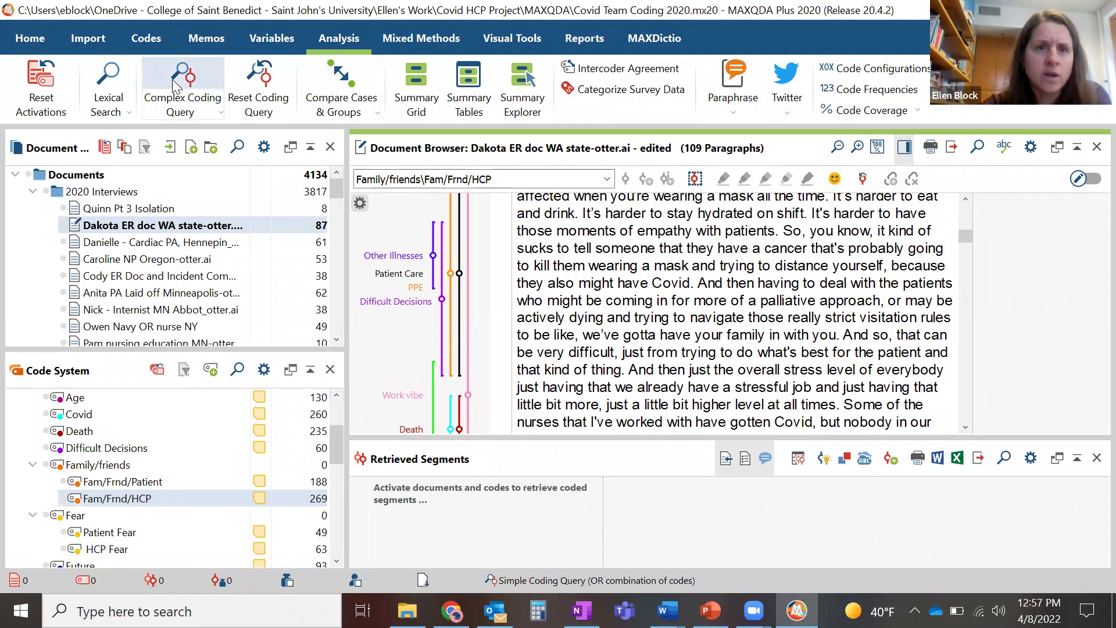
{"action": "left_click", "coordinate": [216, 109]}
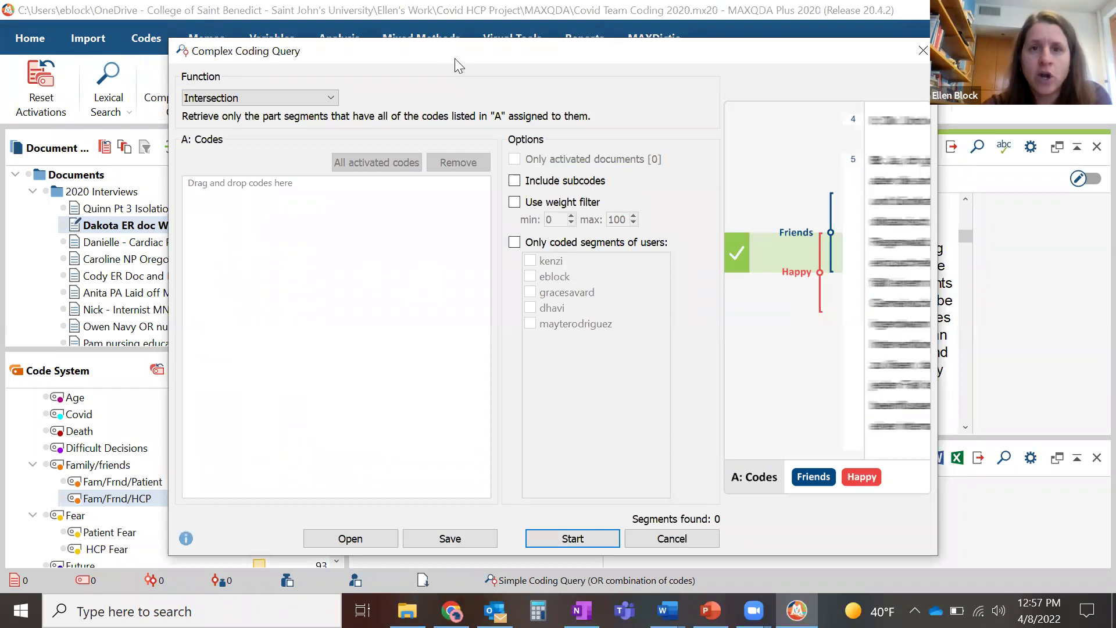
{"action": "left_click_drag", "start_coordinate": [566, 47], "coordinate": [682, 41]}
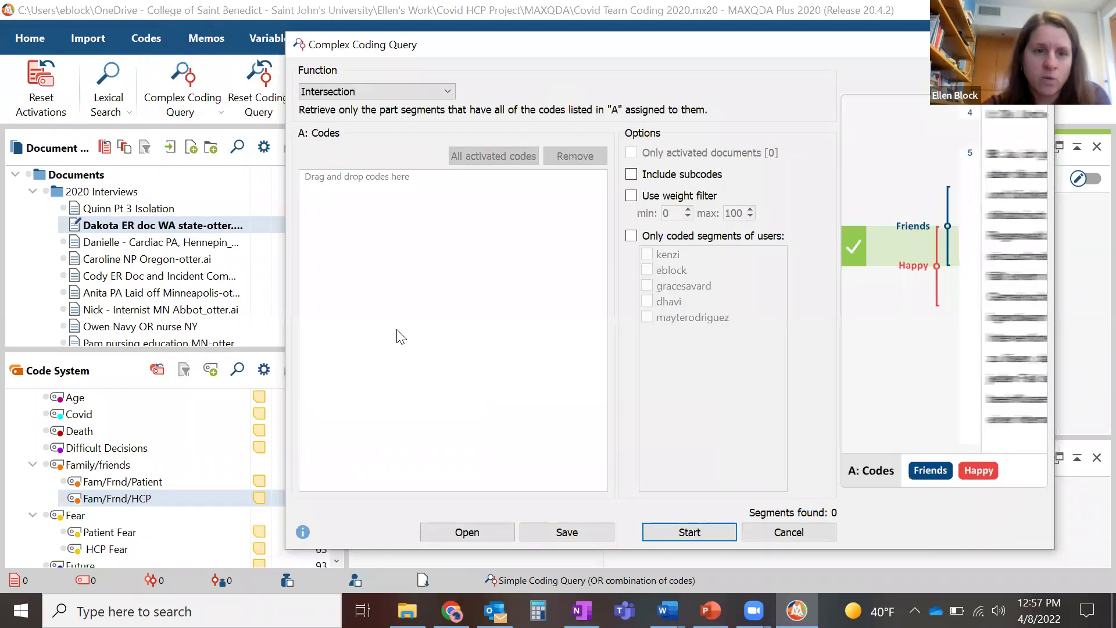
- Run an Intersection query on the codes Fam/Frnd/HCP and HCP Fear
{"action": "scroll", "coordinate": [162, 483], "scroll_direction": "down", "scroll_amount": 2}
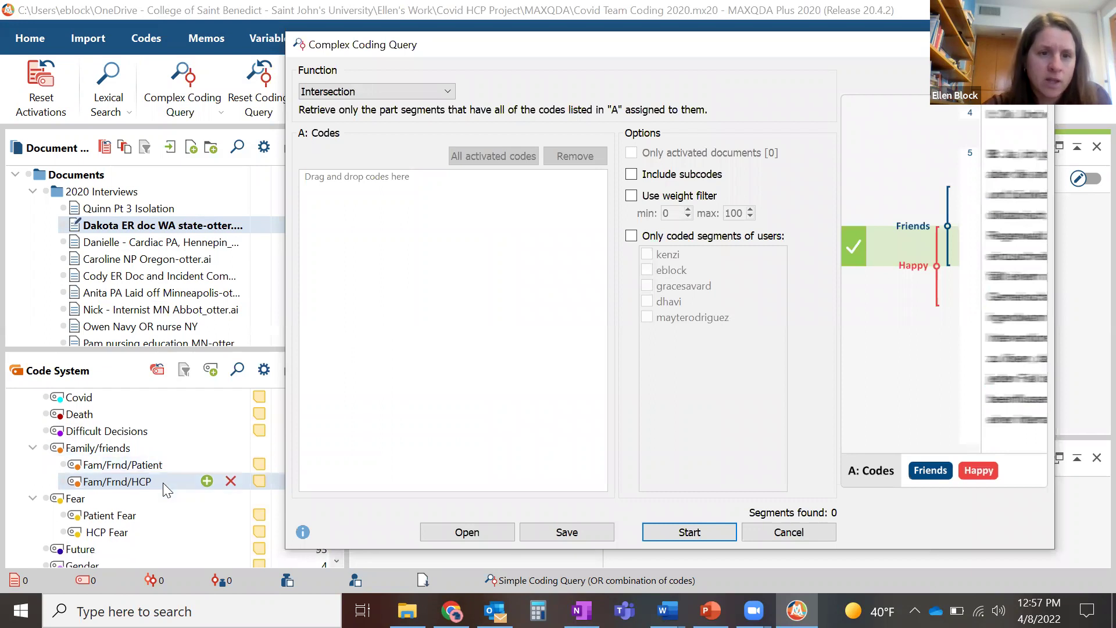
{"action": "left_click_drag", "start_coordinate": [113, 465], "coordinate": [444, 243]}
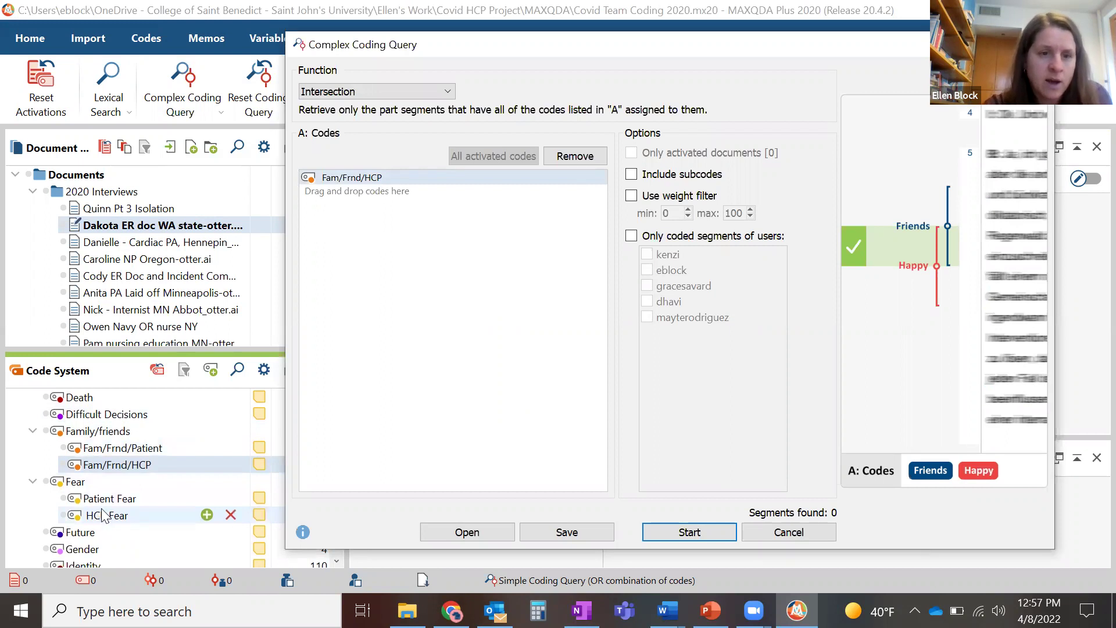
{"action": "scroll", "coordinate": [129, 495], "scroll_direction": "down", "scroll_amount": 1}
{"action": "left_click_drag", "start_coordinate": [129, 486], "coordinate": [414, 344]}
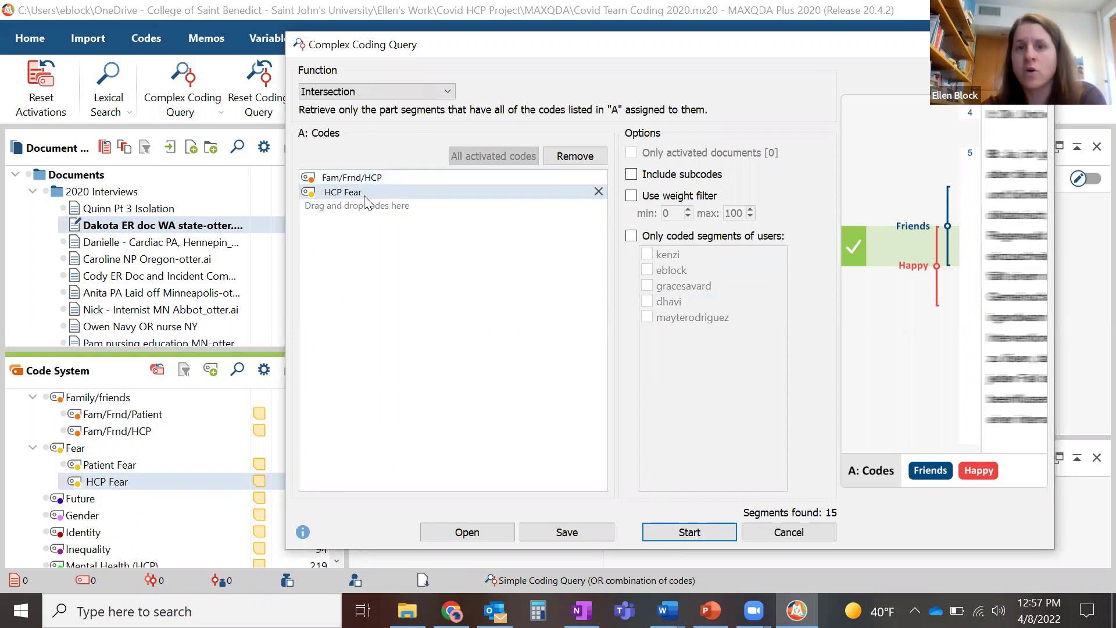
{"action": "left_click", "coordinate": [687, 531]}
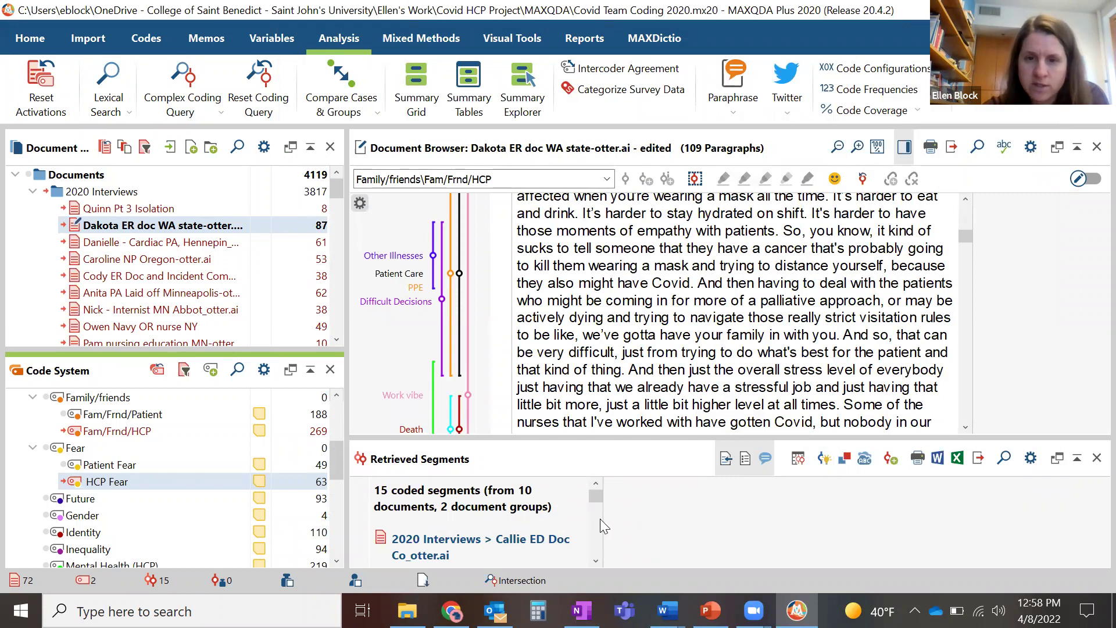
- Look over the retrieved segments and open them as a Word document
{"action": "left_click_drag", "start_coordinate": [598, 512], "coordinate": [601, 488]}
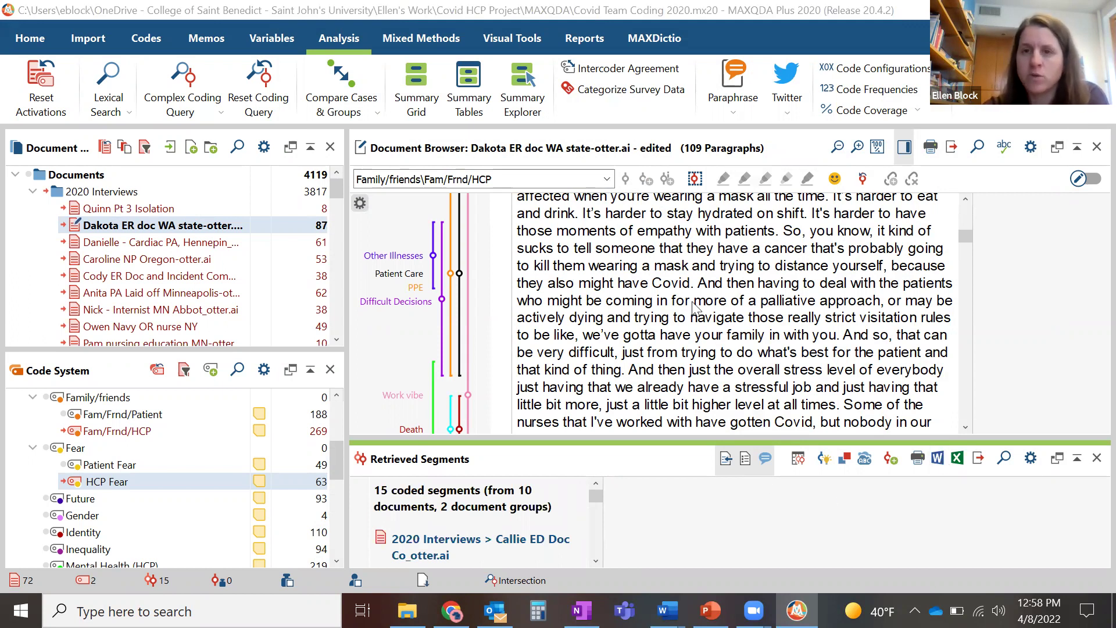
{"action": "scroll", "coordinate": [69, 173], "scroll_direction": "up", "scroll_amount": 3}
{"action": "left_click", "coordinate": [76, 175]}
{"action": "left_click", "coordinate": [409, 412]}
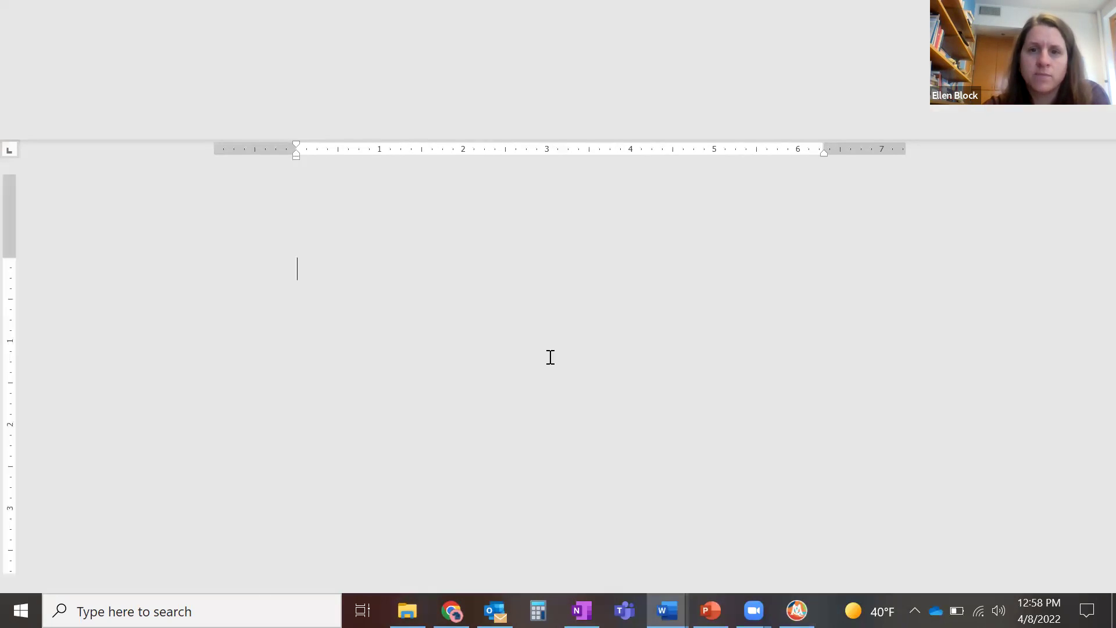
- Read through the coded segments in the exported Word document, checking their codes and source interviews
{"action": "scroll", "coordinate": [549, 357], "scroll_direction": "down", "scroll_amount": 2}
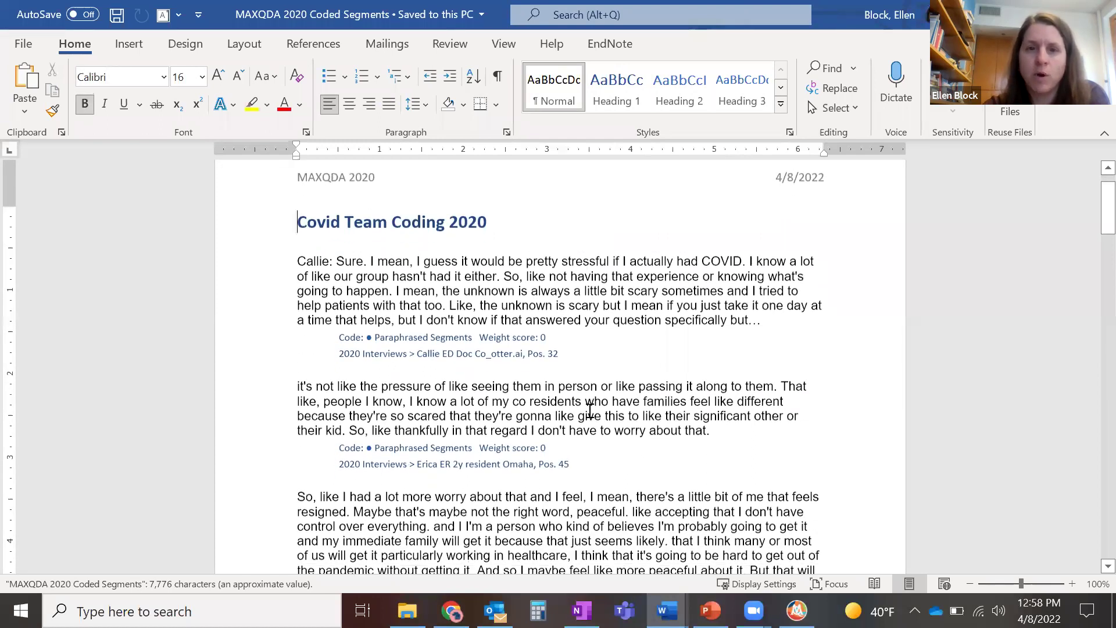
{"action": "scroll", "coordinate": [590, 410], "scroll_direction": "down", "scroll_amount": 1}
{"action": "scroll", "coordinate": [589, 410], "scroll_direction": "down", "scroll_amount": 2}
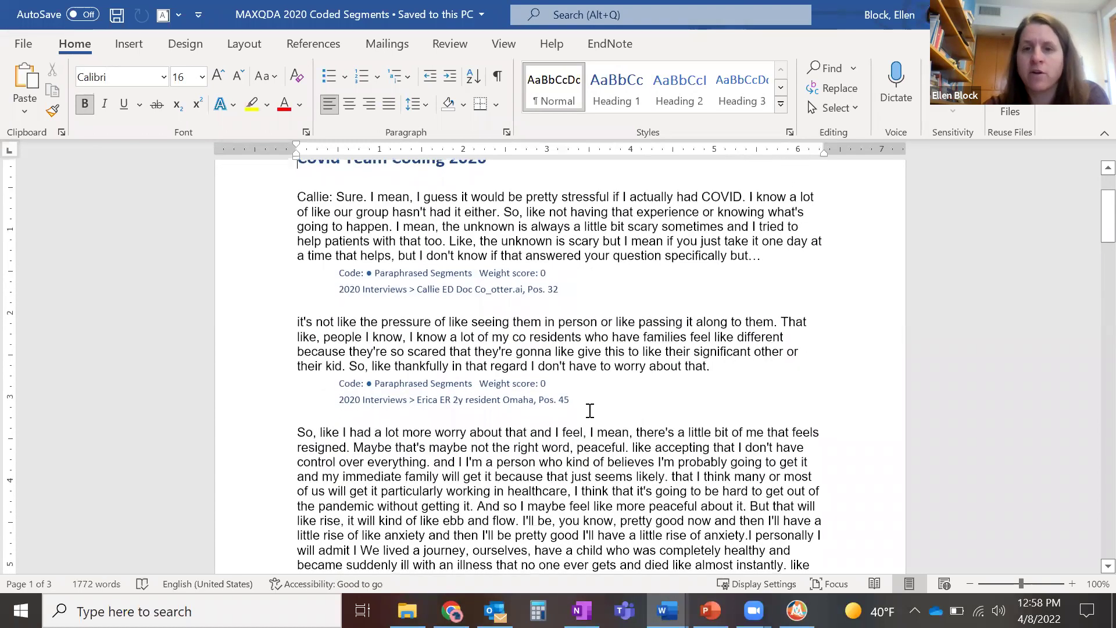
{"action": "scroll", "coordinate": [589, 410], "scroll_direction": "down", "scroll_amount": 3}
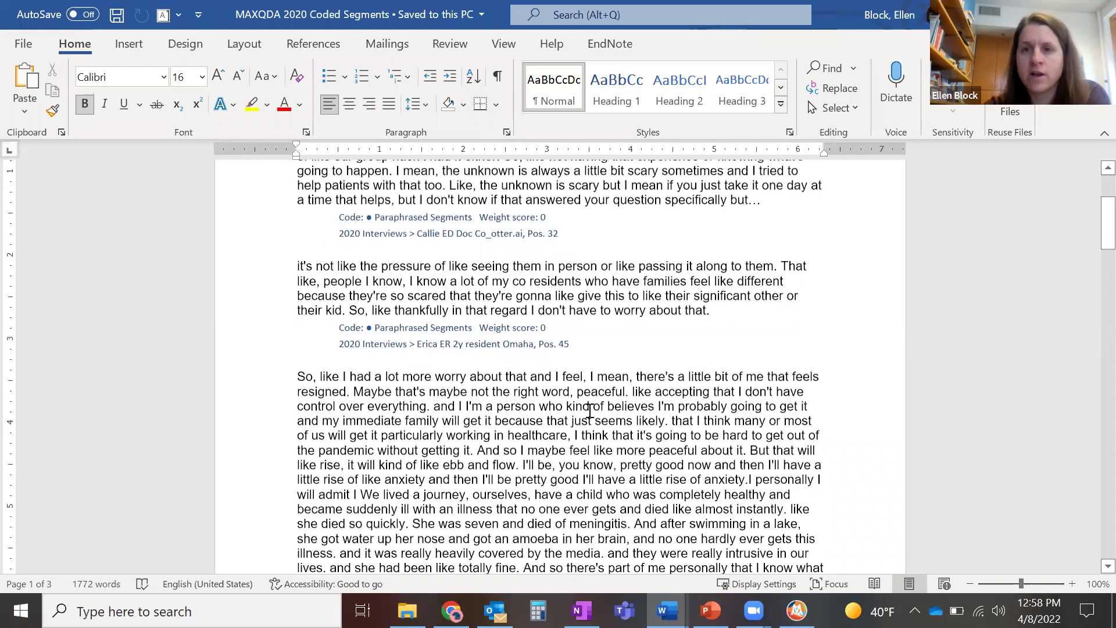
{"action": "scroll", "coordinate": [590, 410], "scroll_direction": "down", "scroll_amount": 8}
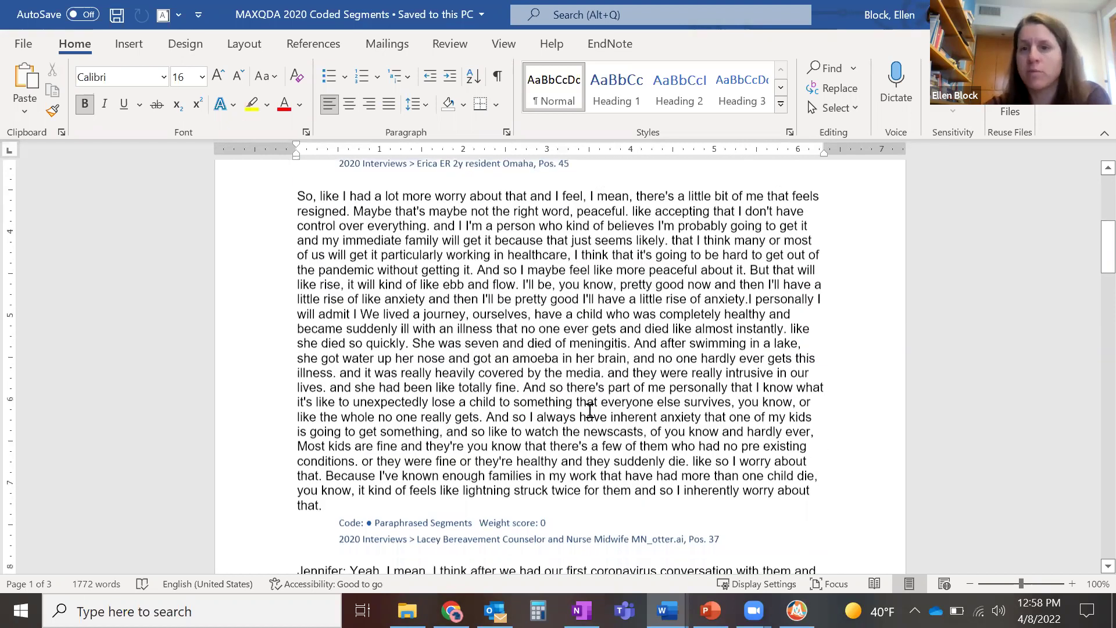
{"action": "scroll", "coordinate": [589, 410], "scroll_direction": "down", "scroll_amount": 3}
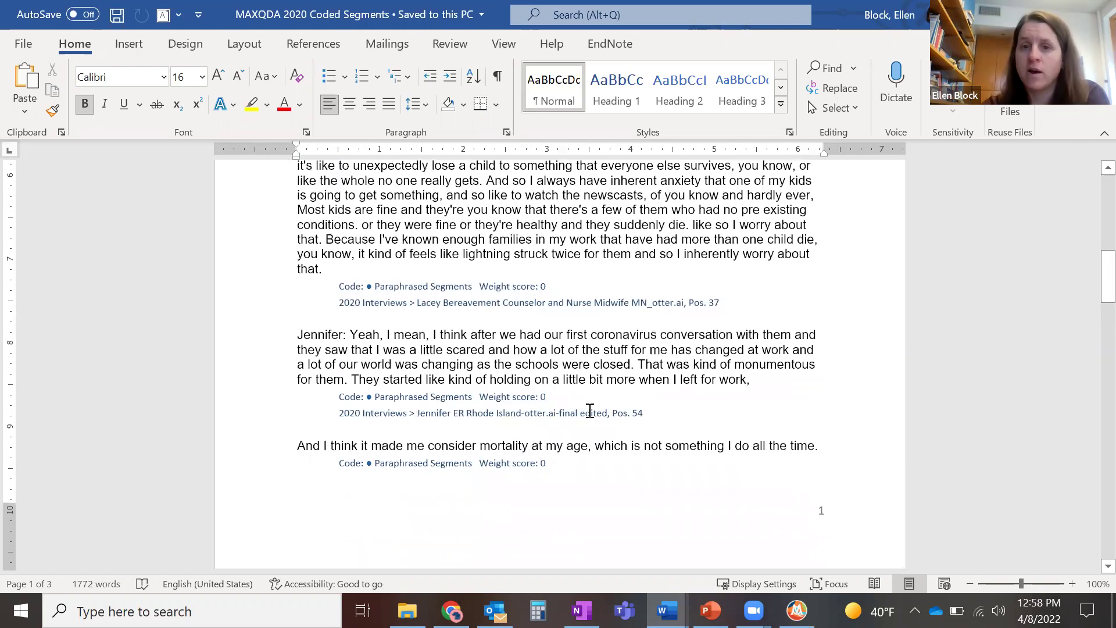
{"action": "scroll", "coordinate": [589, 410], "scroll_direction": "down", "scroll_amount": 3}
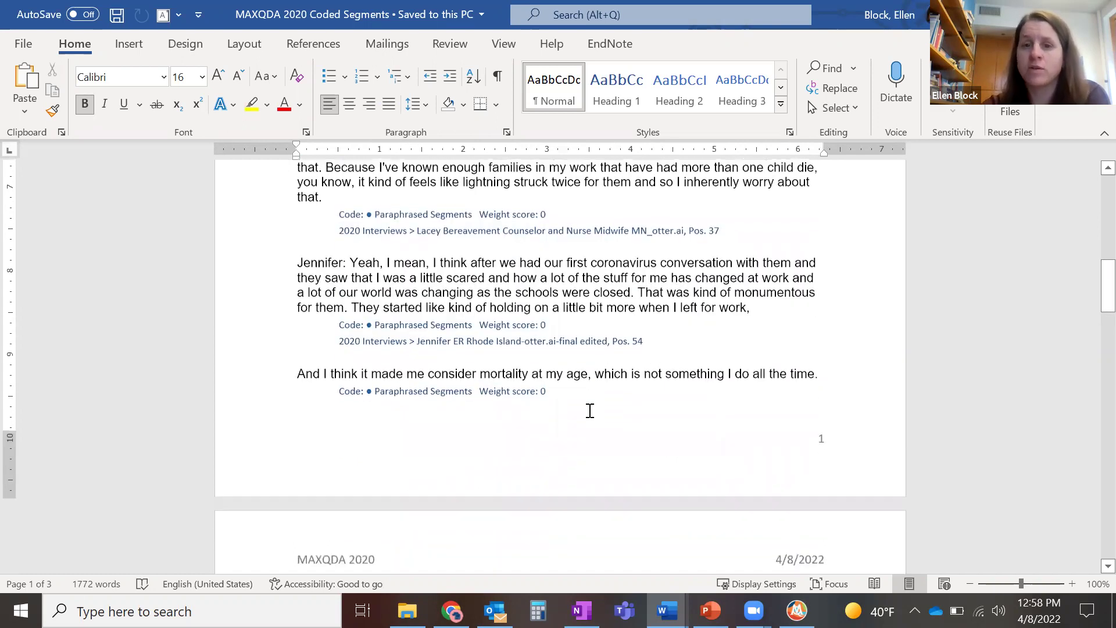
{"action": "scroll", "coordinate": [590, 410], "scroll_direction": "down", "scroll_amount": 20}
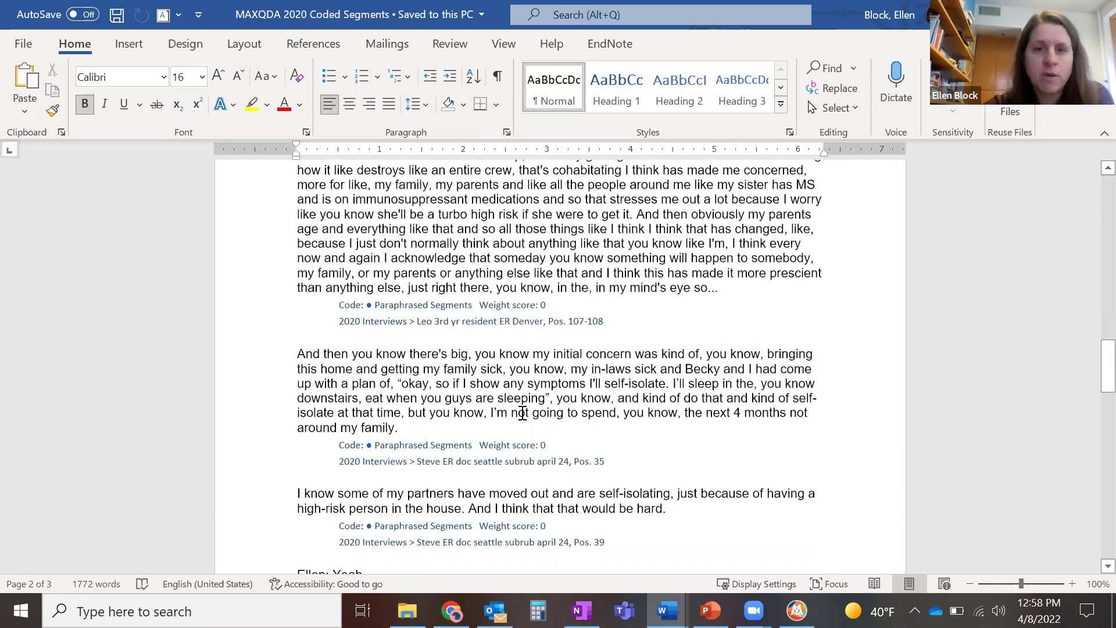
{"action": "scroll", "coordinate": [521, 412], "scroll_direction": "down", "scroll_amount": 15}
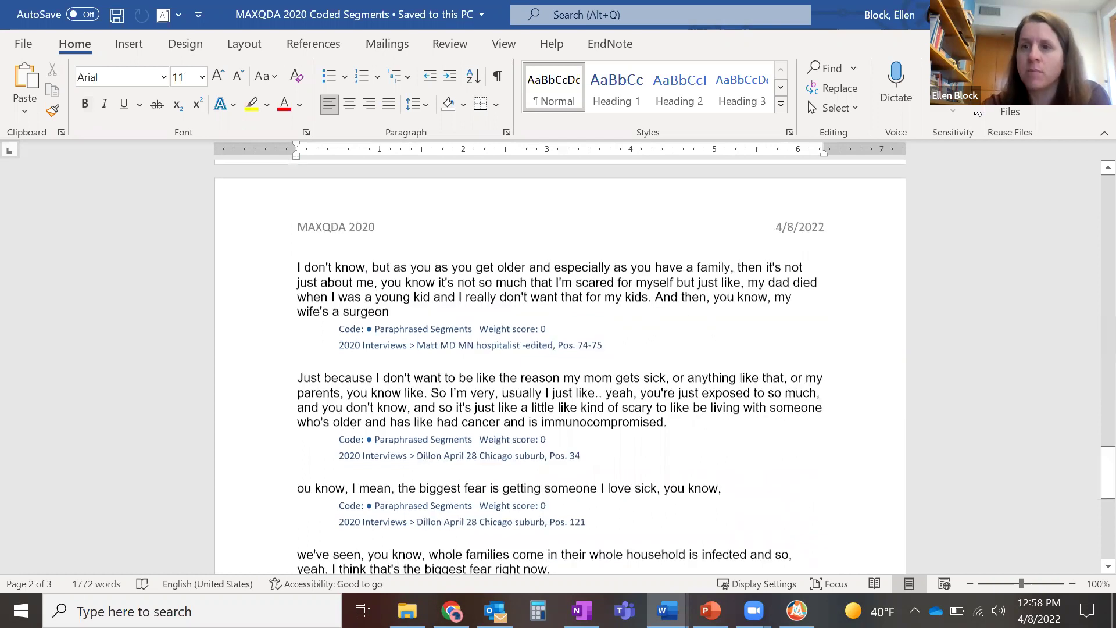
- Leave the Word export and display the Visual Tools: Coding Relations Matrix slide in PowerPoint
{"action": "key", "text": "alt+Tab"}
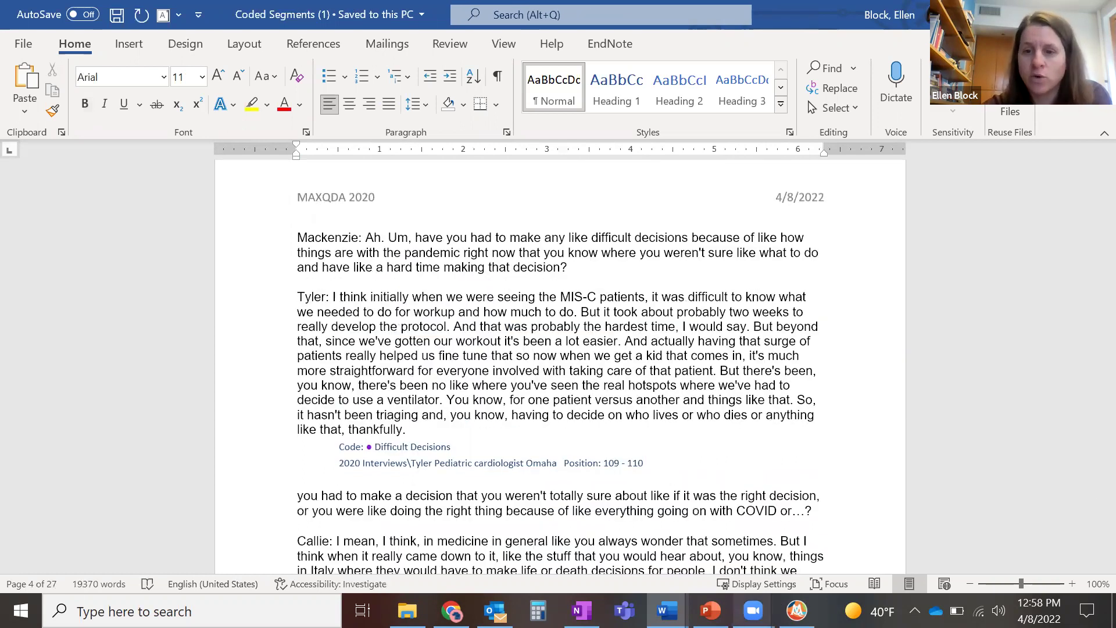
{"action": "key", "text": "alt+Tab"}
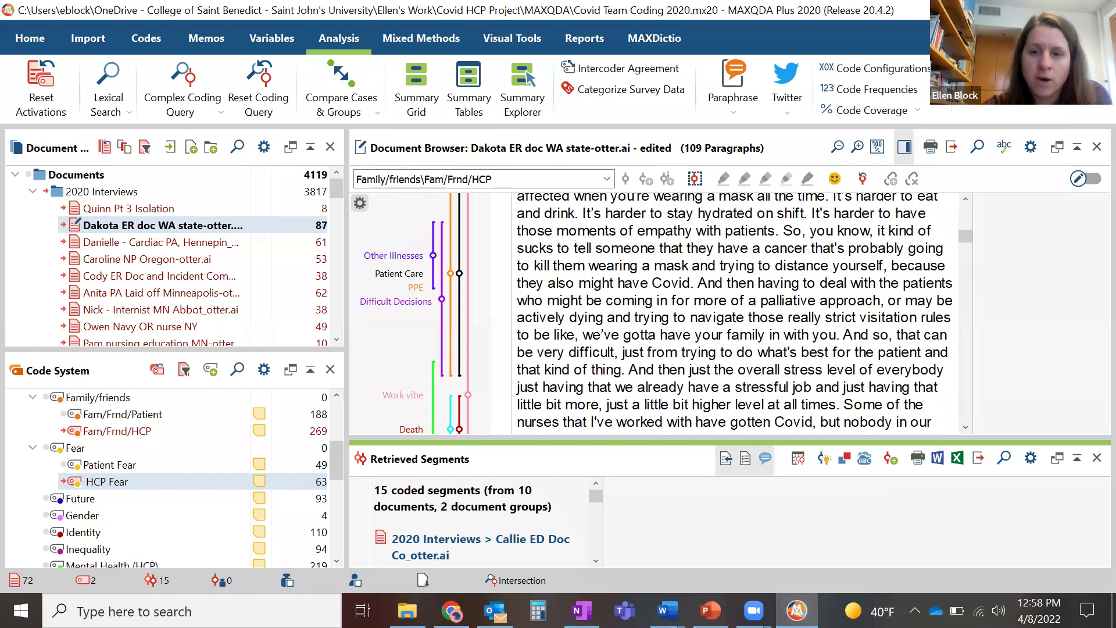
{"action": "key", "text": "alt+Tab"}
{"action": "left_click", "coordinate": [87, 538]}
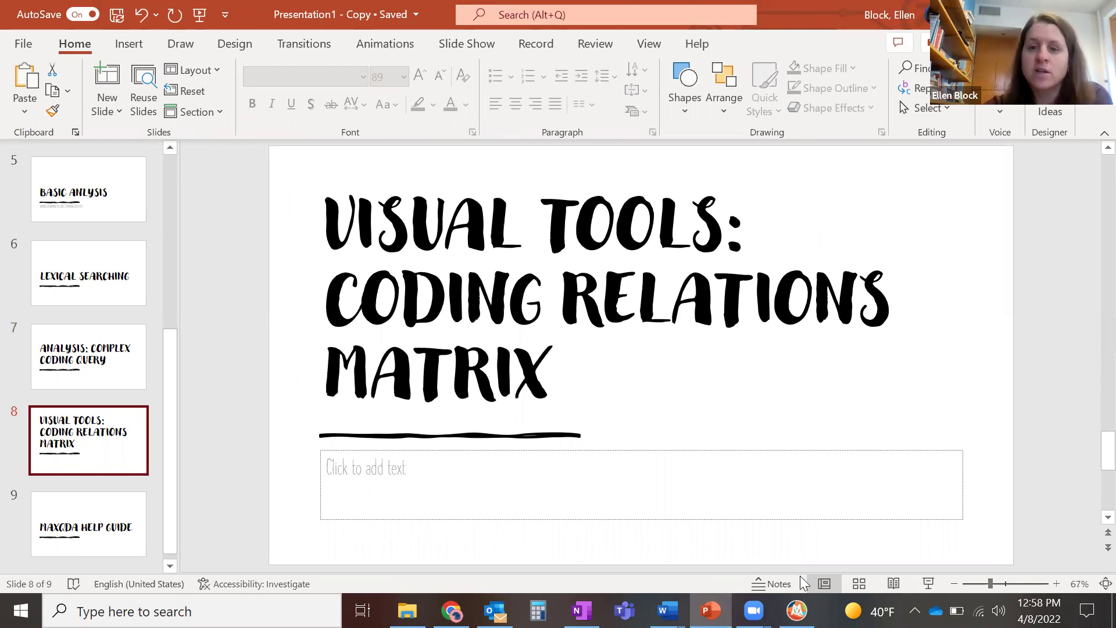
- Switch to MAXQDA and open the Code Relations Browser settings
{"action": "key", "text": "alt+Tab"}
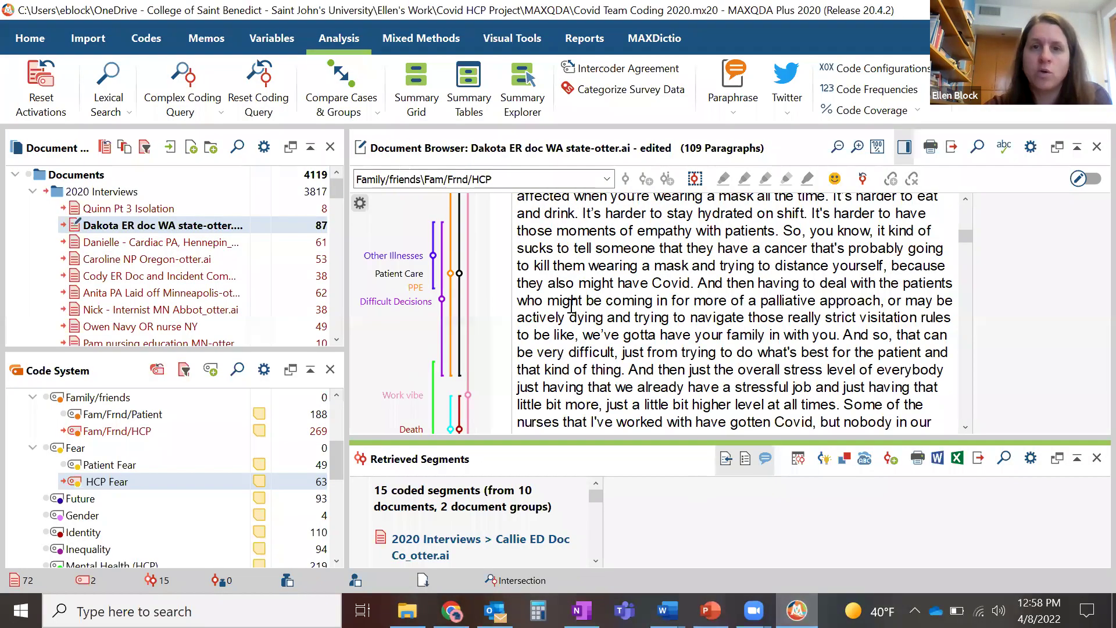
{"action": "left_click", "coordinate": [495, 38]}
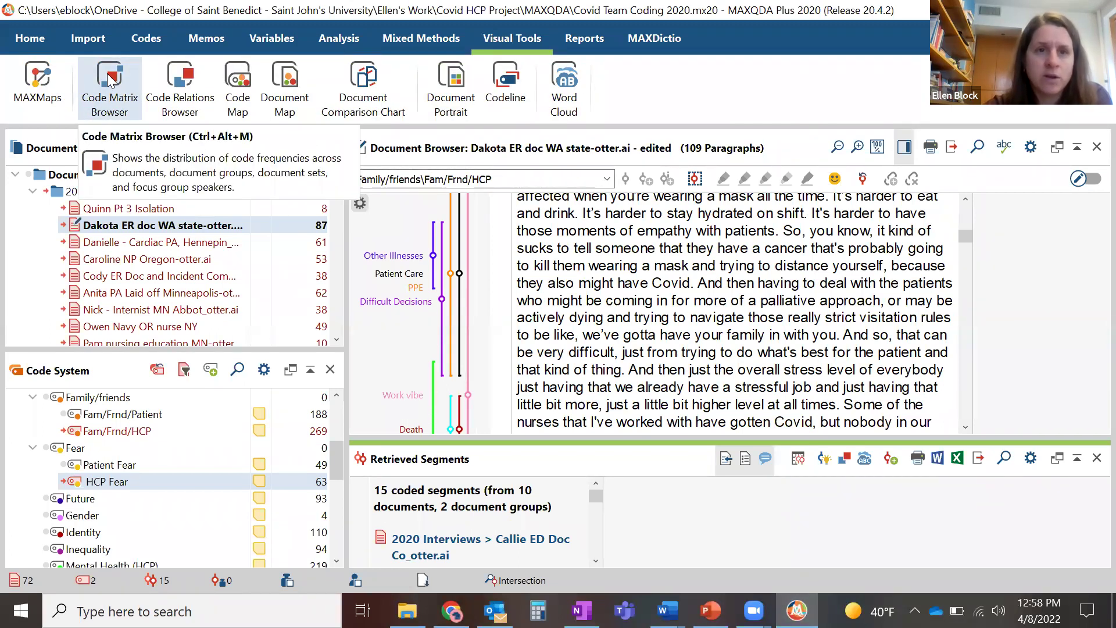
{"action": "left_click", "coordinate": [182, 79]}
{"action": "left_click", "coordinate": [343, 215]}
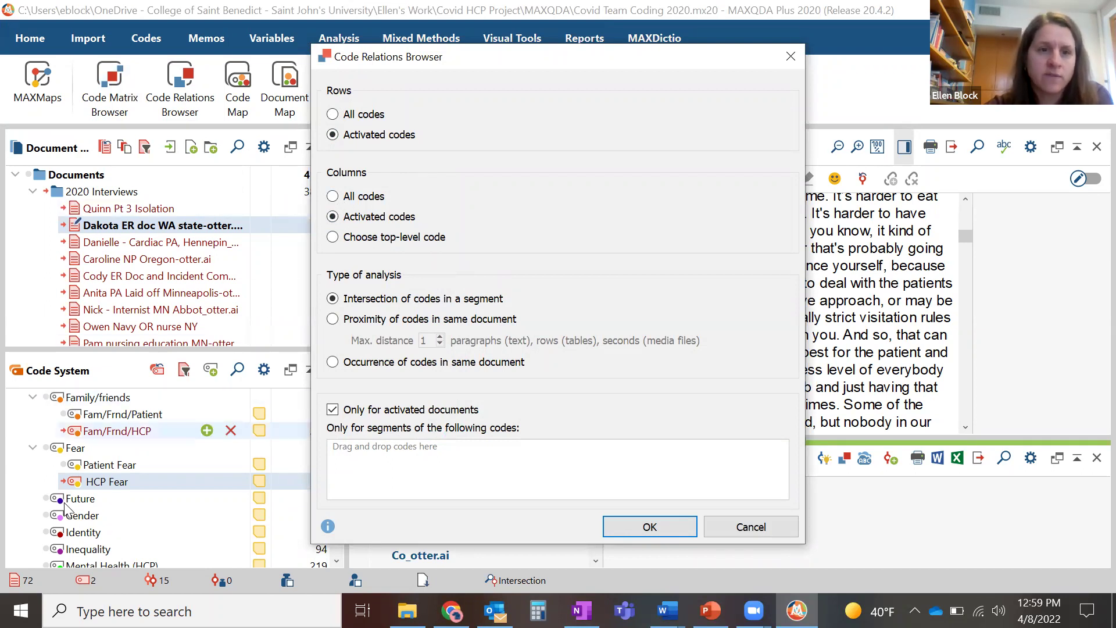
- Generate the code relations matrix with all codes as rows and columns, without restricting it to activated documents
{"action": "left_click", "coordinate": [333, 197]}
{"action": "left_click", "coordinate": [333, 115]}
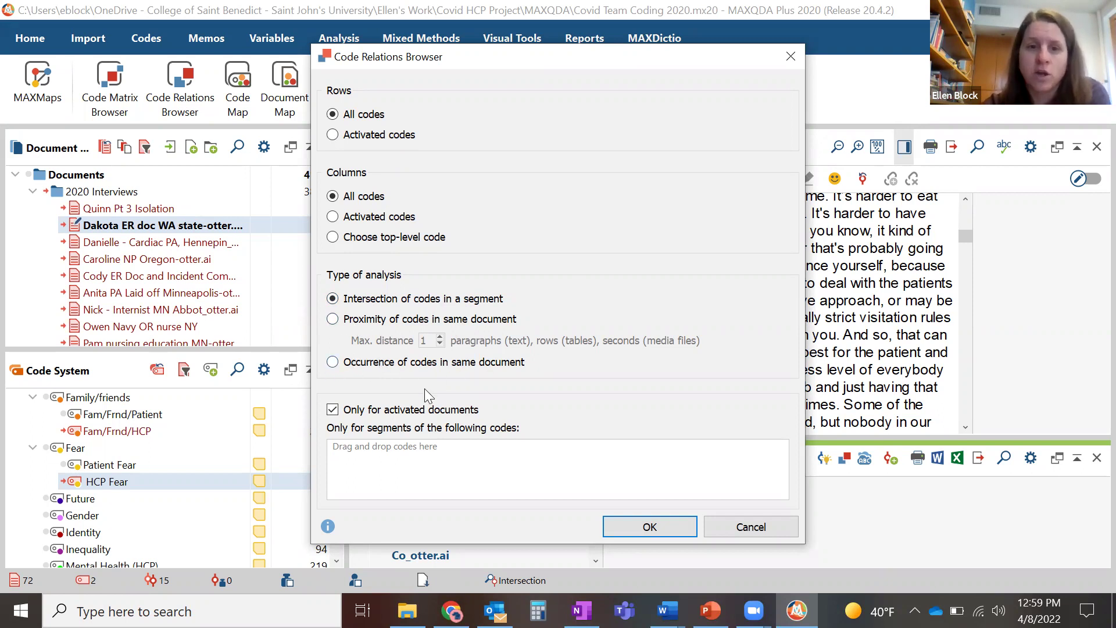
{"action": "left_click", "coordinate": [332, 409]}
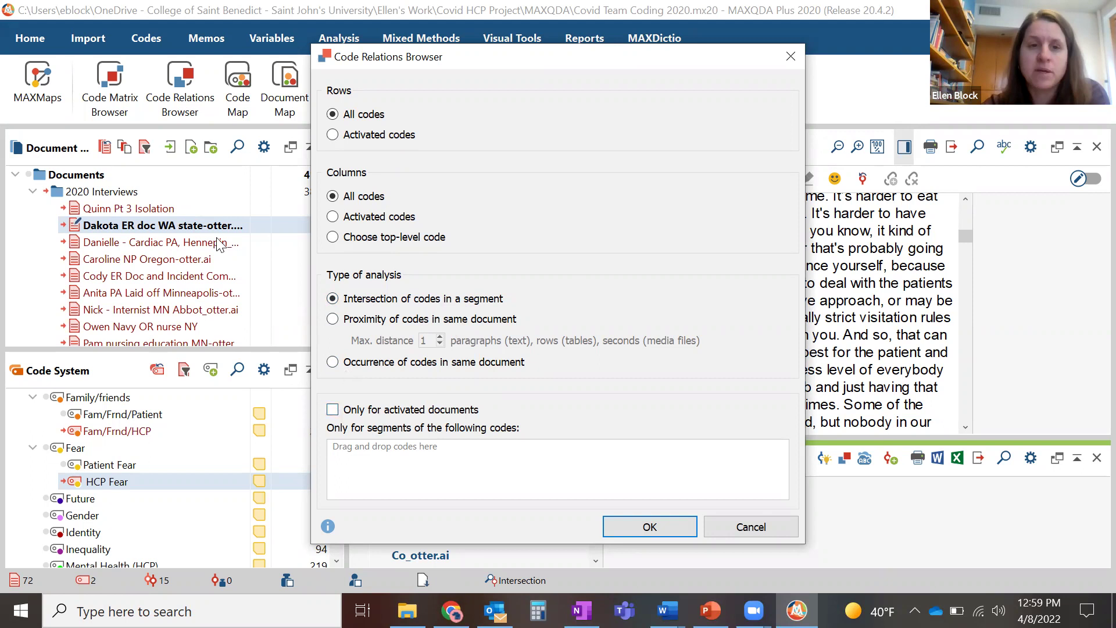
{"action": "left_click", "coordinate": [655, 527]}
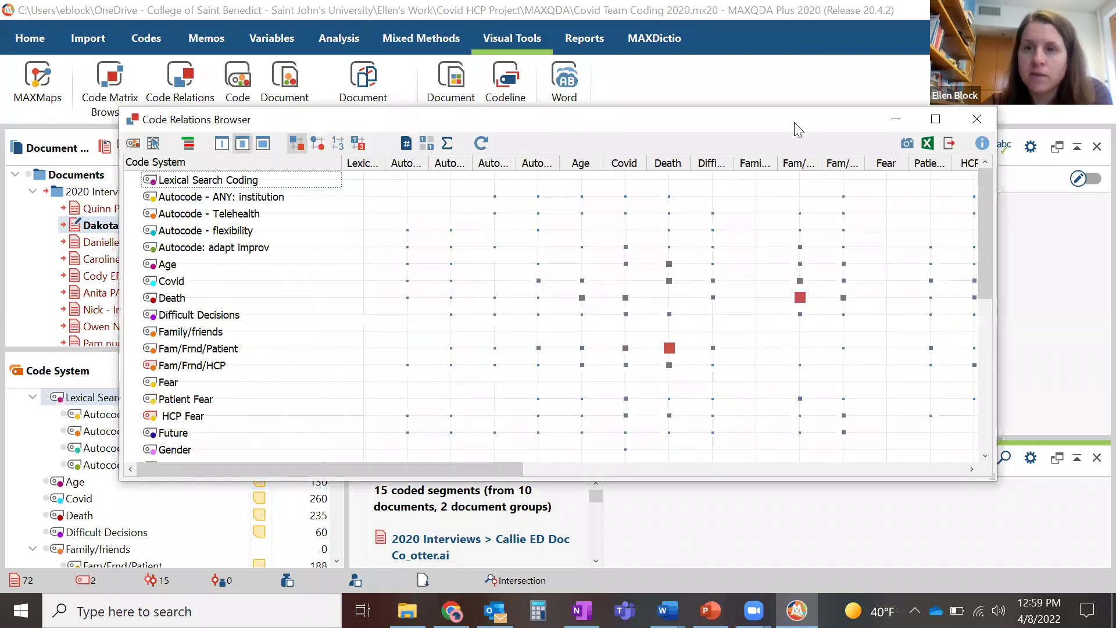
- Maximize the code relations matrix and examine where Fam/Frnd/HCP intersects with Risk
{"action": "left_click", "coordinate": [935, 119]}
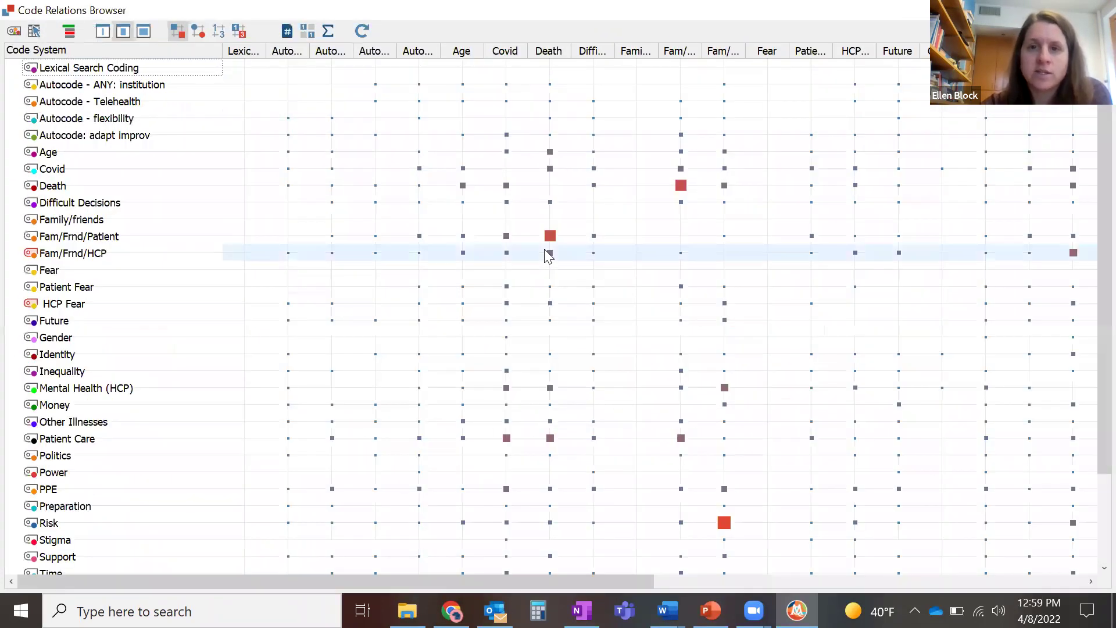
{"action": "scroll", "coordinate": [657, 304], "scroll_direction": "right", "scroll_amount": 5}
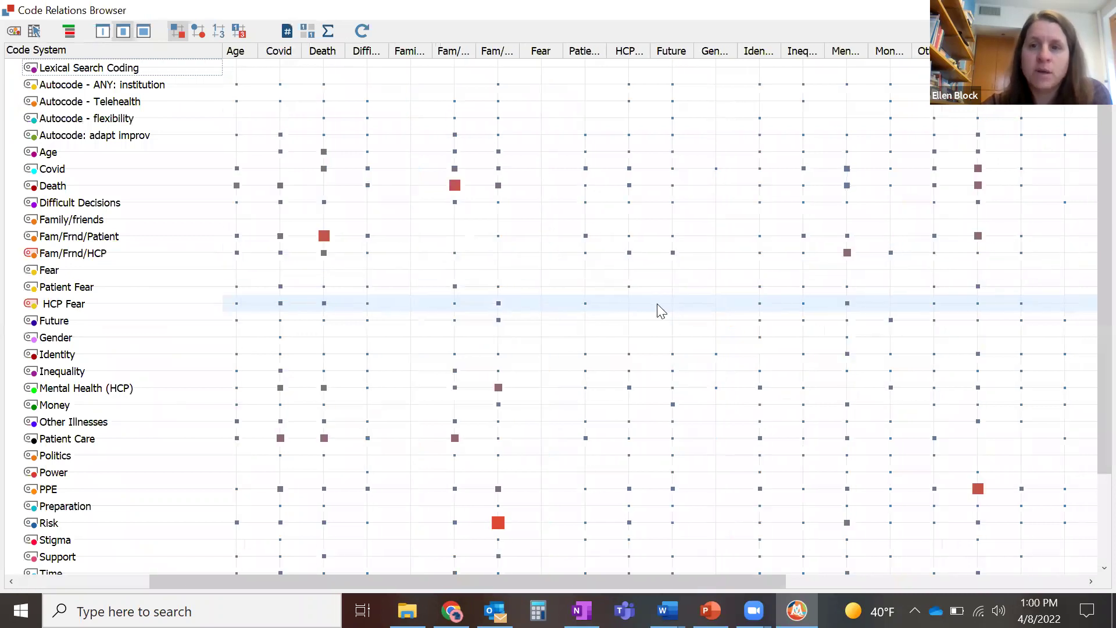
{"action": "scroll", "coordinate": [656, 304], "scroll_direction": "right", "scroll_amount": 12}
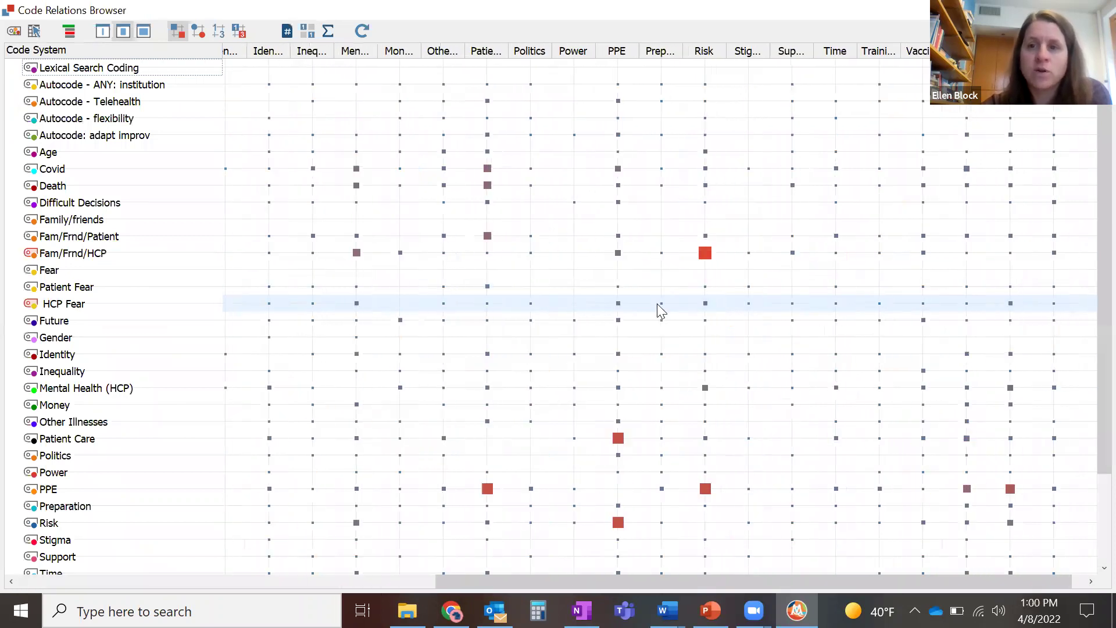
{"action": "left_click", "coordinate": [697, 255]}
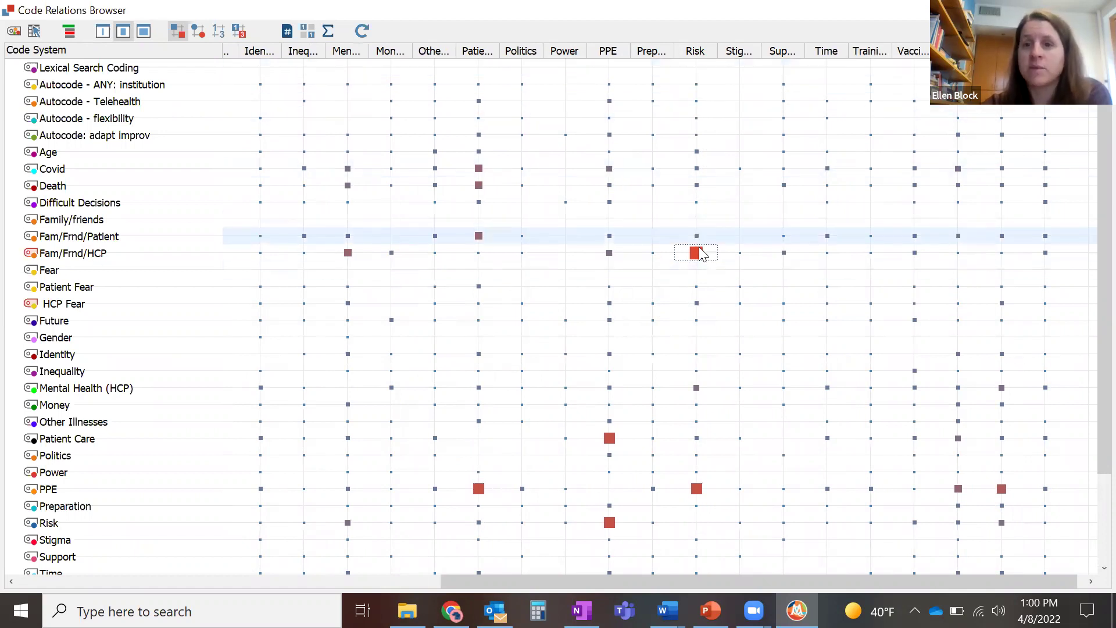
{"action": "mouse_move", "coordinate": [700, 260]}
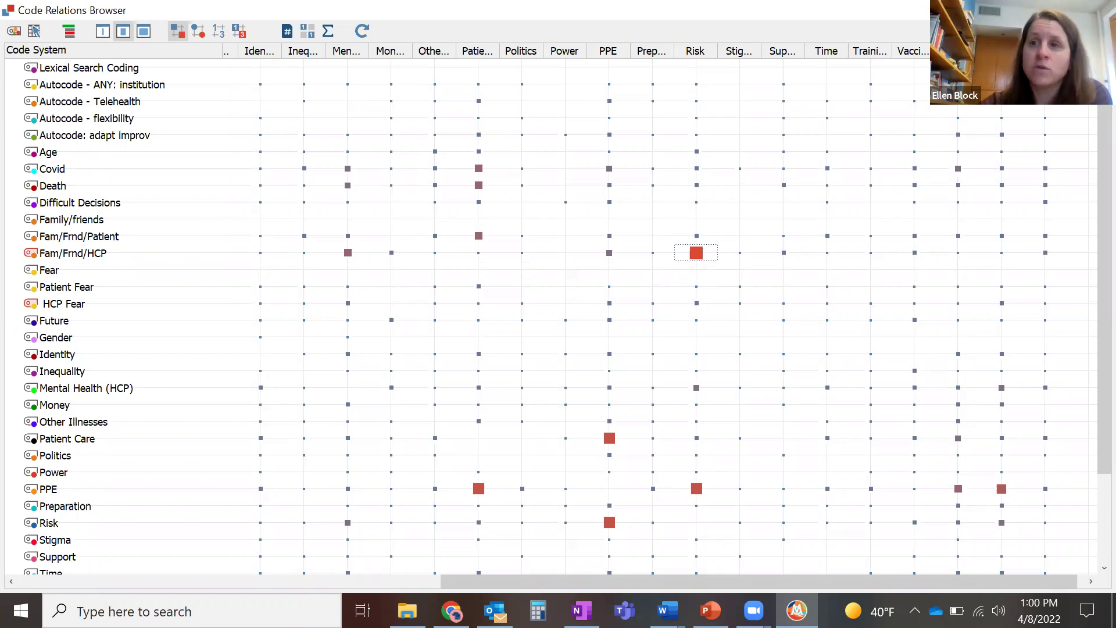
- Run a Complex Coding Query with the Intersection function on Fam/Frnd/HCP and Risk, replacing the HCP Fear code
{"action": "key", "text": "alt+Tab"}
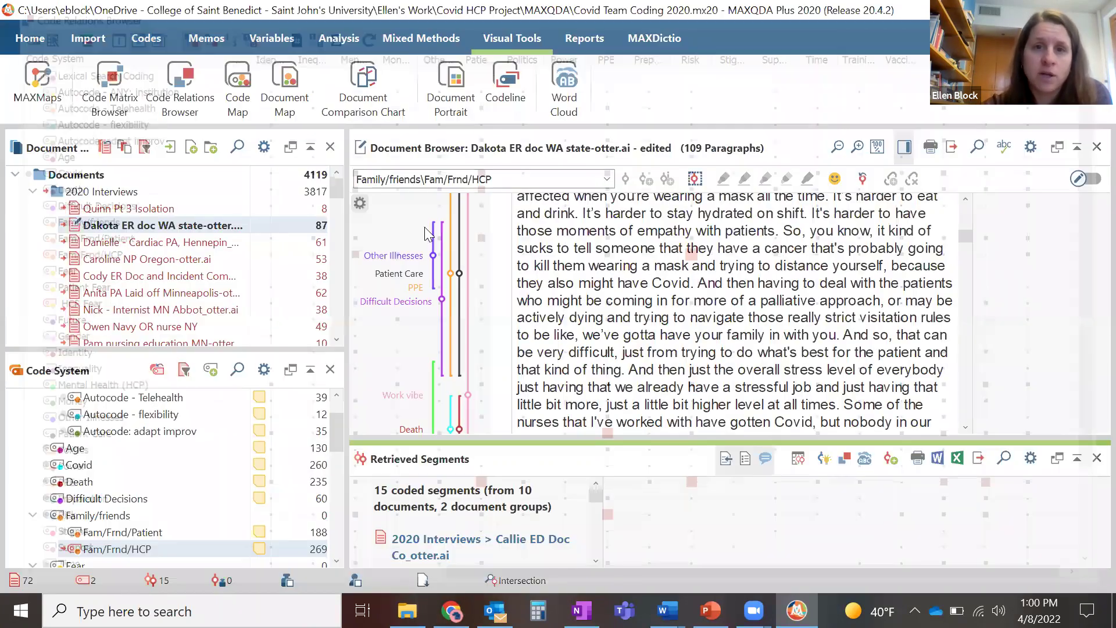
{"action": "left_click", "coordinate": [342, 40]}
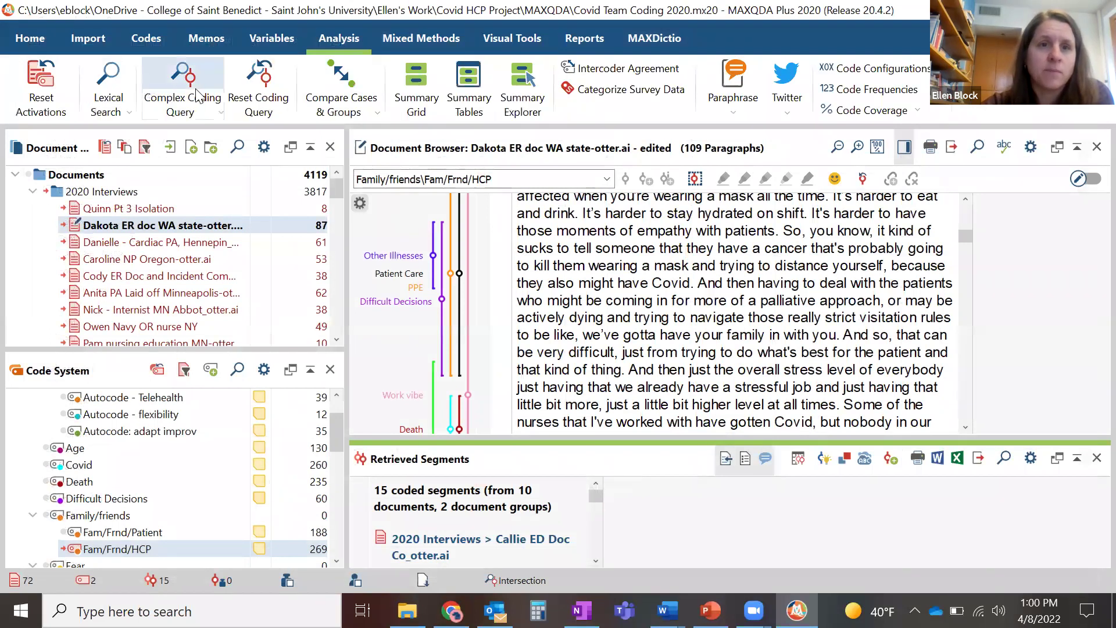
{"action": "left_click", "coordinate": [189, 70]}
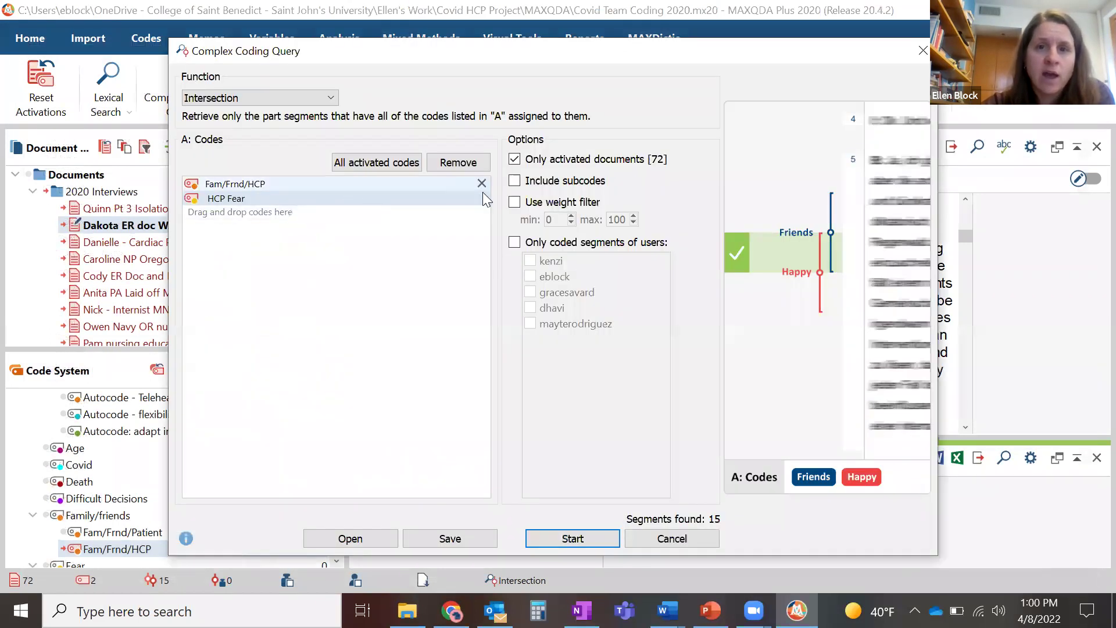
{"action": "left_click", "coordinate": [481, 198]}
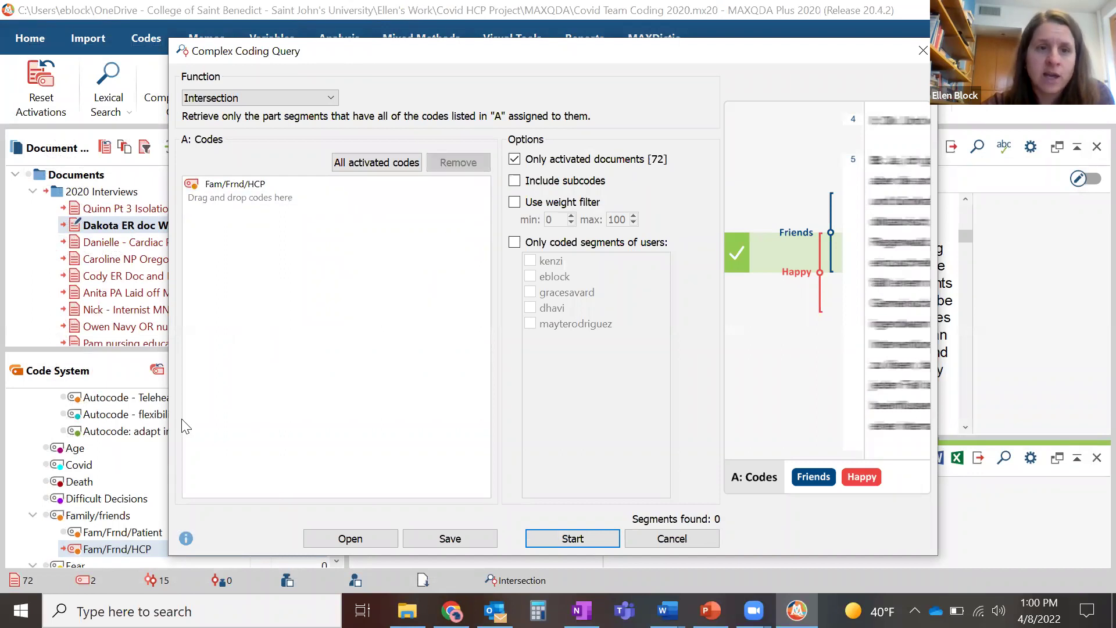
{"action": "scroll", "coordinate": [81, 498], "scroll_direction": "down", "scroll_amount": 5}
{"action": "scroll", "coordinate": [82, 498], "scroll_direction": "down", "scroll_amount": 2}
{"action": "left_click_drag", "start_coordinate": [74, 465], "coordinate": [328, 273]}
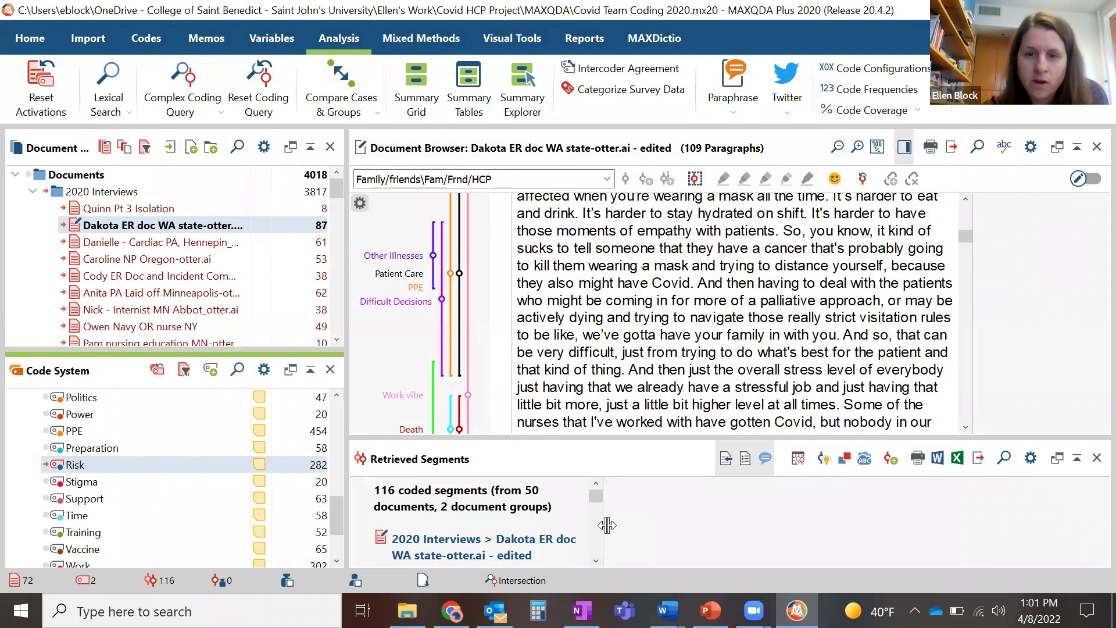
- Widen the text column of the retrieved segments and read through the first coded passages
{"action": "left_click_drag", "start_coordinate": [606, 525], "coordinate": [959, 526]}
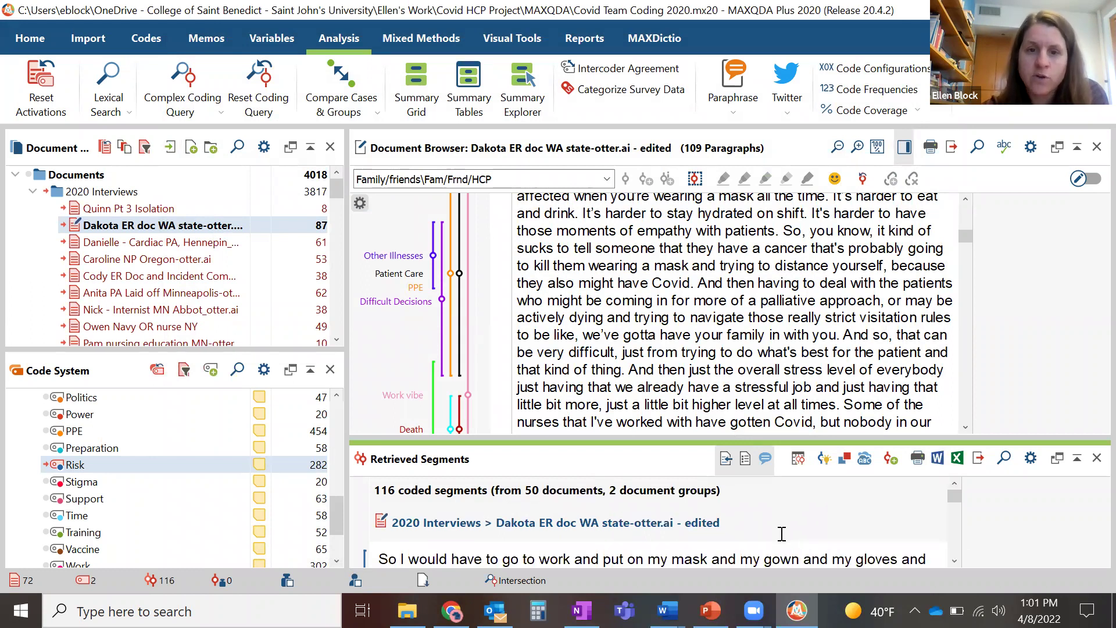
{"action": "scroll", "coordinate": [544, 546], "scroll_direction": "down", "scroll_amount": 1}
{"action": "scroll", "coordinate": [547, 546], "scroll_direction": "down", "scroll_amount": 3}
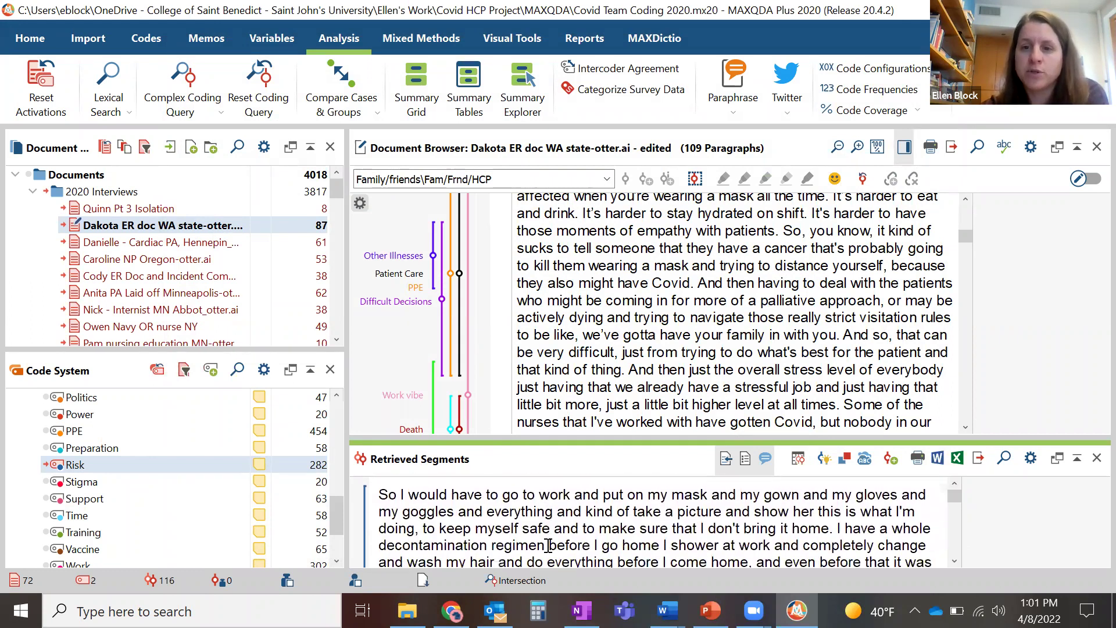
{"action": "scroll", "coordinate": [547, 546], "scroll_direction": "down", "scroll_amount": 10}
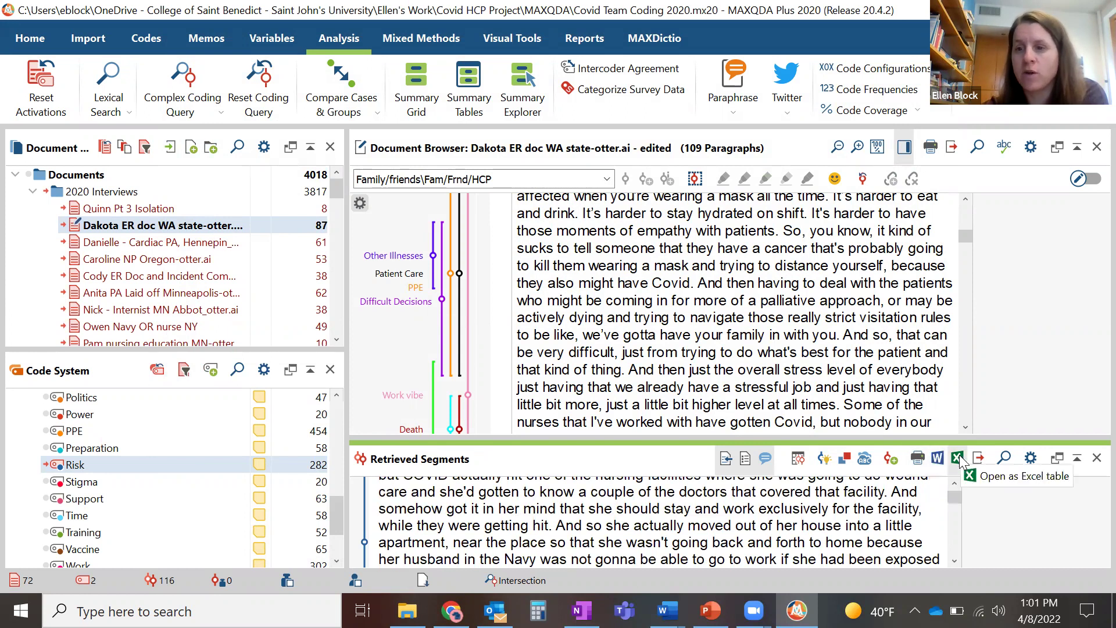
- Export the retrieved segments as the Word document MAXQDA 2020 Coded Segments (1) in Downloads and skim the exported passages
{"action": "left_click", "coordinate": [937, 458]}
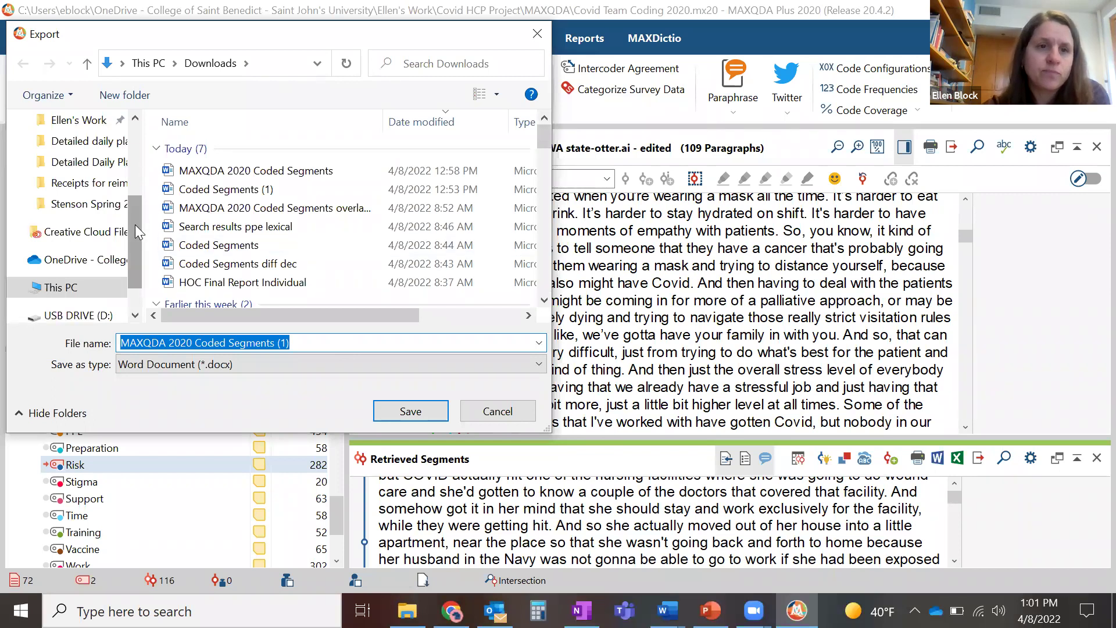
{"action": "scroll", "coordinate": [116, 140], "scroll_direction": "up", "scroll_amount": 5}
{"action": "left_click", "coordinate": [74, 175]}
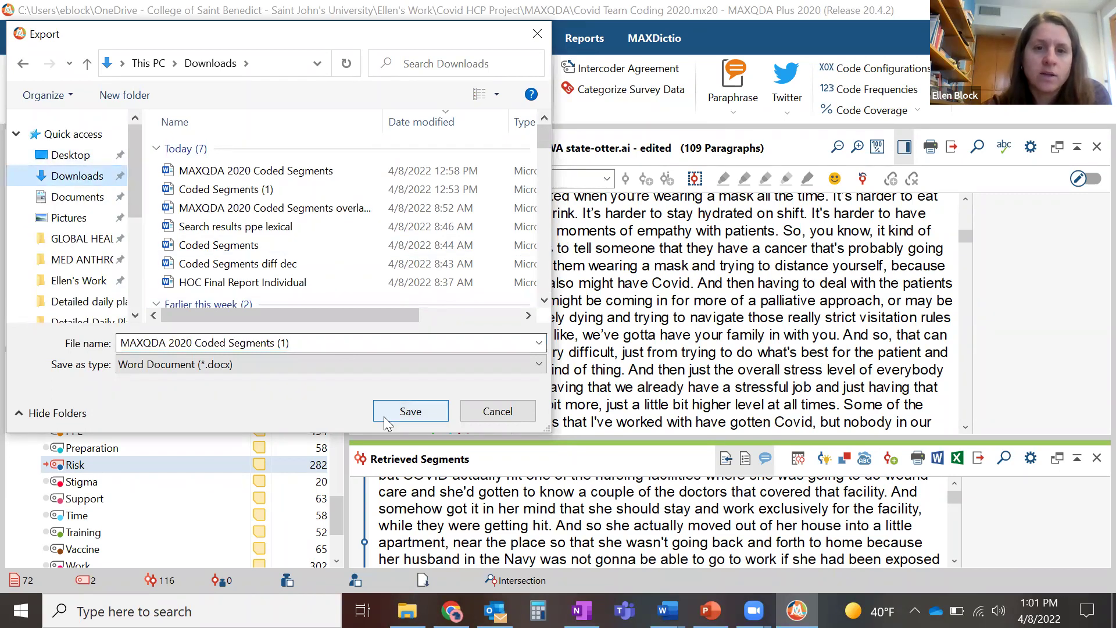
{"action": "key", "text": "Return"}
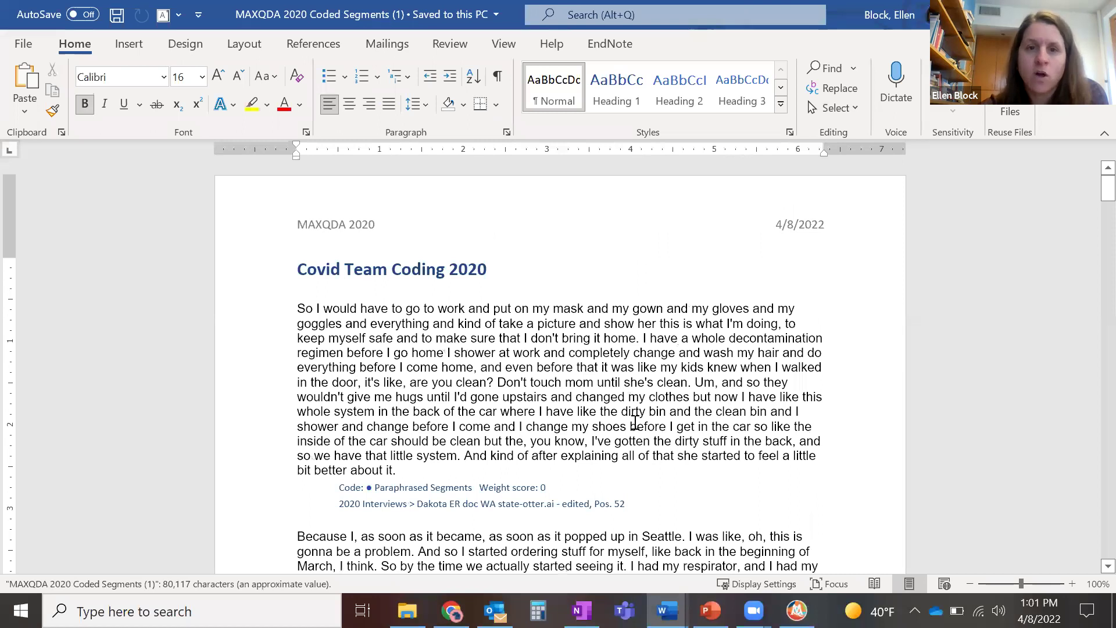
{"action": "scroll", "coordinate": [709, 490], "scroll_direction": "down", "scroll_amount": 20}
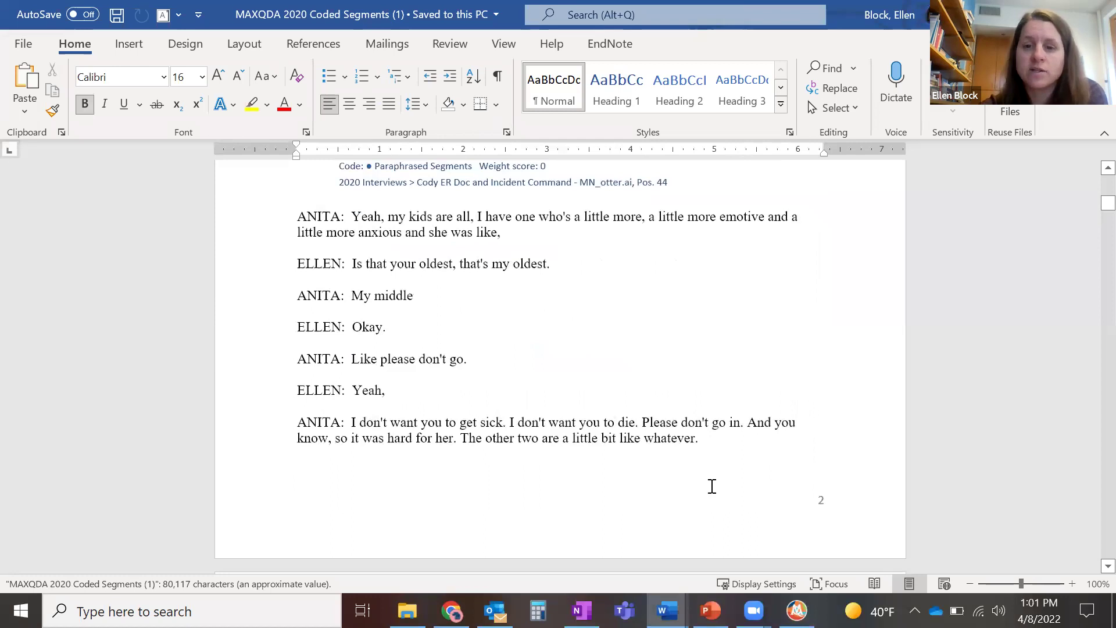
{"action": "scroll", "coordinate": [711, 486], "scroll_direction": "down", "scroll_amount": 10}
- Switch to PowerPoint and display the MAXQDA Help Guide slide
{"action": "key", "text": "alt+Tab"}
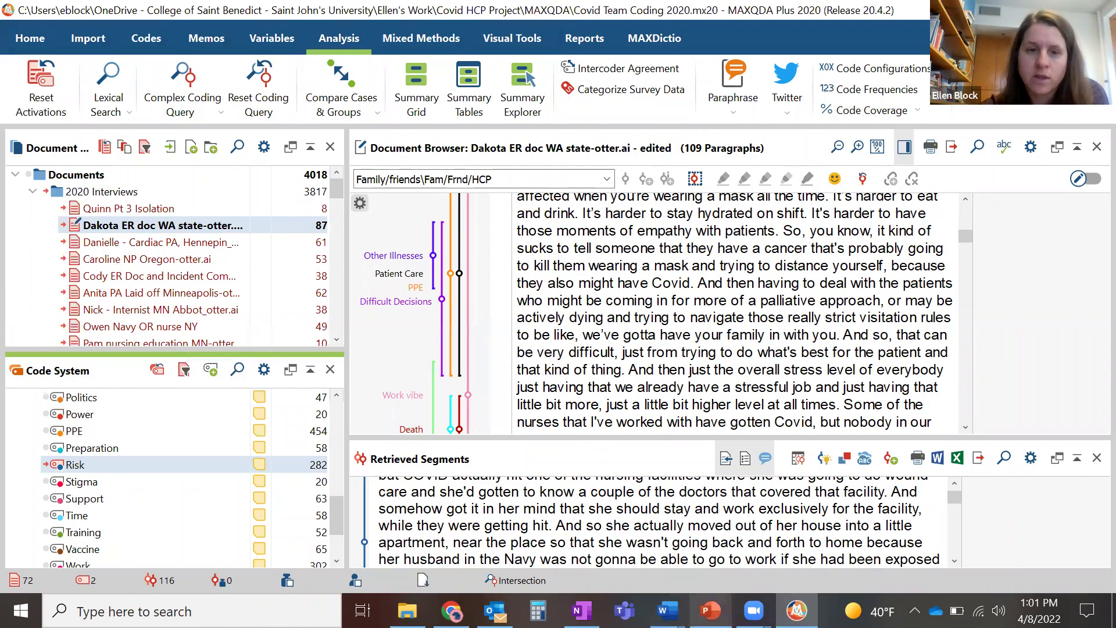
{"action": "key", "text": "alt+Tab"}
{"action": "left_click", "coordinate": [116, 500]}
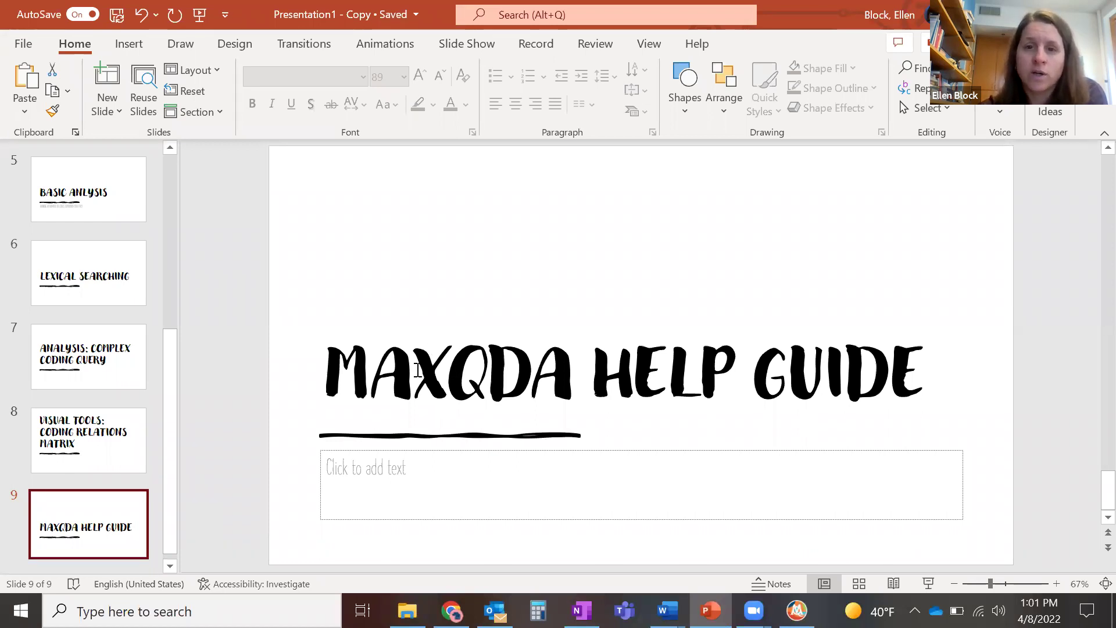
- Switch to MAXQDA and open its online MAXQDA 2020 manual in the browser
{"action": "left_click", "coordinate": [796, 611]}
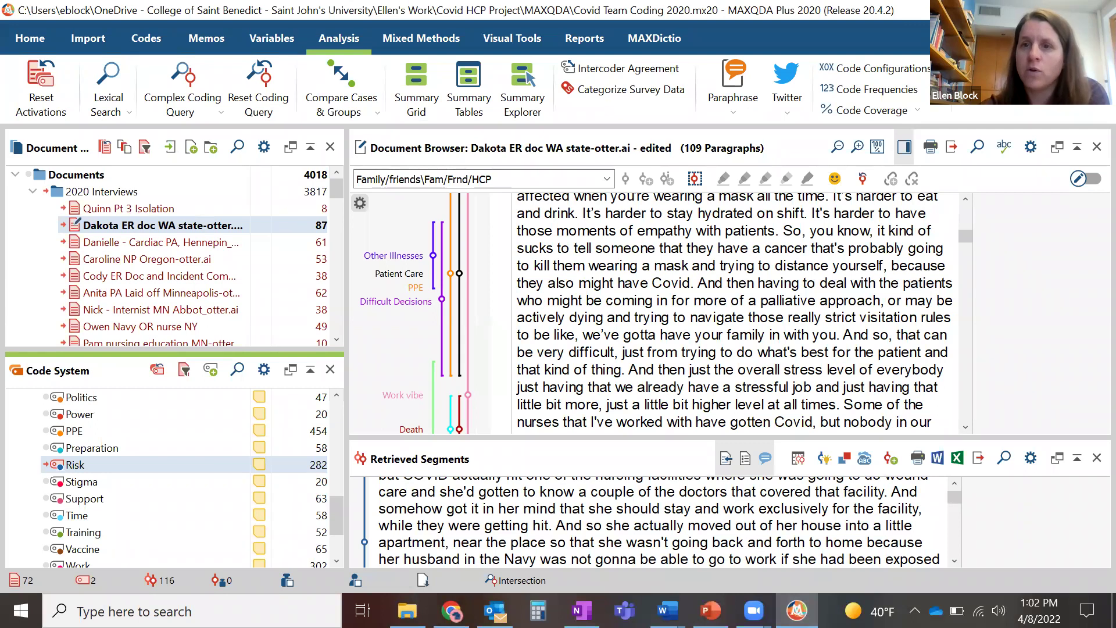
{"action": "left_click", "coordinate": [1092, 38]}
{"action": "left_click", "coordinate": [977, 64]}
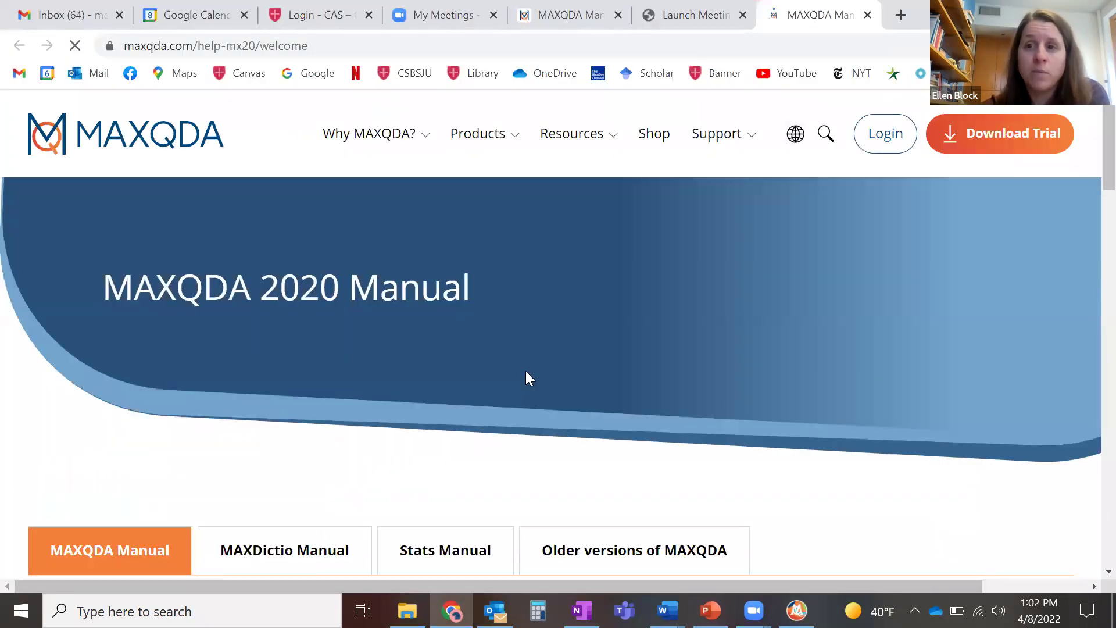
{"action": "scroll", "coordinate": [525, 378], "scroll_direction": "down", "scroll_amount": 3}
- Search the online manual for "complex coding query" and open the Complex Coding Query article
{"action": "left_click", "coordinate": [237, 331]}
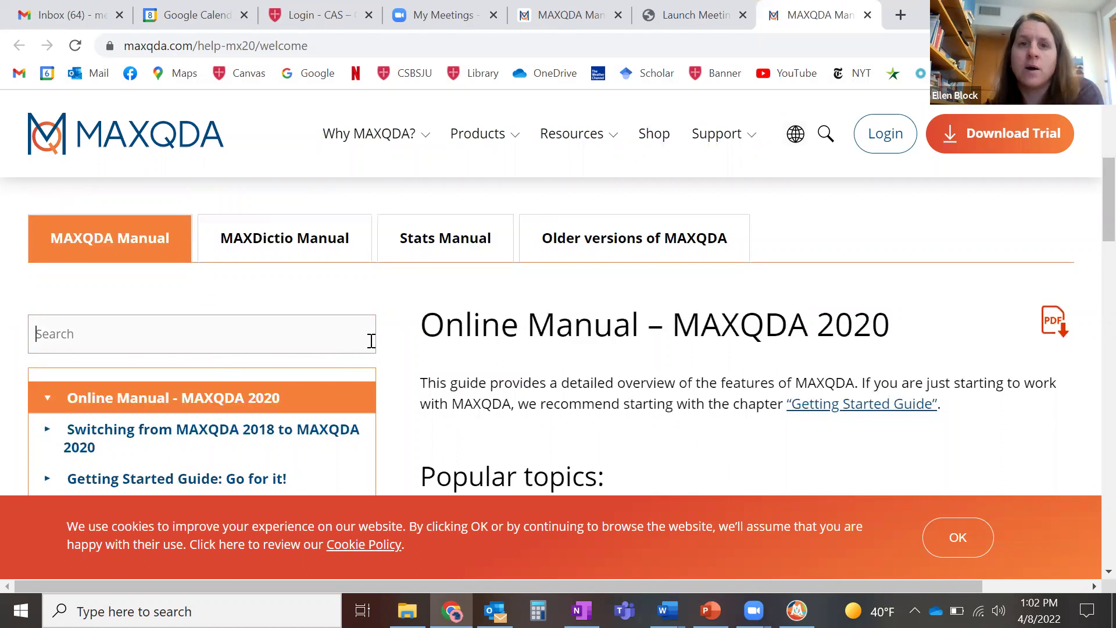
{"action": "left_click", "coordinate": [796, 610]}
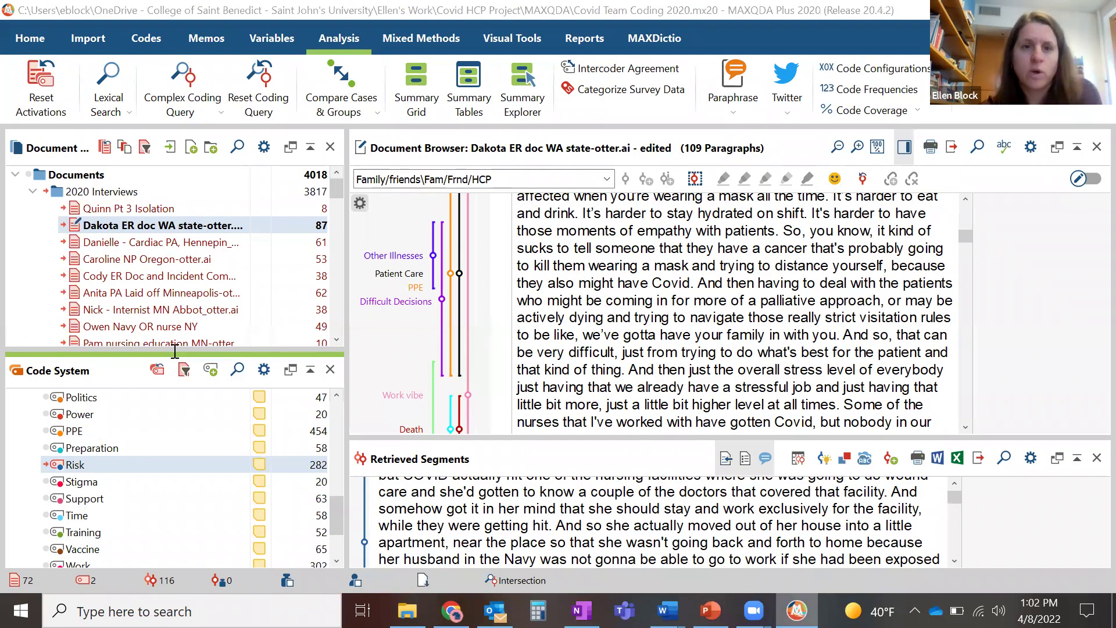
{"action": "key", "text": "alt+Tab"}
{"action": "type", "text": "complex coding qui"}
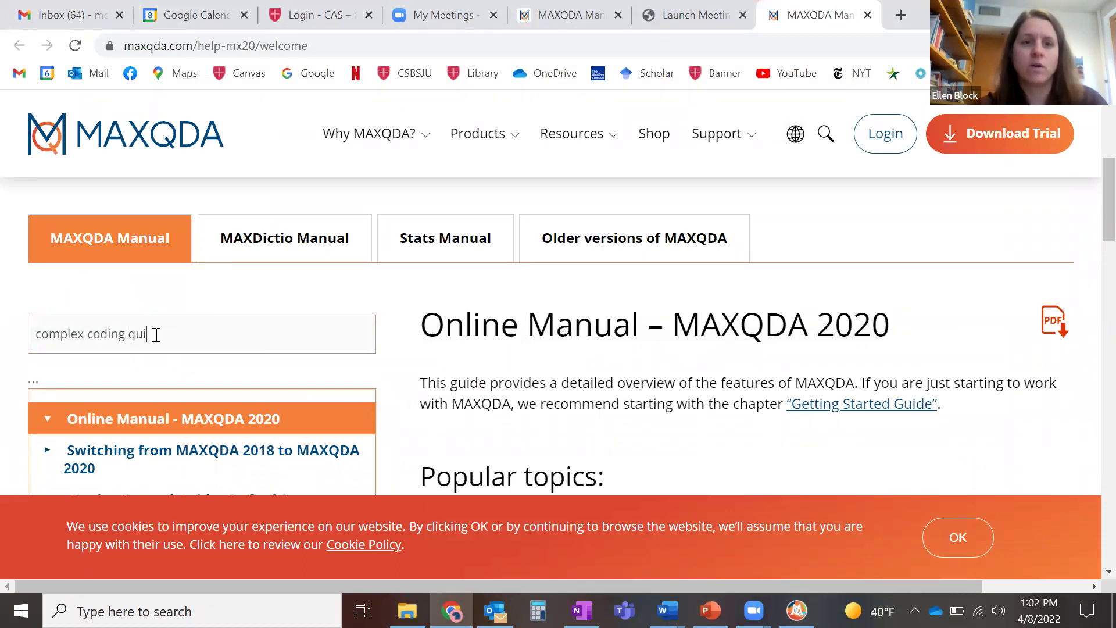
{"action": "key", "text": "BackSpace"}
{"action": "type", "text": "ery"}
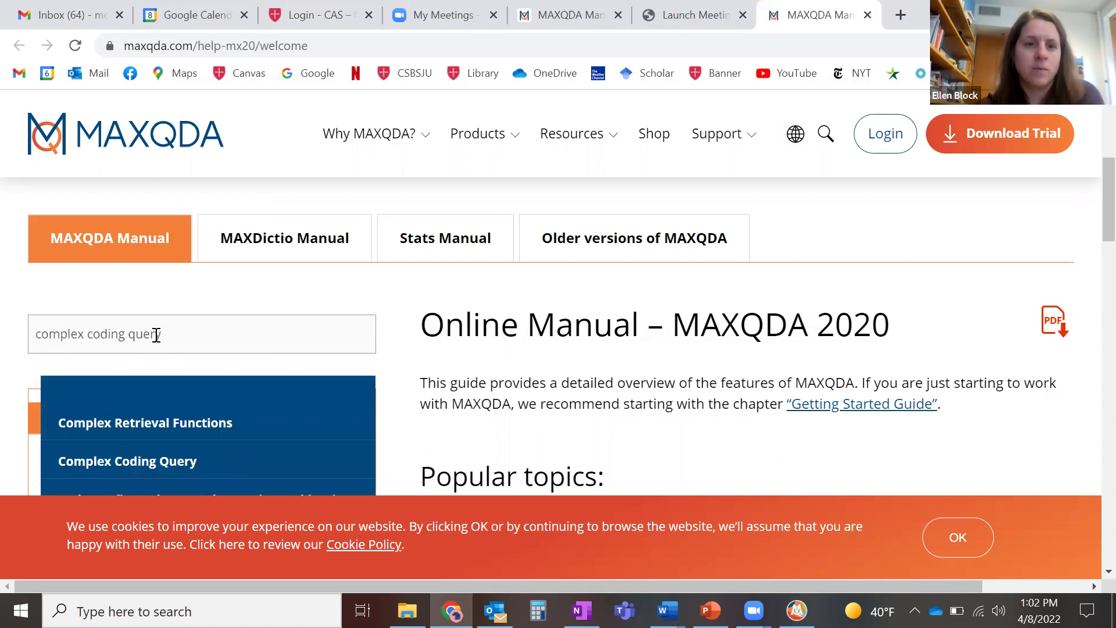
{"action": "scroll", "coordinate": [157, 334], "scroll_direction": "down", "scroll_amount": 2}
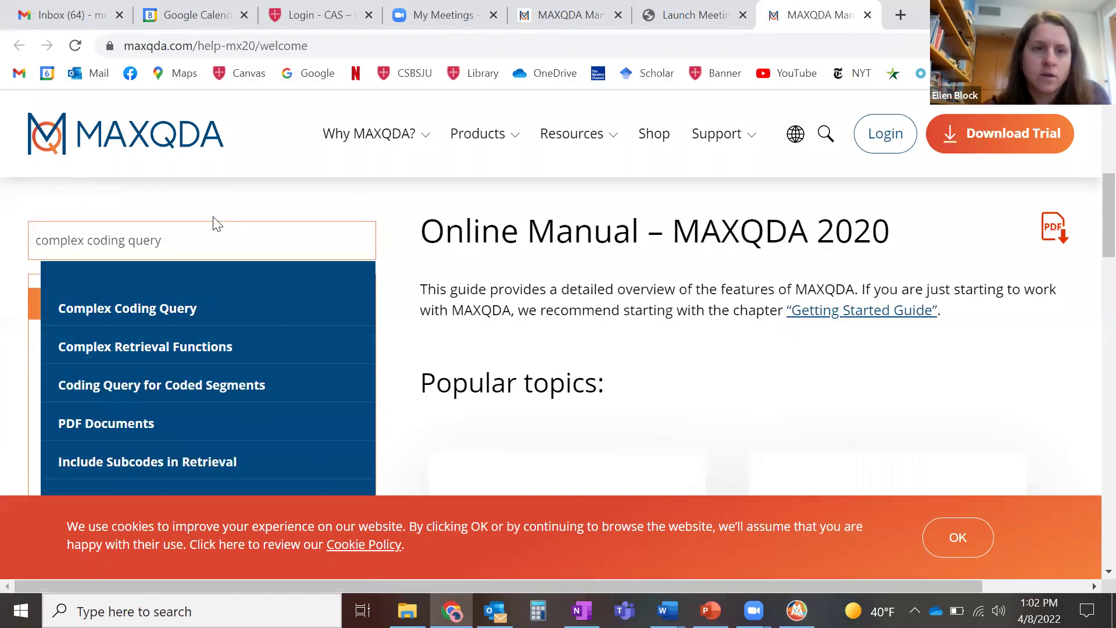
{"action": "left_click", "coordinate": [181, 307]}
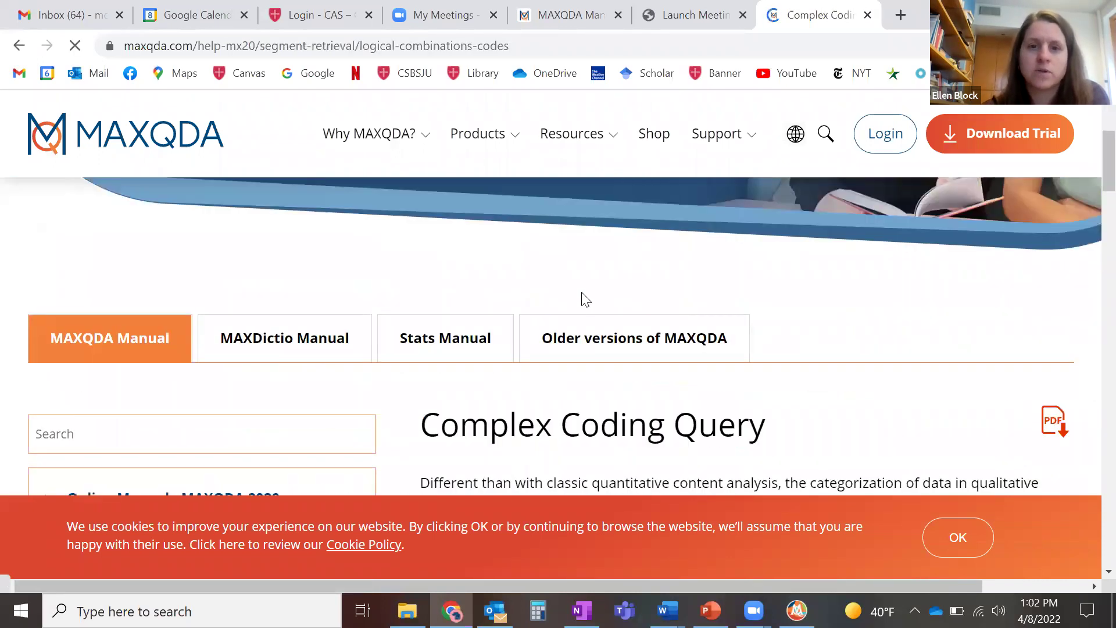
- Examine the Complex Coding Query article, including its access instructions, dialog illustration and table of functions
{"action": "scroll", "coordinate": [583, 297], "scroll_direction": "down", "scroll_amount": 5}
{"action": "scroll", "coordinate": [582, 296], "scroll_direction": "down", "scroll_amount": 15}
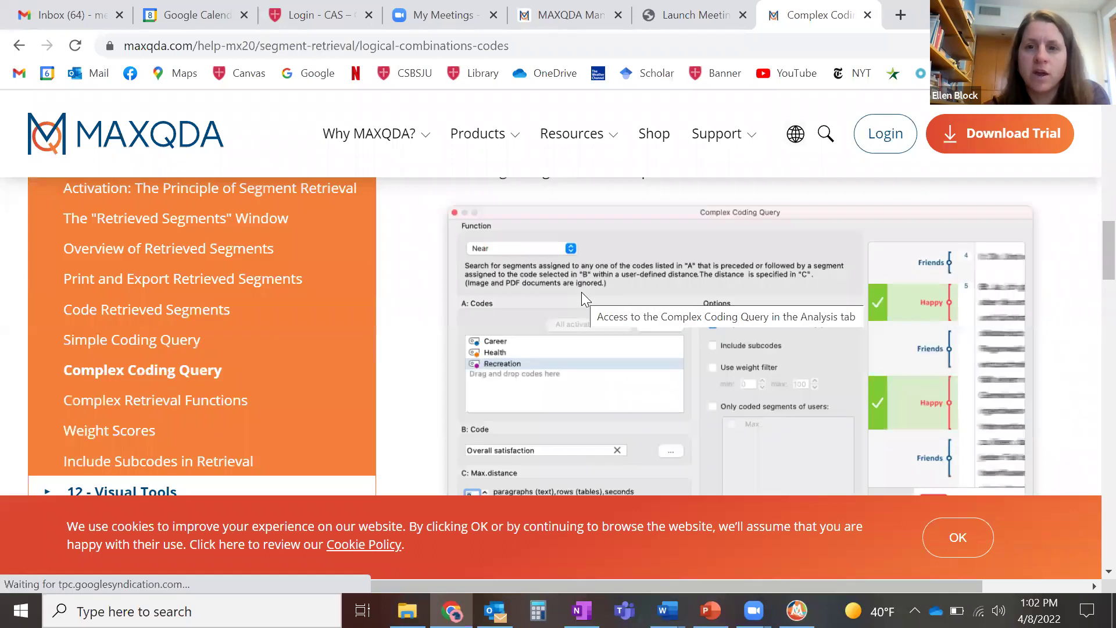
{"action": "scroll", "coordinate": [583, 297], "scroll_direction": "down", "scroll_amount": 20}
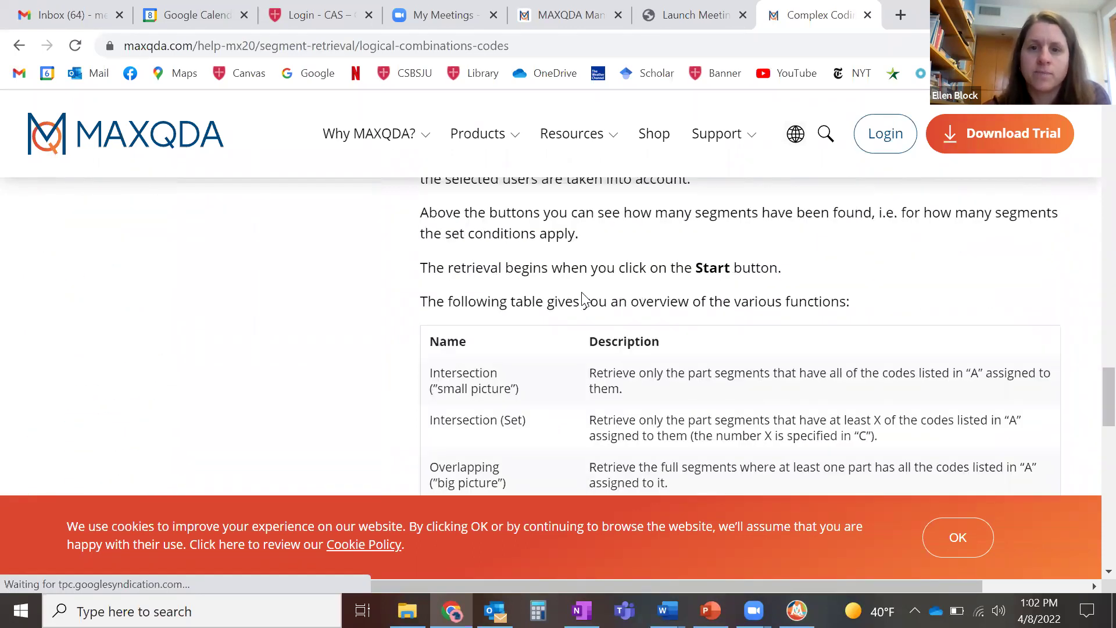
{"action": "scroll", "coordinate": [582, 298], "scroll_direction": "down", "scroll_amount": 3}
{"action": "scroll", "coordinate": [583, 297], "scroll_direction": "up", "scroll_amount": 20}
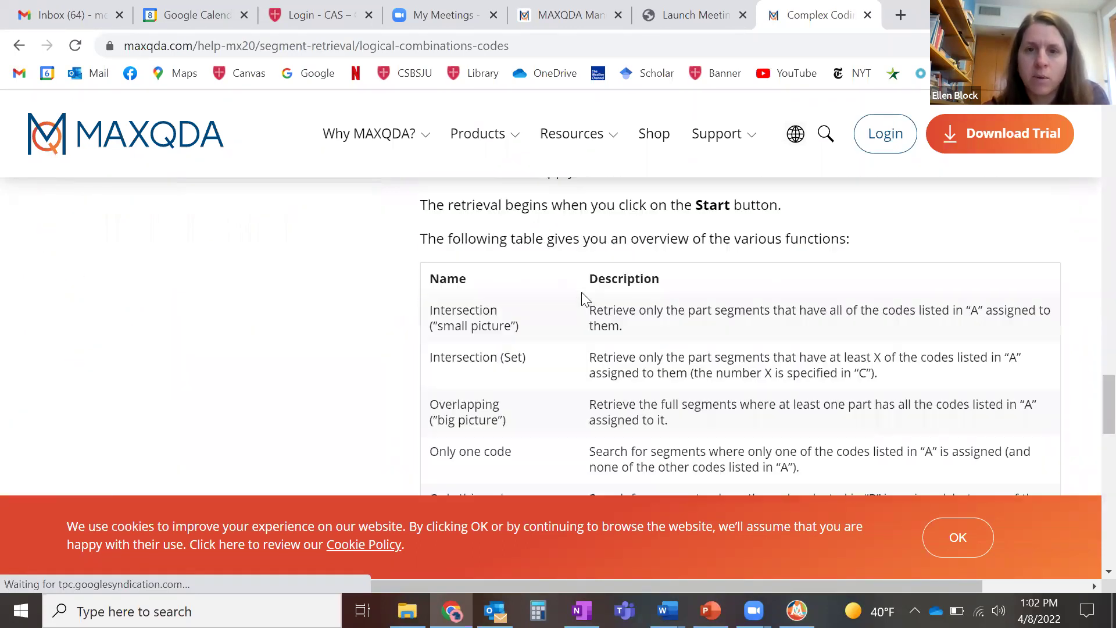
{"action": "scroll", "coordinate": [582, 292], "scroll_direction": "up", "scroll_amount": 6}
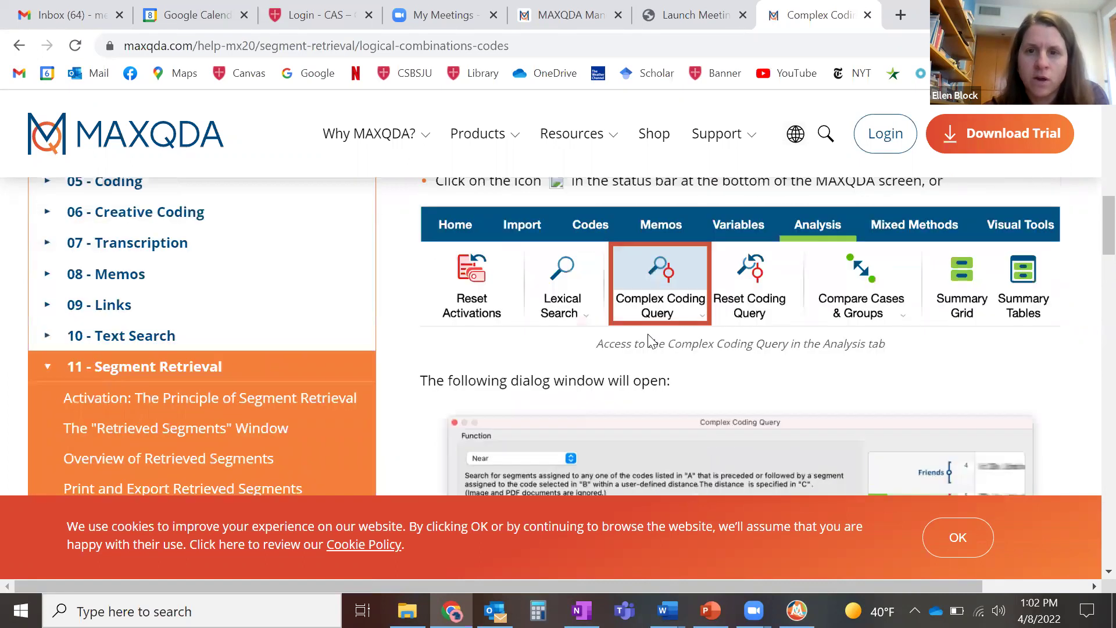
{"action": "scroll", "coordinate": [577, 263], "scroll_direction": "up", "scroll_amount": 5}
{"action": "scroll", "coordinate": [626, 252], "scroll_direction": "down", "scroll_amount": 1}
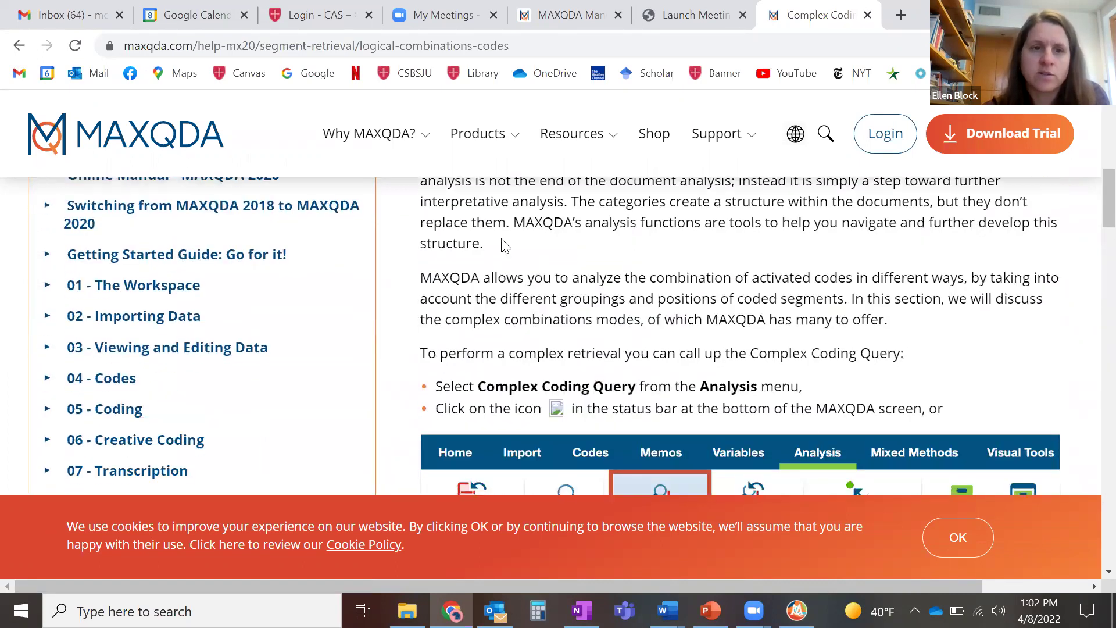
{"action": "scroll", "coordinate": [738, 308], "scroll_direction": "down", "scroll_amount": 2}
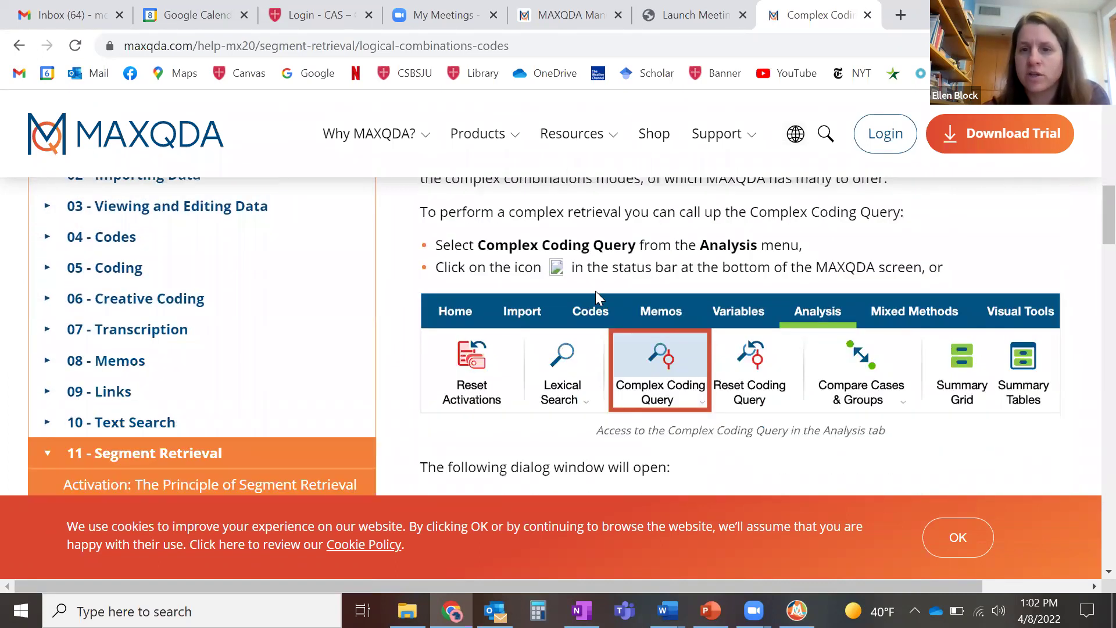
{"action": "scroll", "coordinate": [804, 447], "scroll_direction": "down", "scroll_amount": 4}
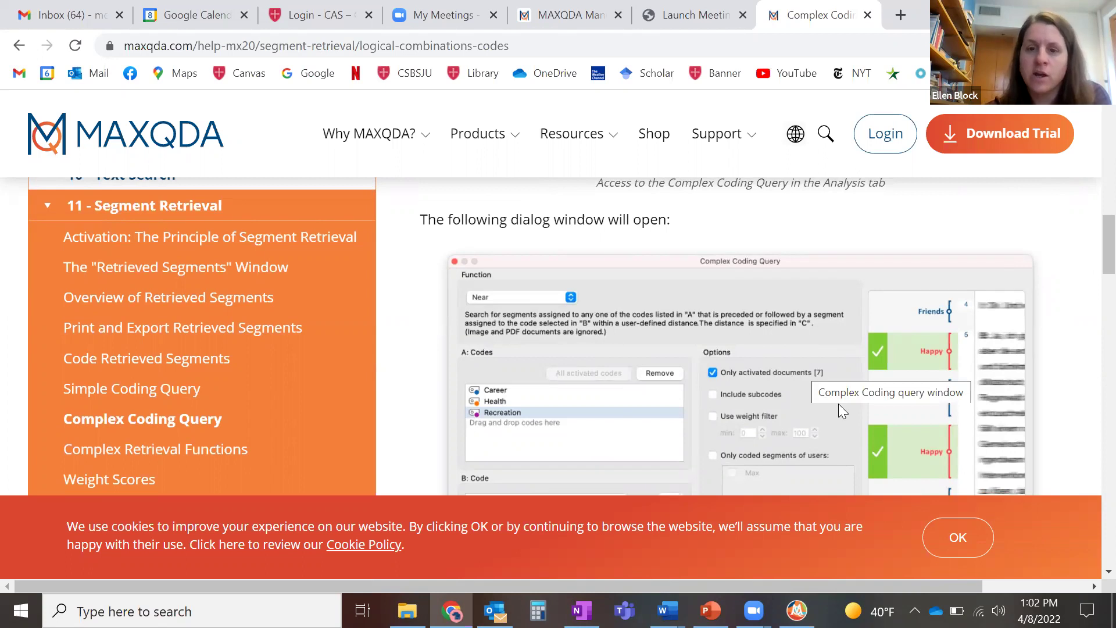
{"action": "scroll", "coordinate": [729, 344], "scroll_direction": "up", "scroll_amount": 1}
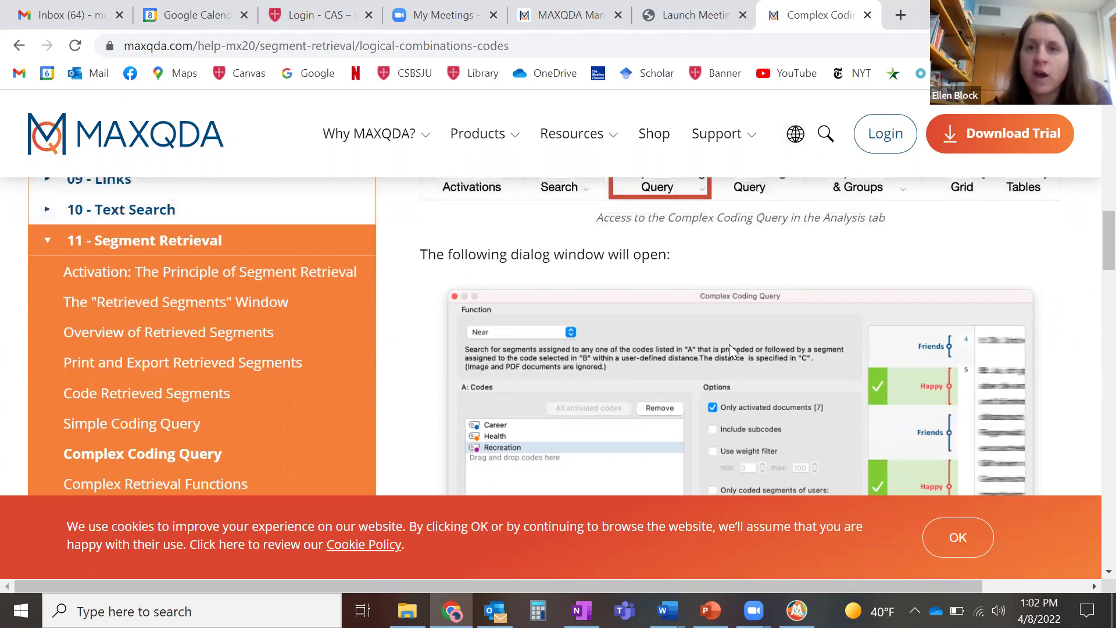
- Open the Online Support & Contact page and look through its answers, FAQ and help contact options
{"action": "mouse_move", "coordinate": [722, 141]}
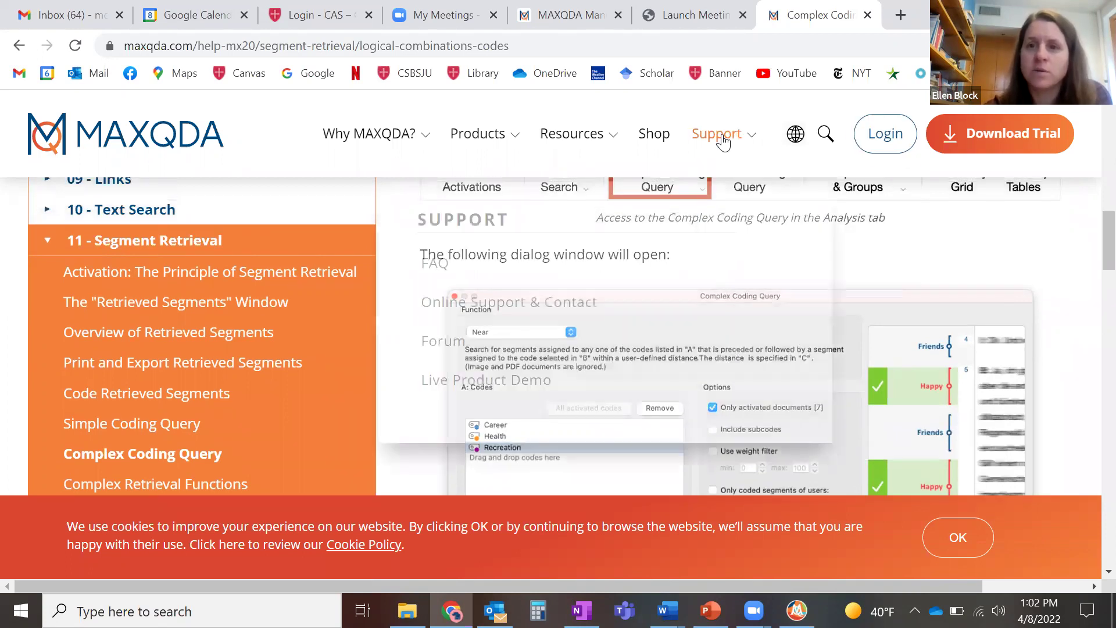
{"action": "left_click", "coordinate": [486, 288]}
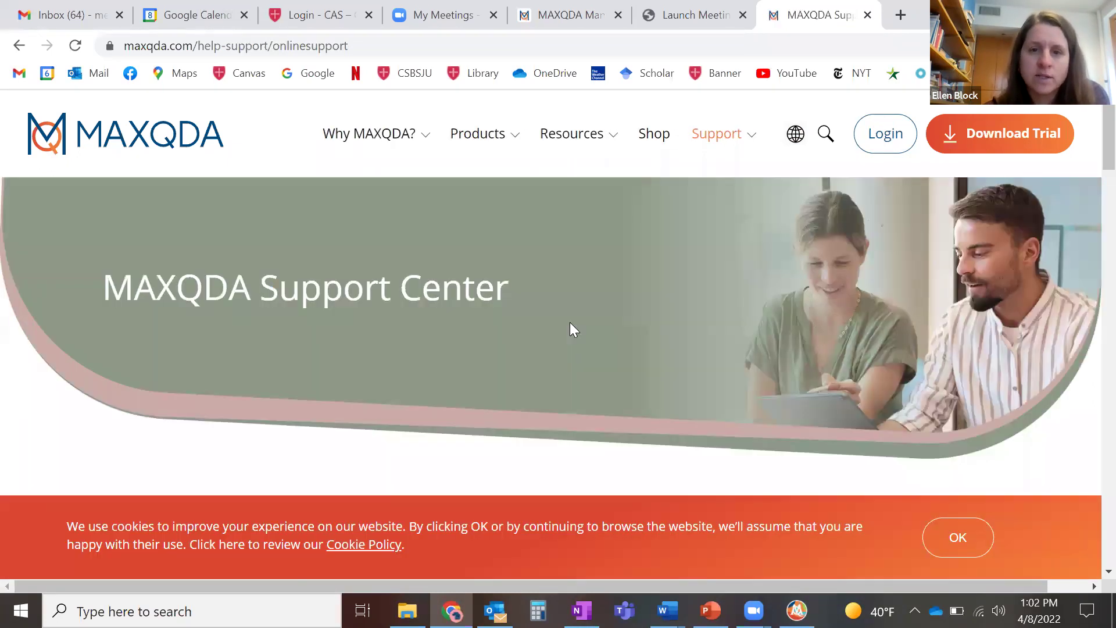
{"action": "scroll", "coordinate": [570, 324], "scroll_direction": "down", "scroll_amount": 6}
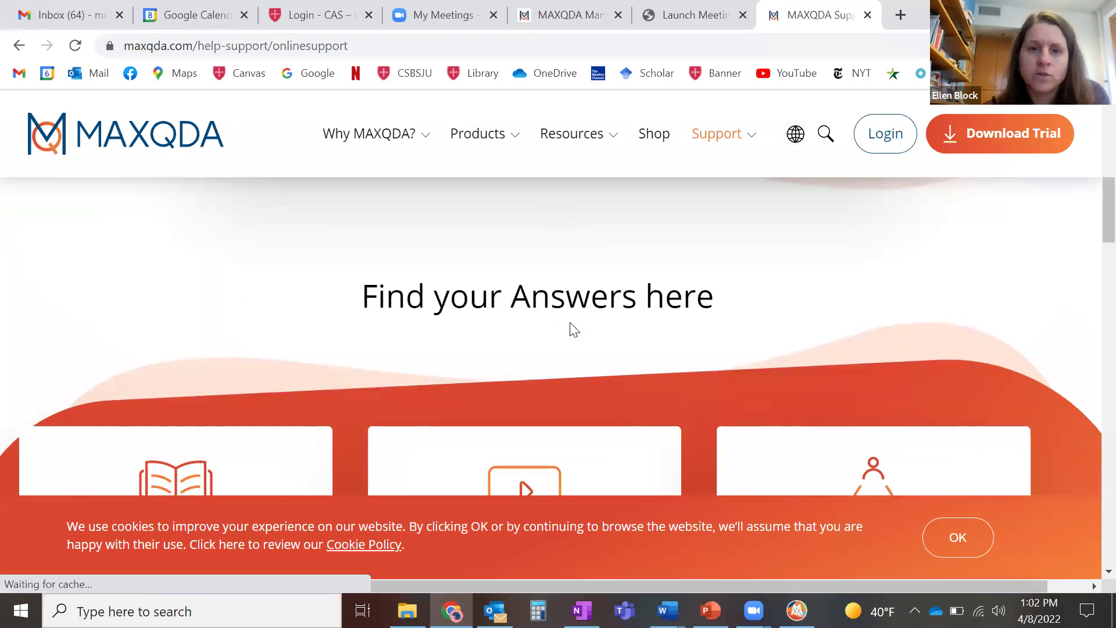
{"action": "scroll", "coordinate": [573, 329], "scroll_direction": "down", "scroll_amount": 7}
{"action": "scroll", "coordinate": [573, 330], "scroll_direction": "down", "scroll_amount": 1}
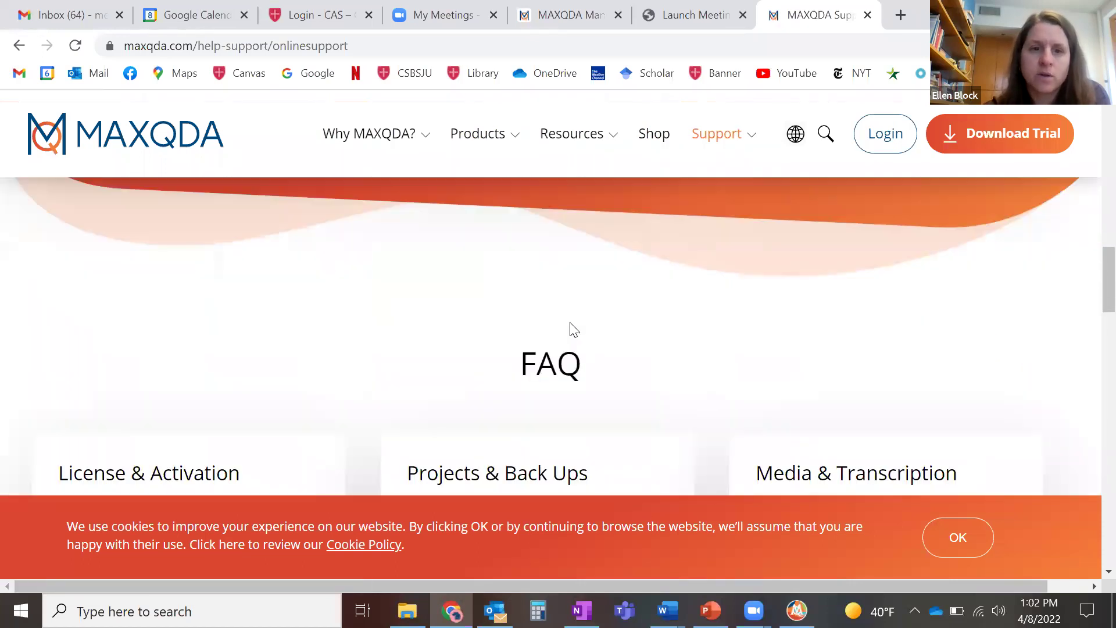
{"action": "scroll", "coordinate": [573, 330], "scroll_direction": "down", "scroll_amount": 5}
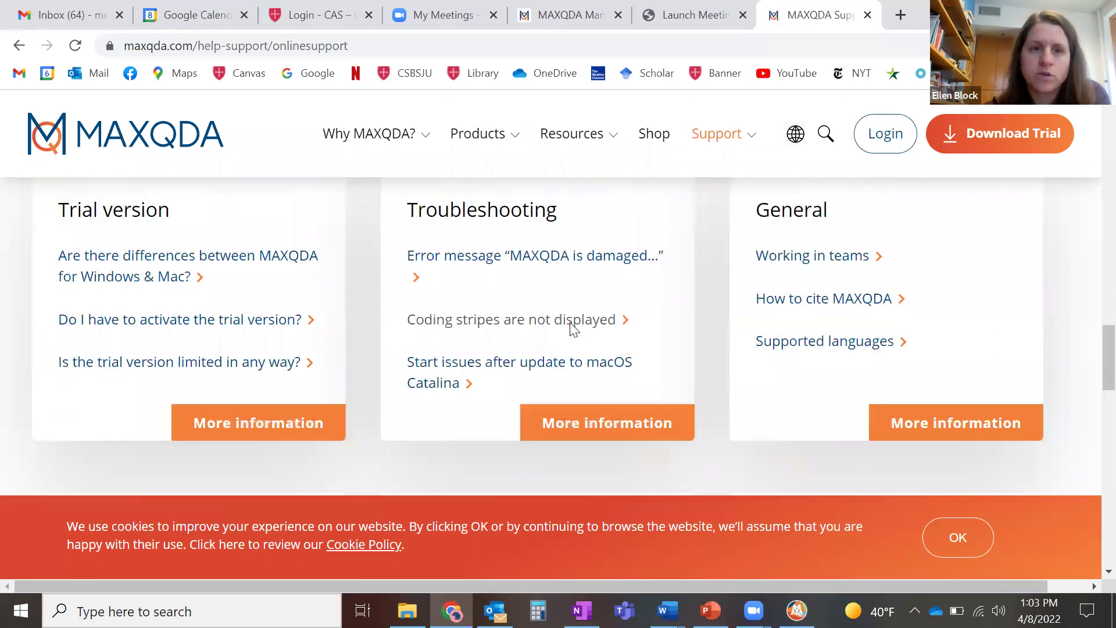
{"action": "scroll", "coordinate": [573, 329], "scroll_direction": "down", "scroll_amount": 4}
{"action": "scroll", "coordinate": [571, 322], "scroll_direction": "down", "scroll_amount": 5}
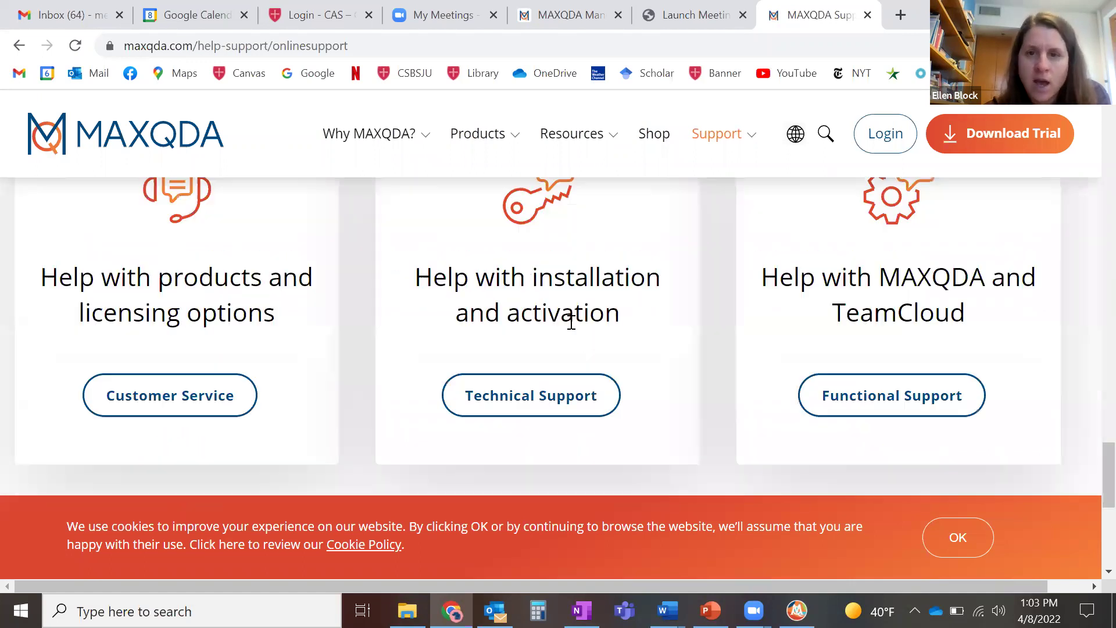
- Open the Functional Support inquiry form and review its fields
{"action": "scroll", "coordinate": [836, 409], "scroll_direction": "up", "scroll_amount": 1}
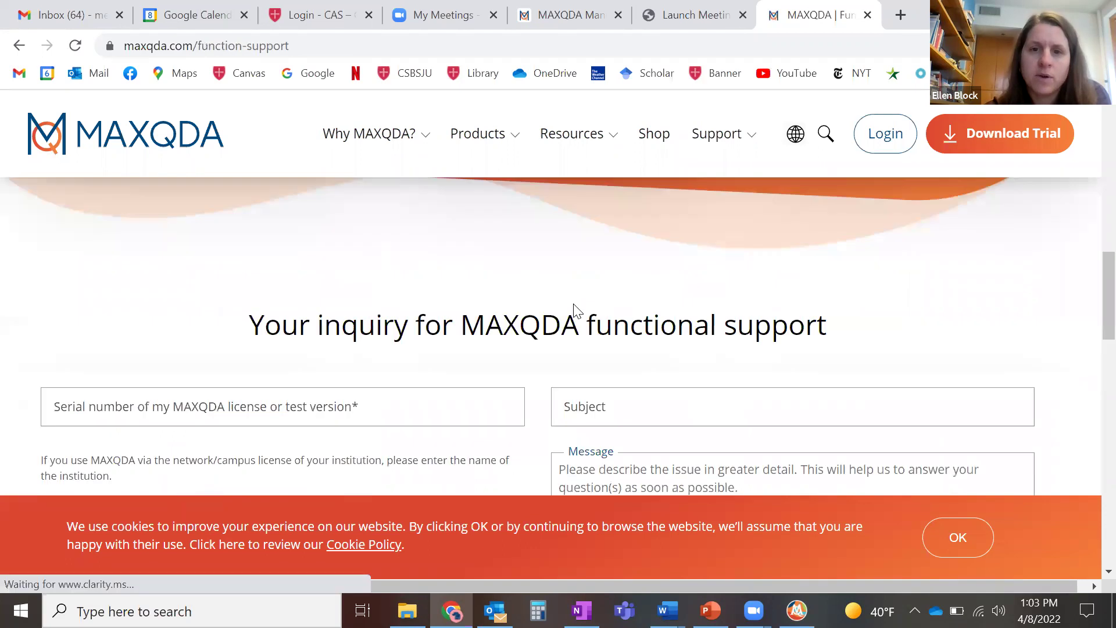
{"action": "scroll", "coordinate": [573, 308], "scroll_direction": "down", "scroll_amount": 8}
{"action": "scroll", "coordinate": [574, 304], "scroll_direction": "up", "scroll_amount": 4}
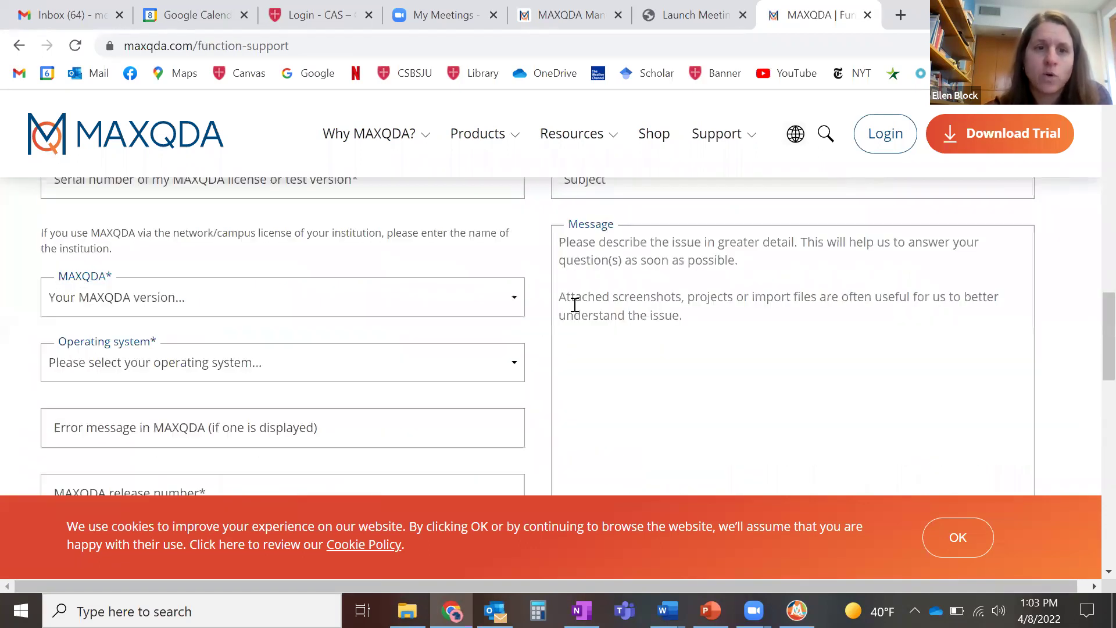
{"action": "scroll", "coordinate": [588, 444], "scroll_direction": "up", "scroll_amount": 1}
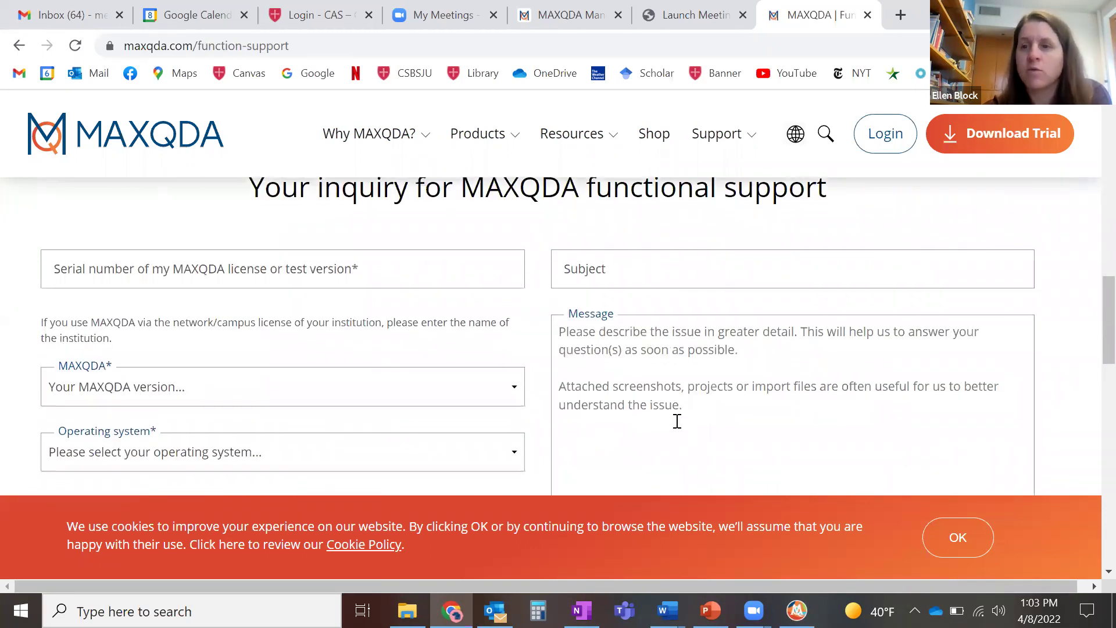